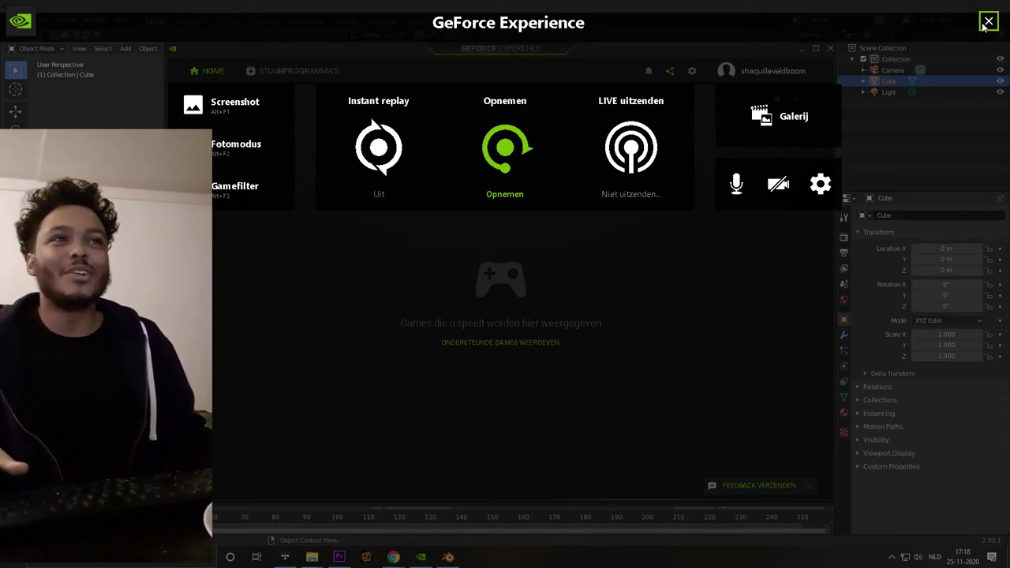
# Close the GeForce Experience window and delete the default cube from the Blender scene
pyautogui.click(799, 75)
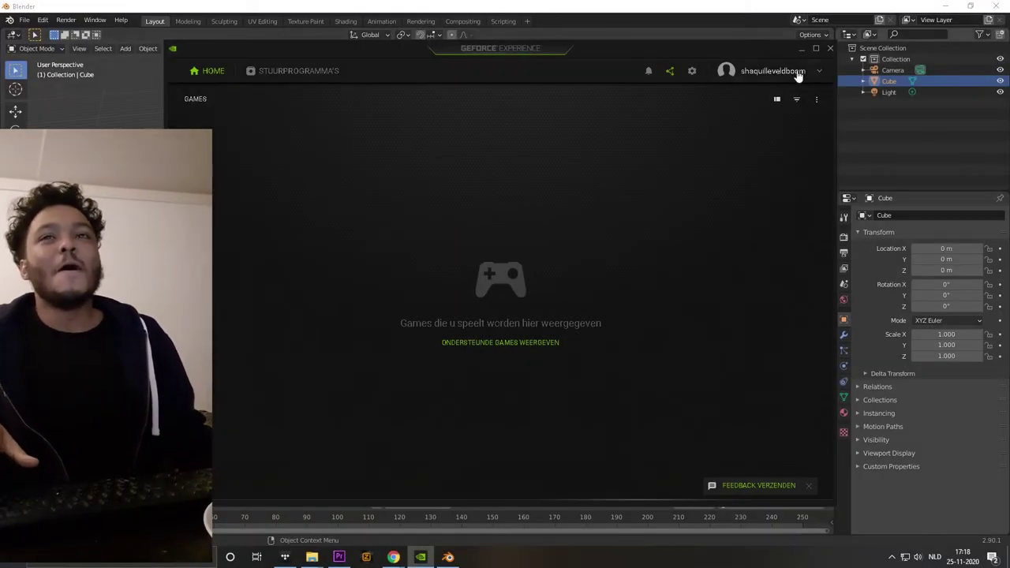
pyautogui.click(830, 50)
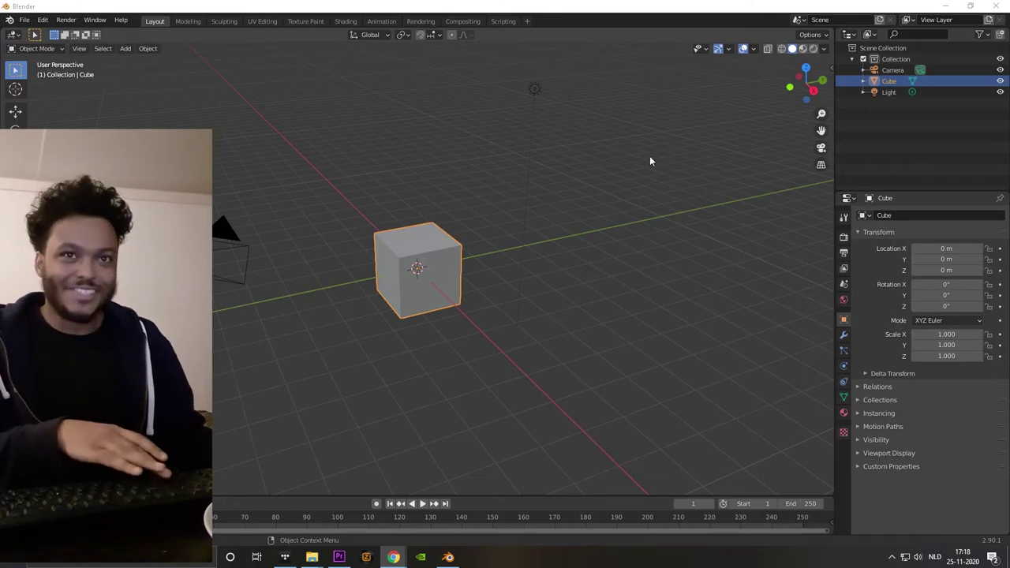
pyautogui.press('Delete')
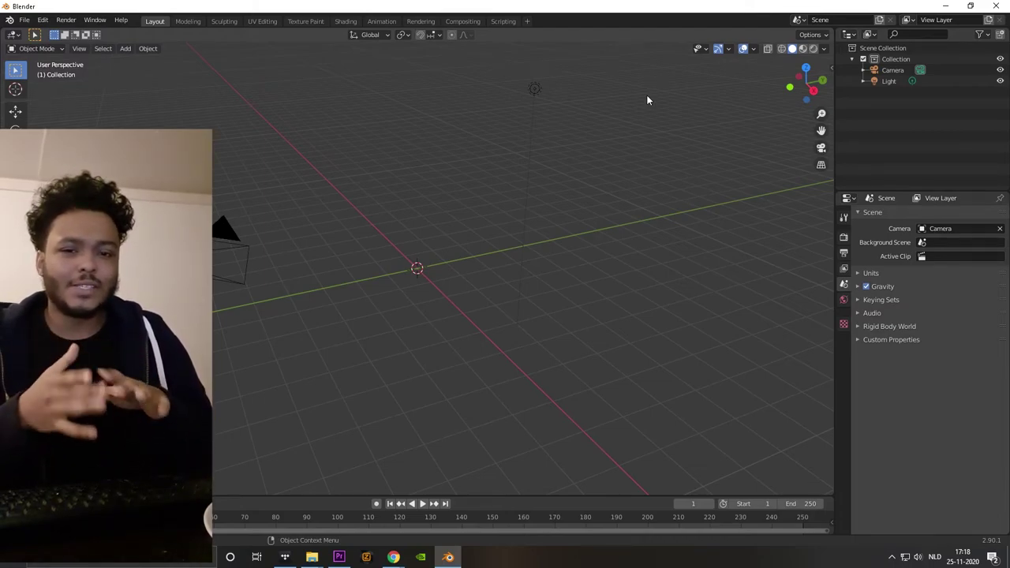
# Create a new head with the FaceBuilder add-on and view it up close from the front
pyautogui.click(835, 68)
pyautogui.click(828, 118)
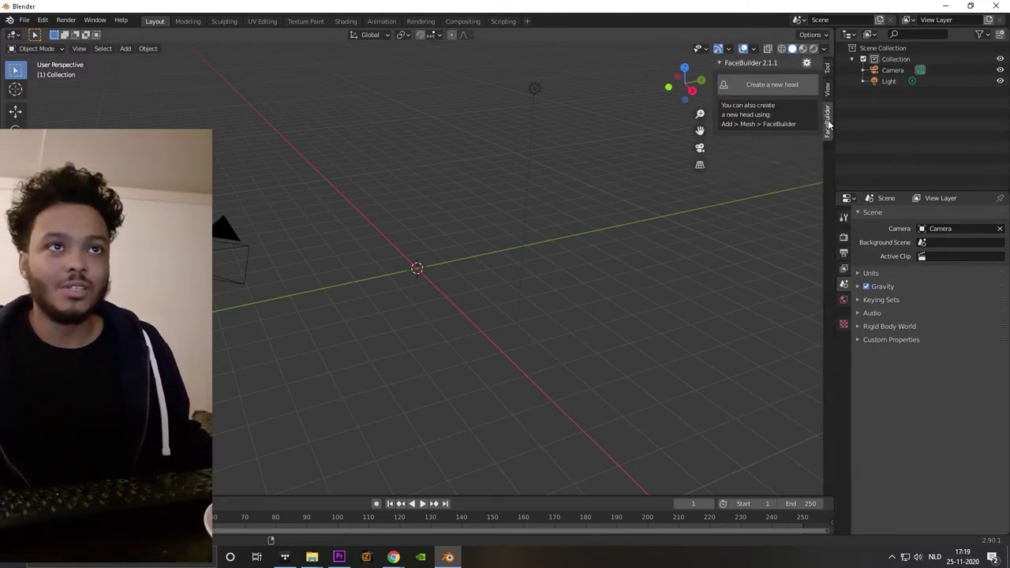
pyautogui.click(776, 85)
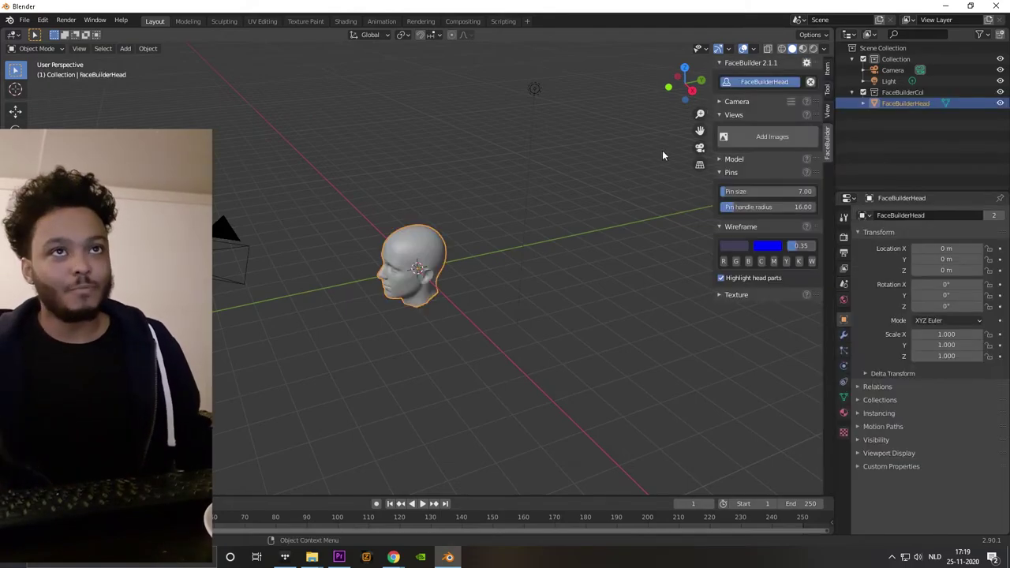
pyautogui.moveTo(452, 284); pyautogui.dragTo(463, 311, button='middle')
pyautogui.scroll(5, 354, 316)
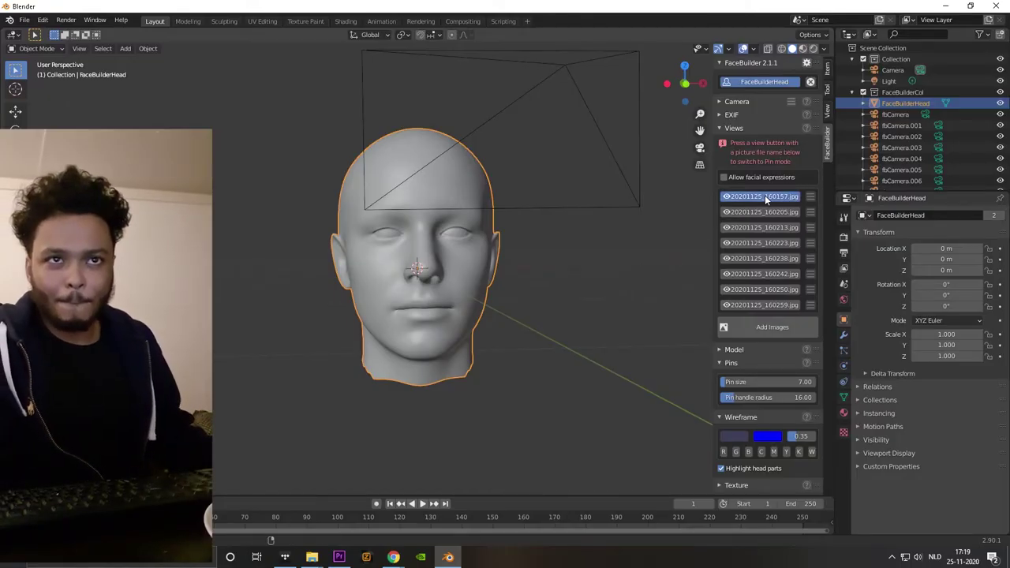
# Pin the head mesh to photo 20201125_160157.jpg at the nose tip, both inner eye corners and one mouth corner
pyautogui.click(765, 195)
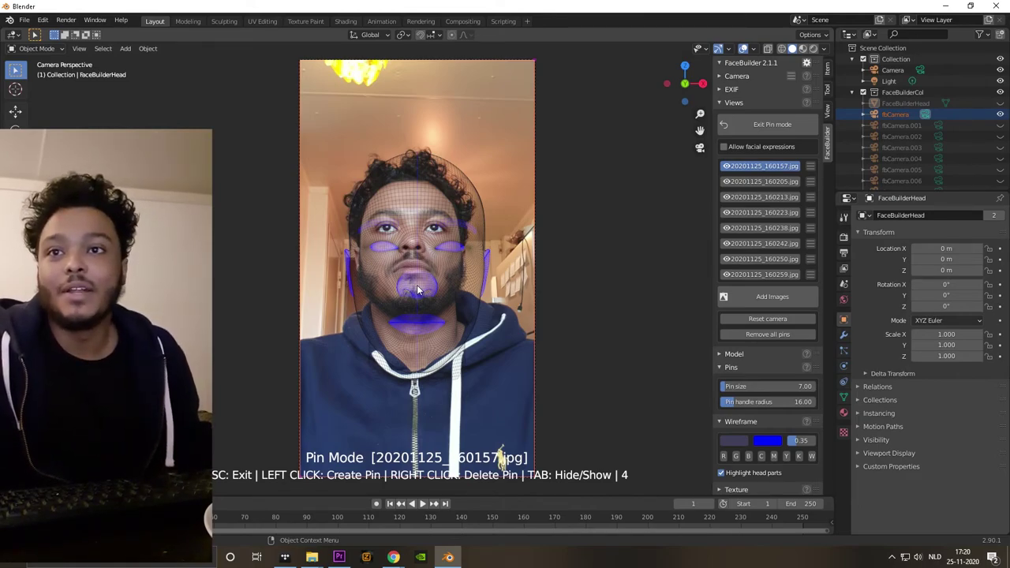
pyautogui.moveTo(417, 285); pyautogui.dragTo(412, 246)
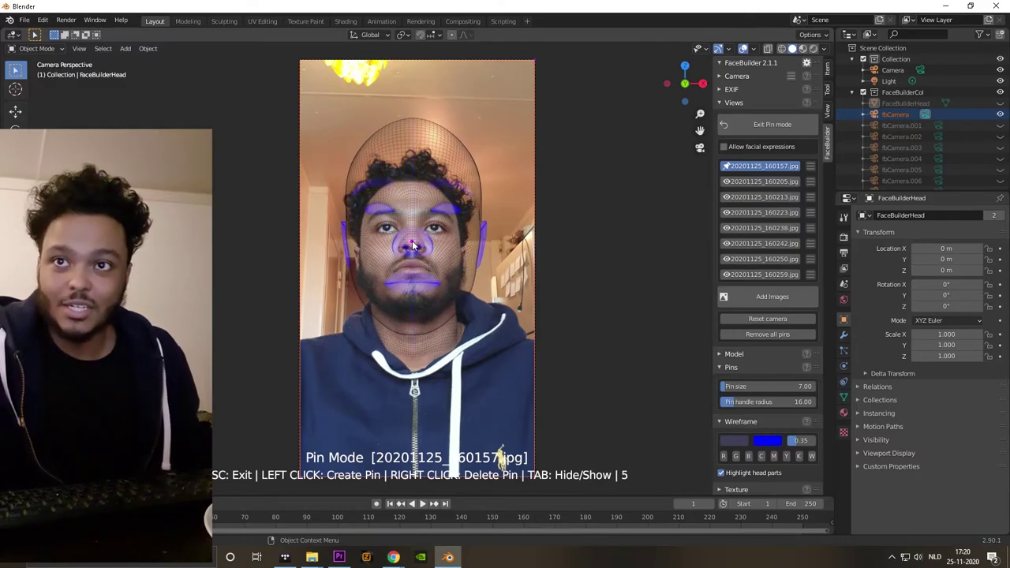
pyautogui.moveTo(412, 242); pyautogui.dragTo(411, 243)
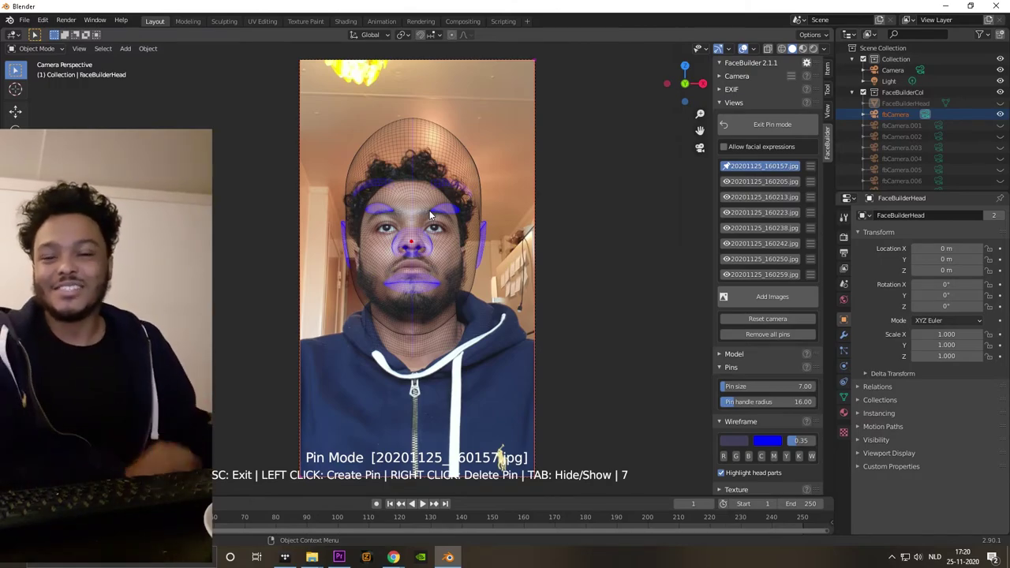
pyautogui.moveTo(430, 213); pyautogui.dragTo(426, 231)
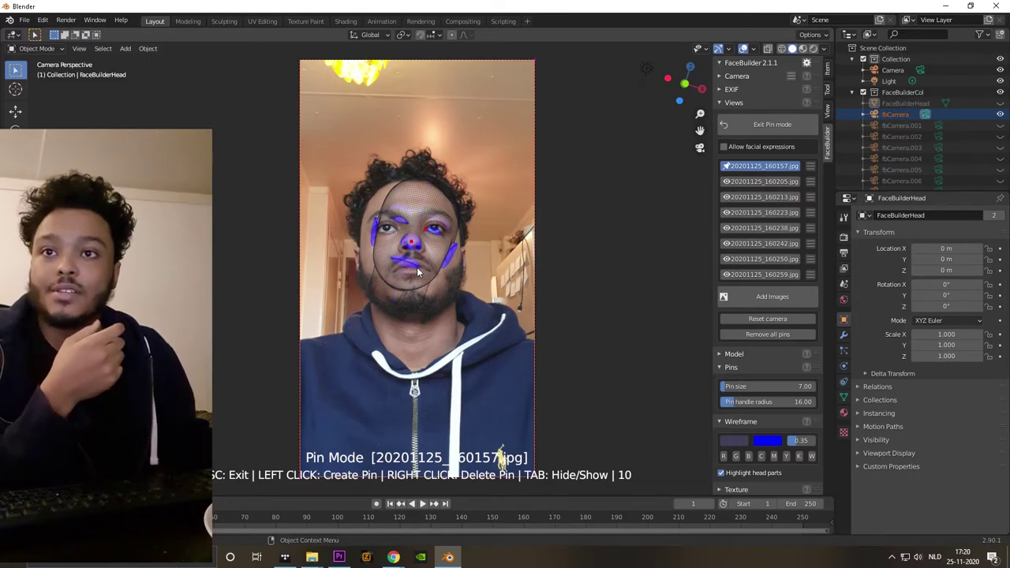
pyautogui.moveTo(420, 270); pyautogui.dragTo(431, 274)
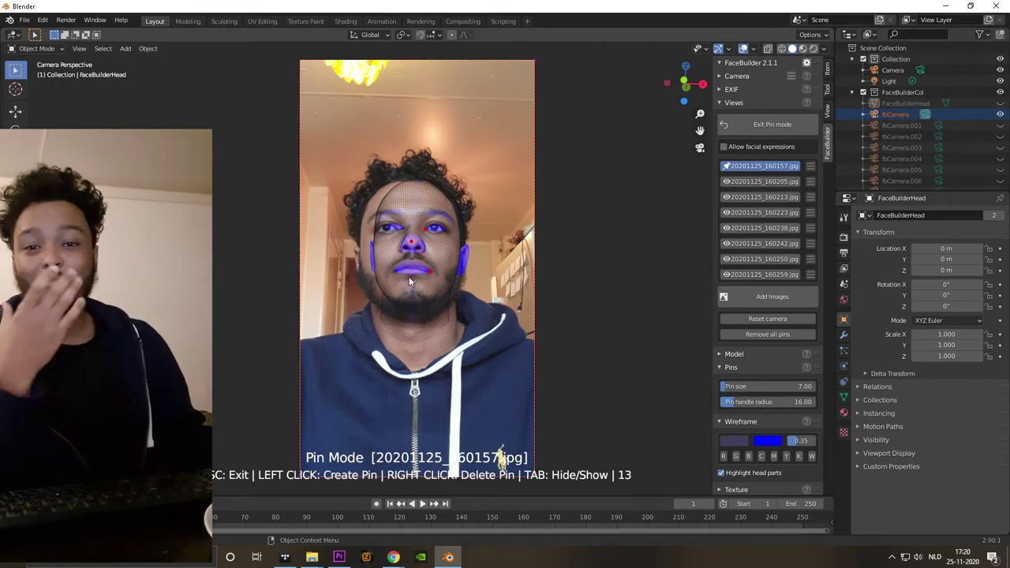
pyautogui.click(404, 233)
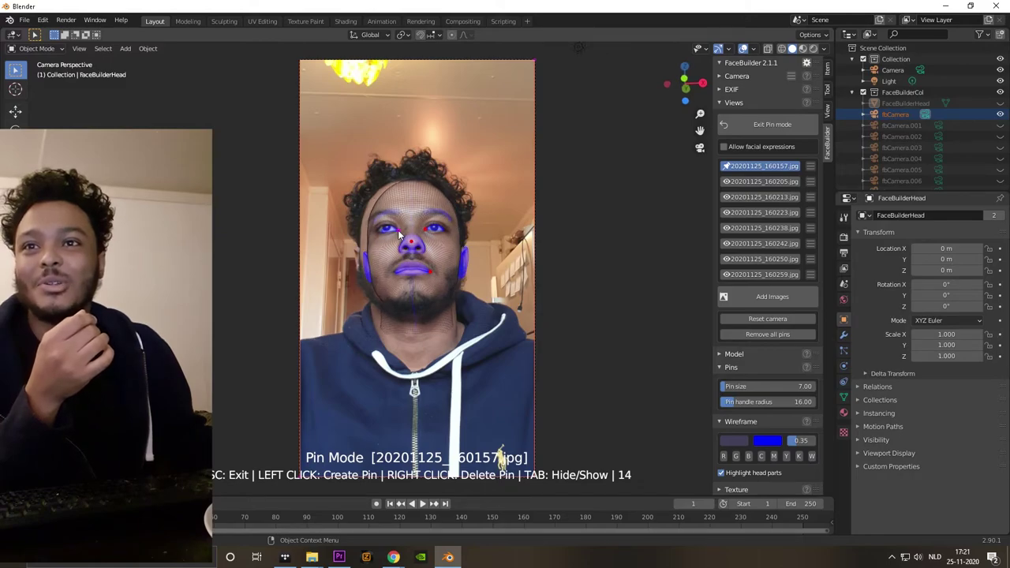
pyautogui.moveTo(399, 232); pyautogui.dragTo(396, 229)
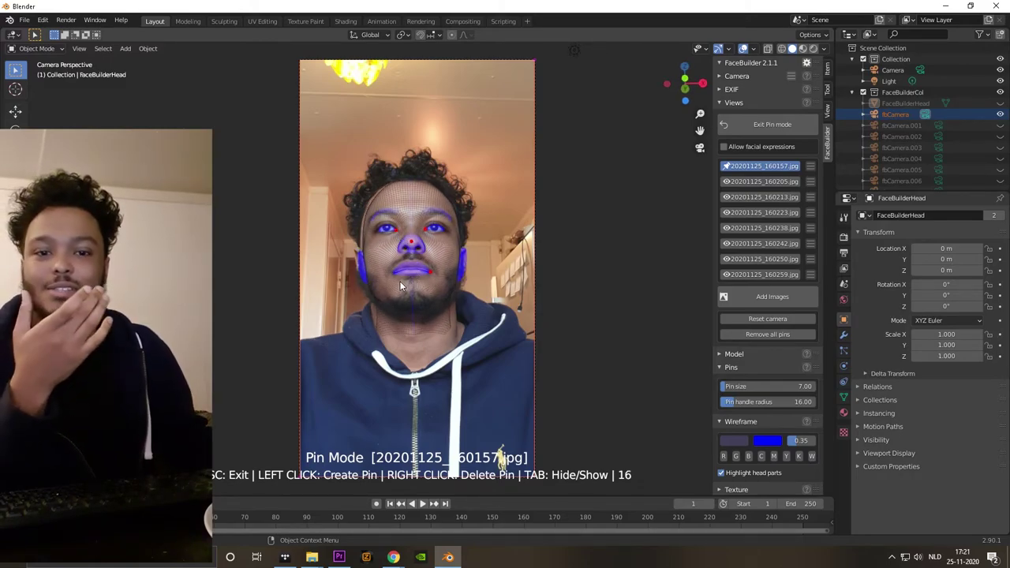
# Align both mouth corners of the mesh with the lips in the frontal photo and fine-tune the nose-tip pin
pyautogui.scroll(5, 406, 284)
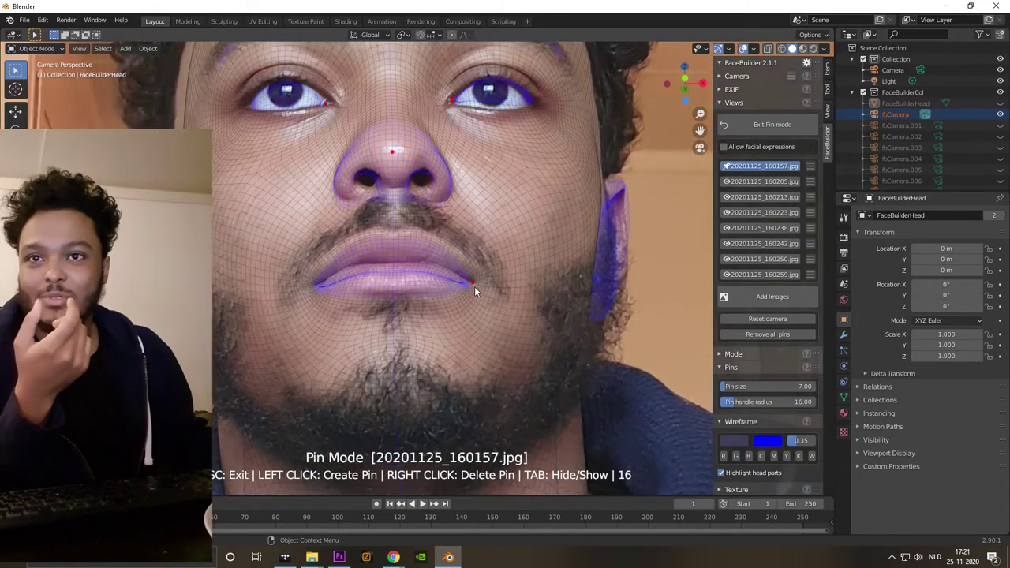
pyautogui.click(473, 285)
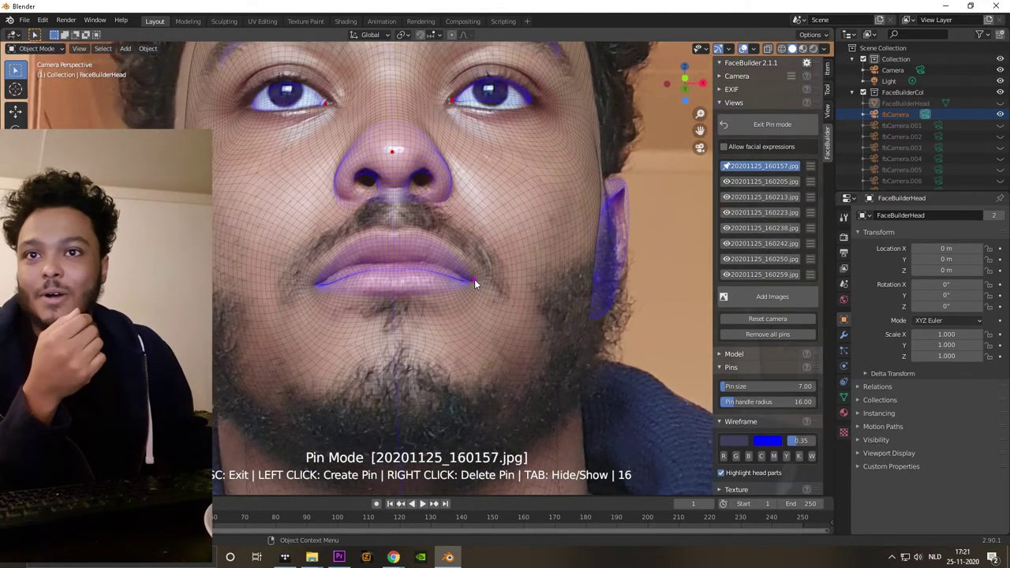
pyautogui.click(323, 278)
pyautogui.click(316, 286)
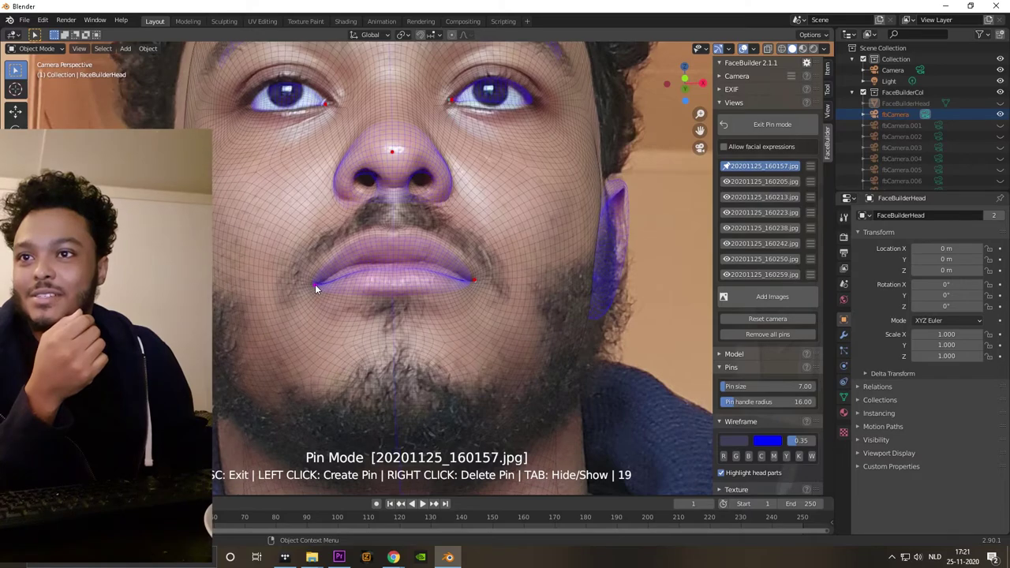
pyautogui.click(315, 284)
pyautogui.click(315, 284)
pyautogui.moveTo(392, 151); pyautogui.dragTo(393, 152)
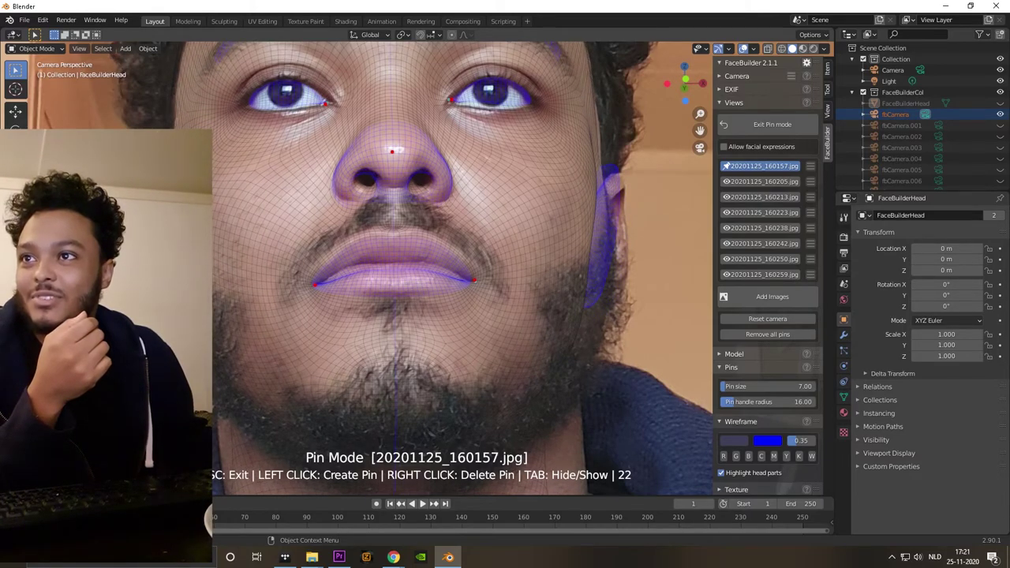
pyautogui.click(474, 280)
pyautogui.click(474, 281)
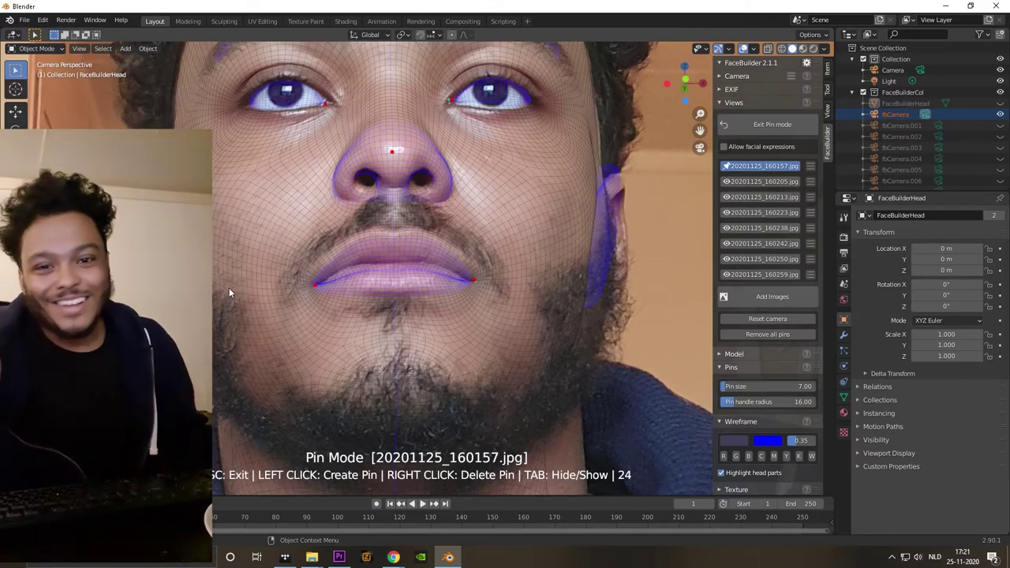
# Add pins below the nose tip, at the middle of the lips, beside one nostril and around one eye
pyautogui.click(395, 167)
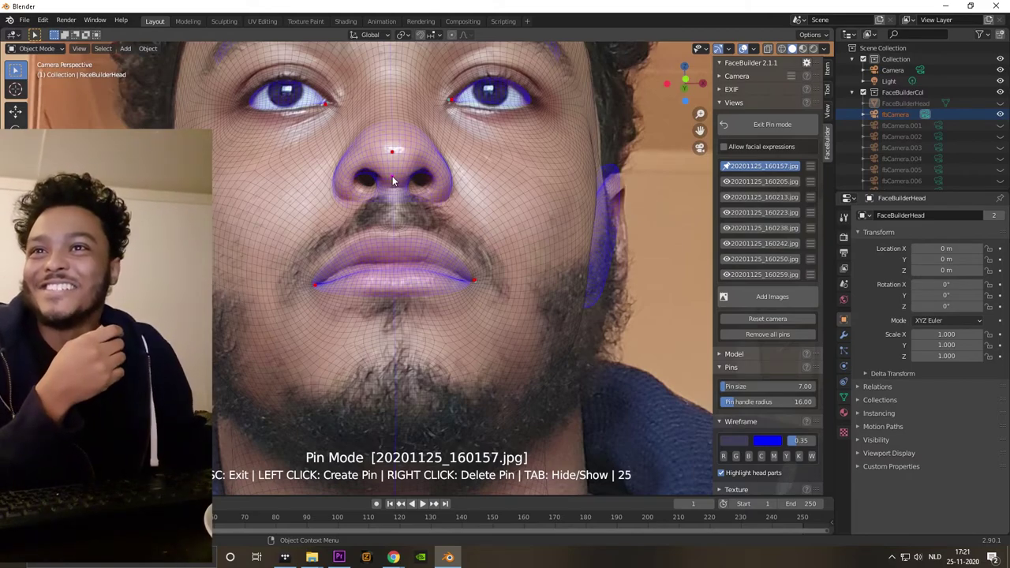
pyautogui.click(395, 167)
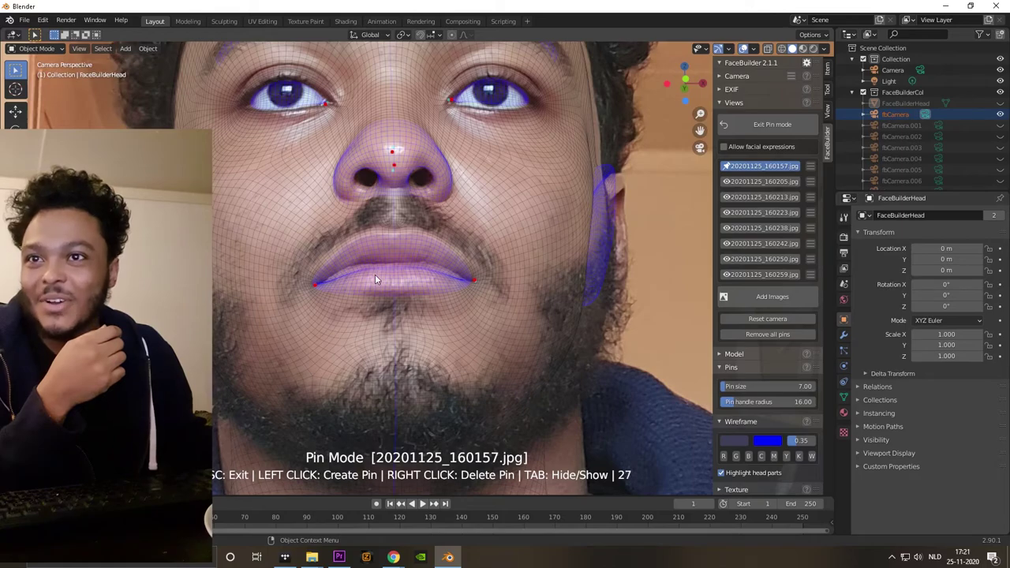
pyautogui.click(391, 260)
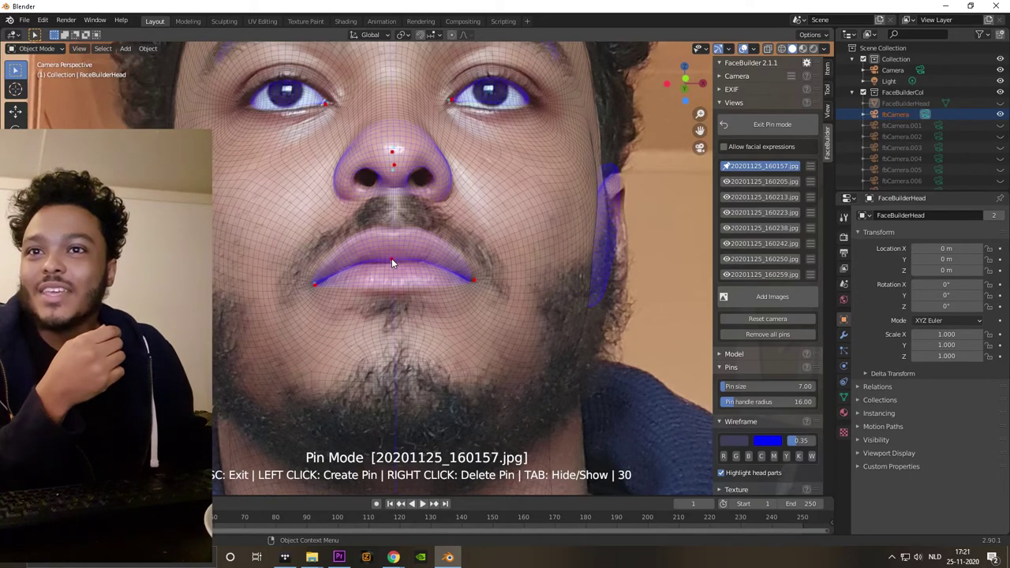
pyautogui.click(444, 198)
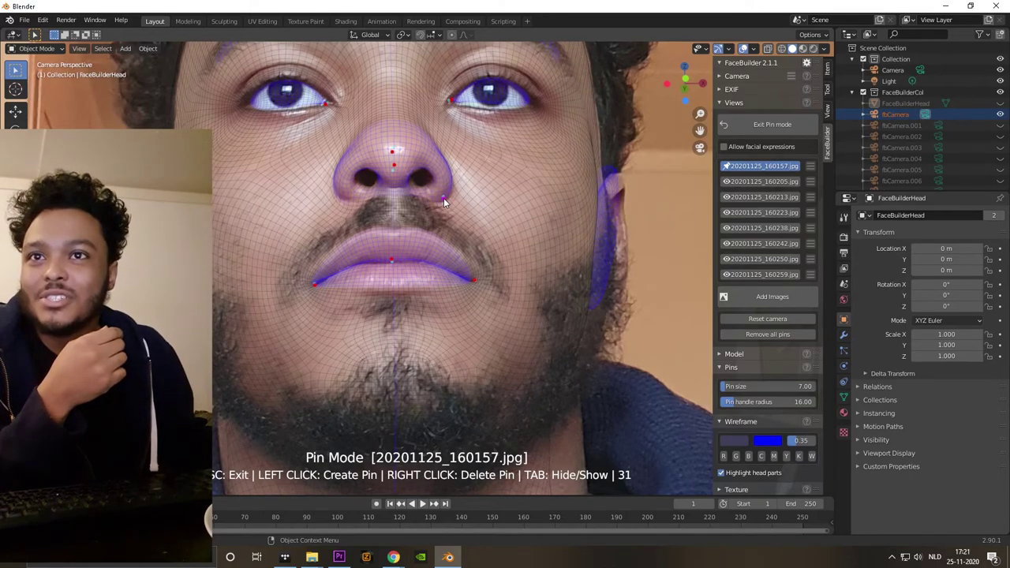
pyautogui.moveTo(446, 202); pyautogui.dragTo(444, 206)
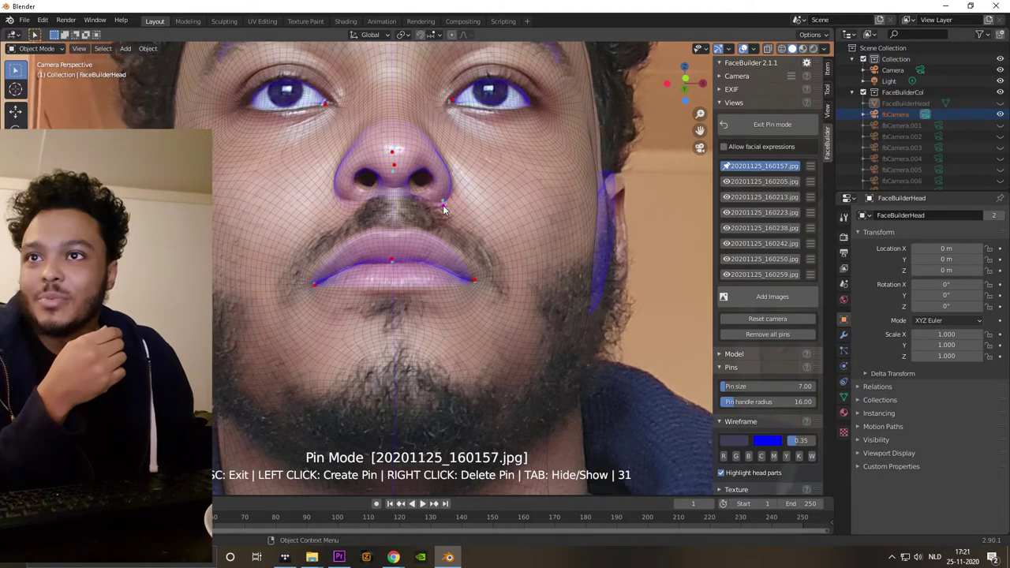
pyautogui.click(471, 113)
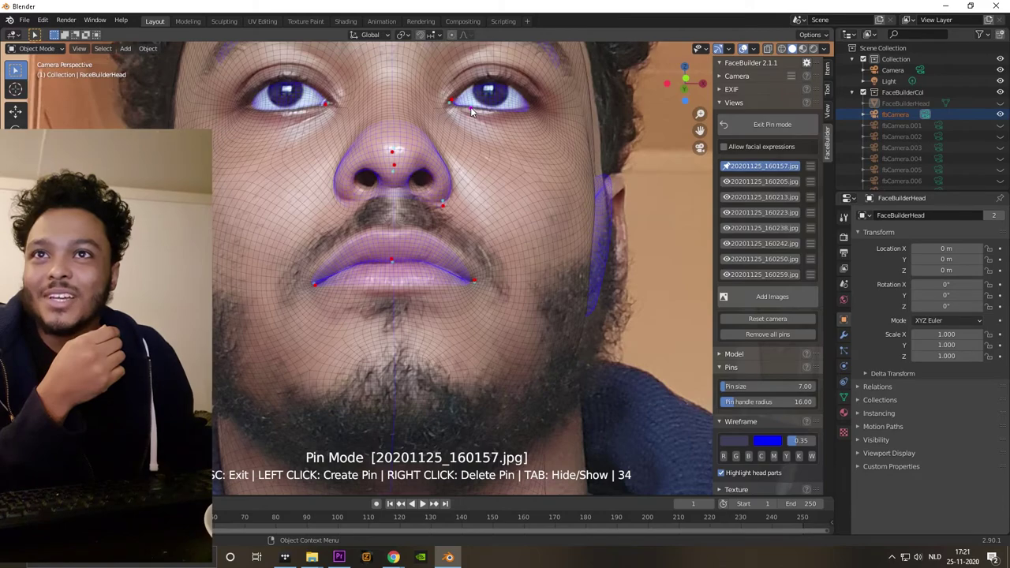
pyautogui.click(530, 107)
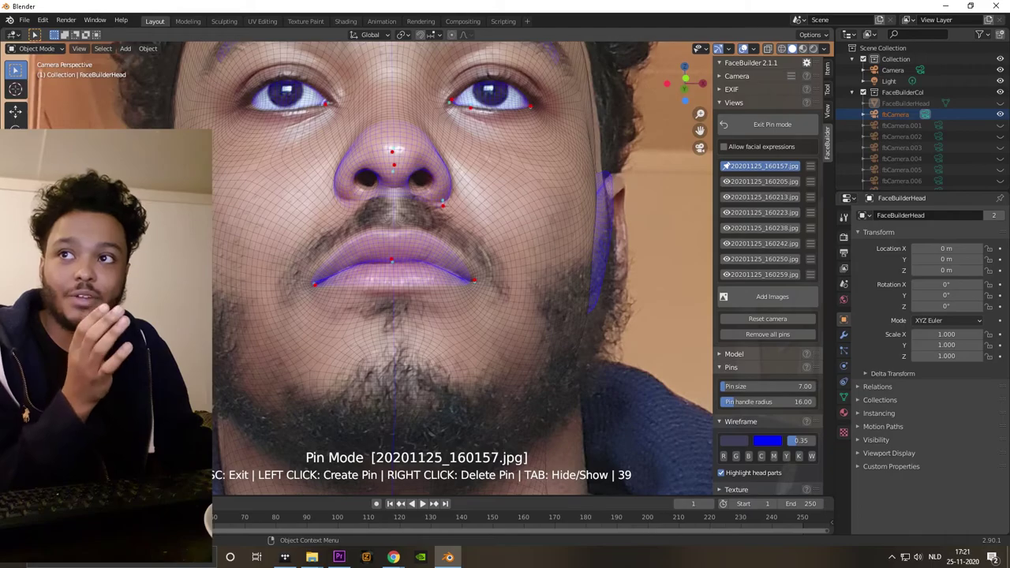
# Switch to photo 20201125_160205.jpg and pin the mesh's nose tip, outer eye corner and upper ear to the side view
pyautogui.scroll(-4, 287, 168)
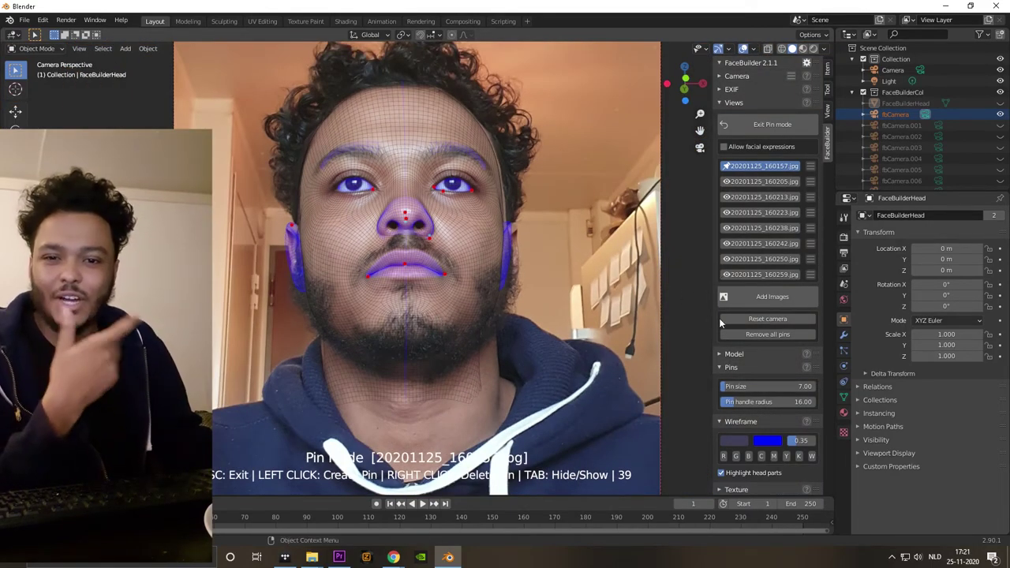
pyautogui.click(743, 184)
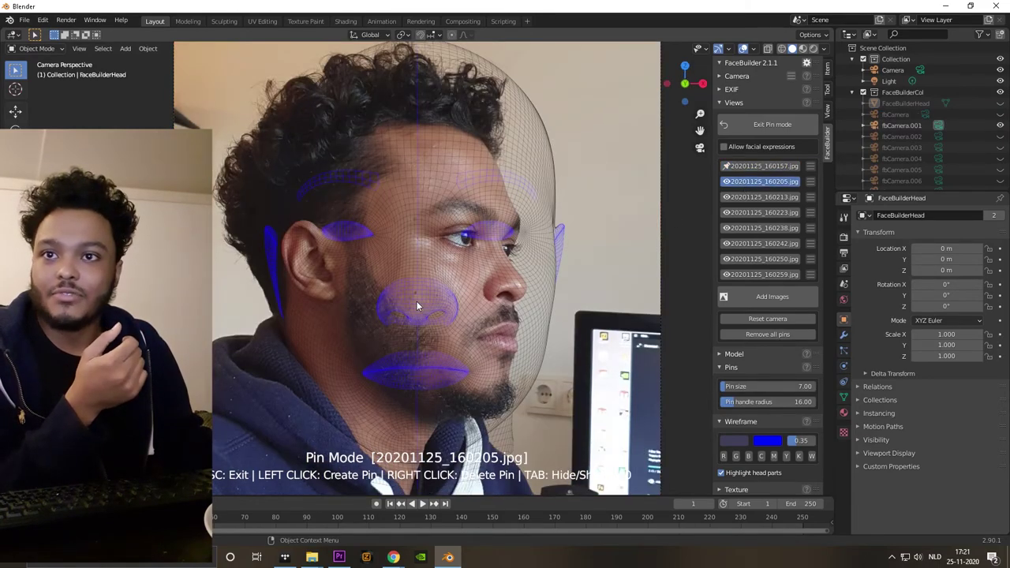
pyautogui.moveTo(417, 301); pyautogui.dragTo(521, 289)
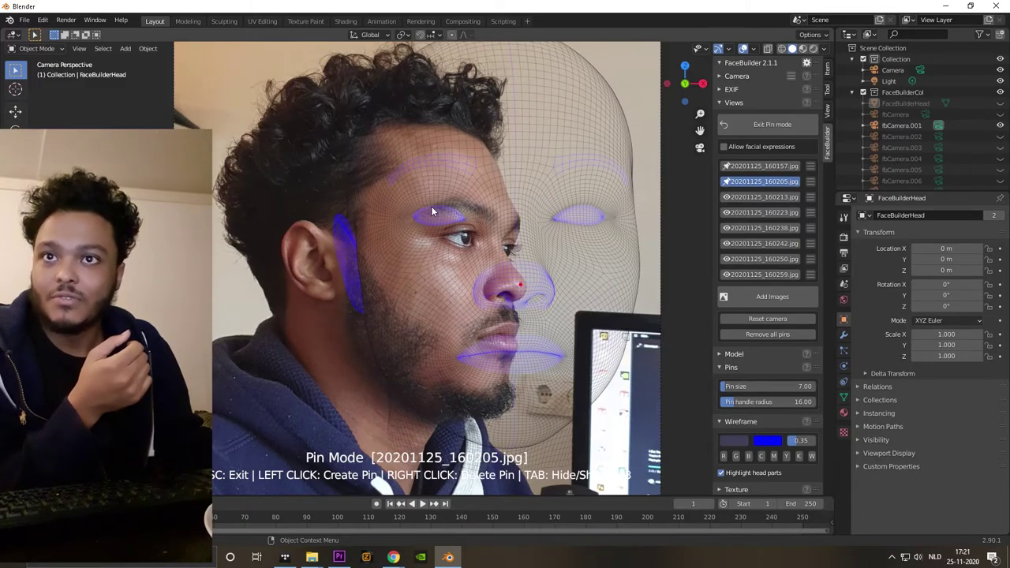
pyautogui.moveTo(414, 220); pyautogui.dragTo(442, 237)
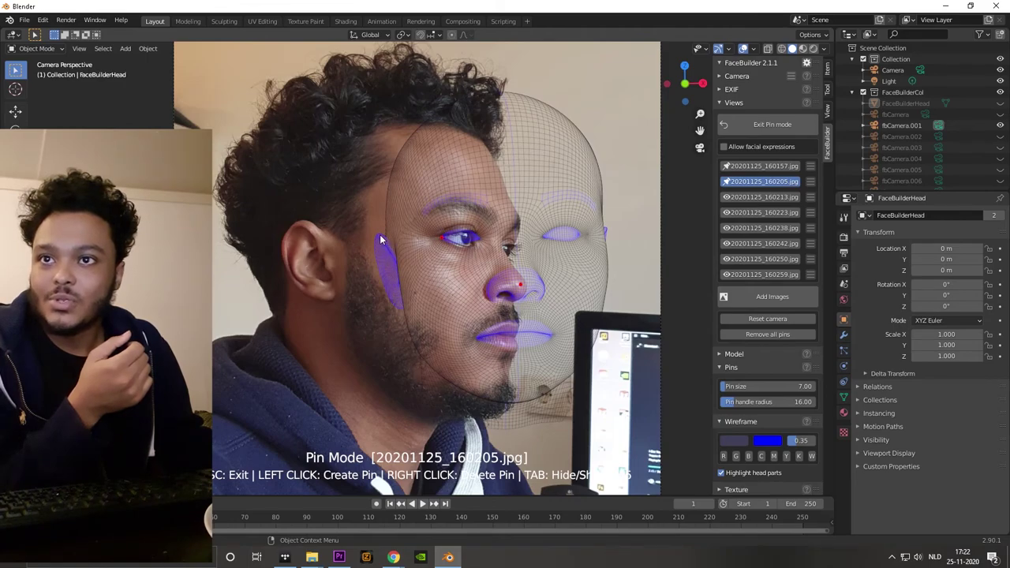
pyautogui.moveTo(381, 239); pyautogui.dragTo(306, 226)
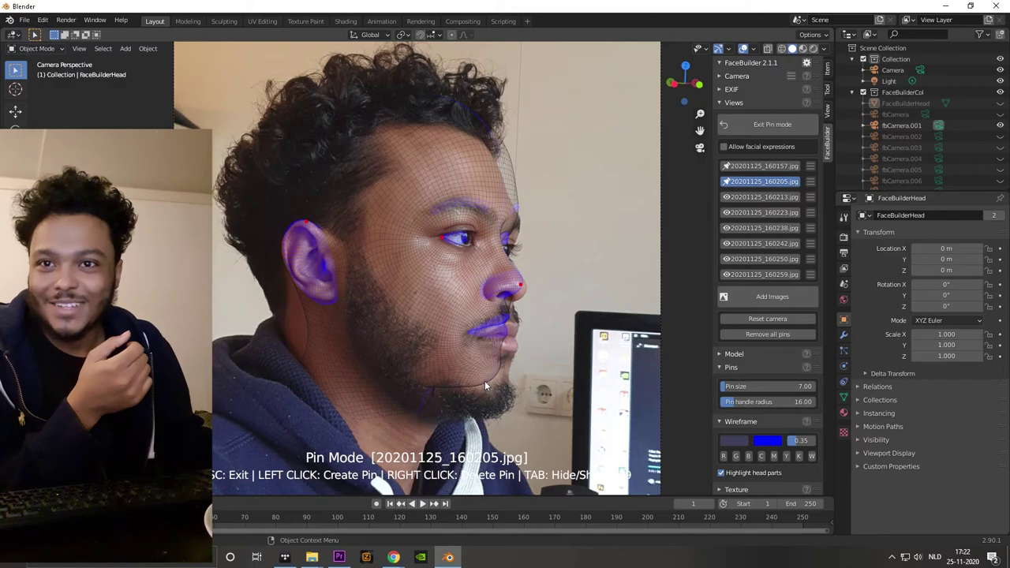
# Pin the mouth corner, chin and inner eyebrow of the mesh to match the side-view photo
pyautogui.moveTo(467, 333); pyautogui.dragTo(479, 339)
pyautogui.moveTo(489, 388); pyautogui.dragTo(495, 398)
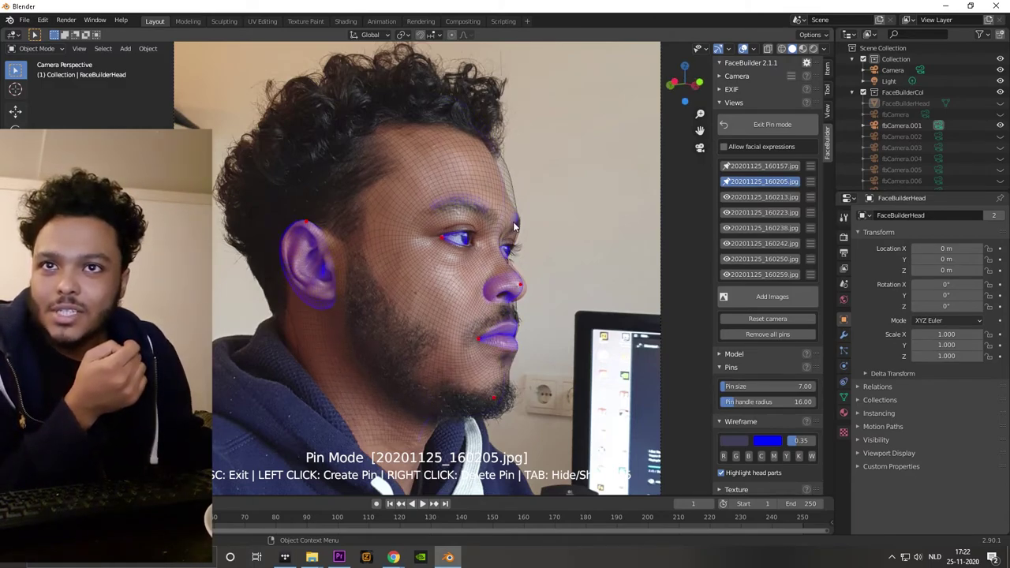
pyautogui.moveTo(487, 208); pyautogui.dragTo(493, 221)
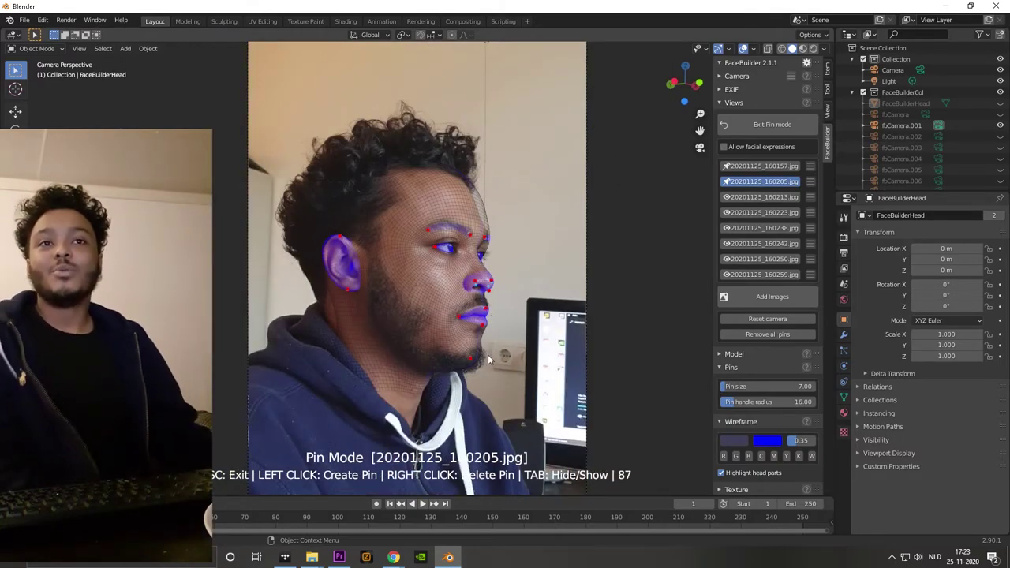
# Exit Pin mode and inspect the shape of the fitted head from the front
pyautogui.press('Escape')
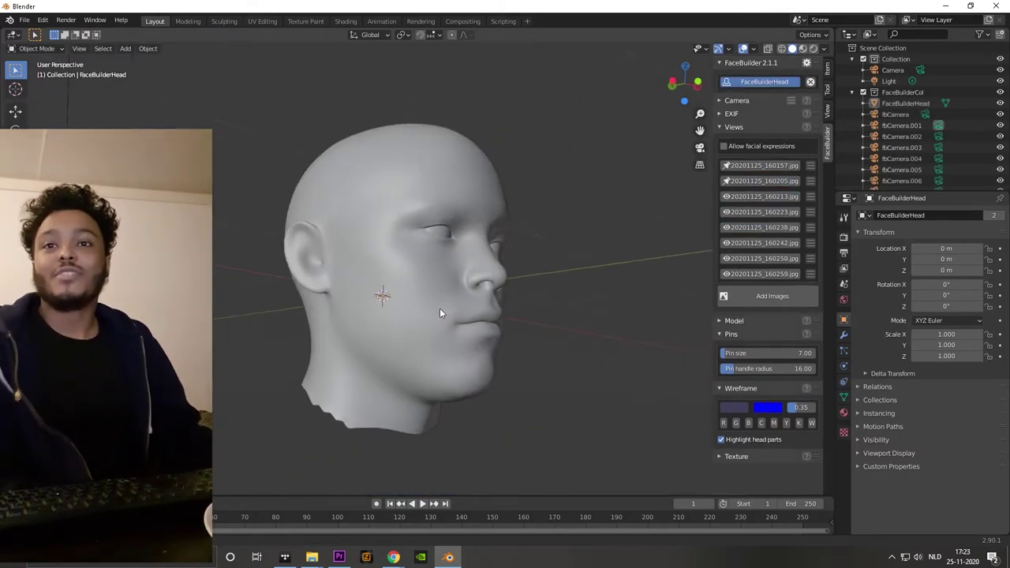
pyautogui.moveTo(440, 308); pyautogui.dragTo(379, 322, button='middle')
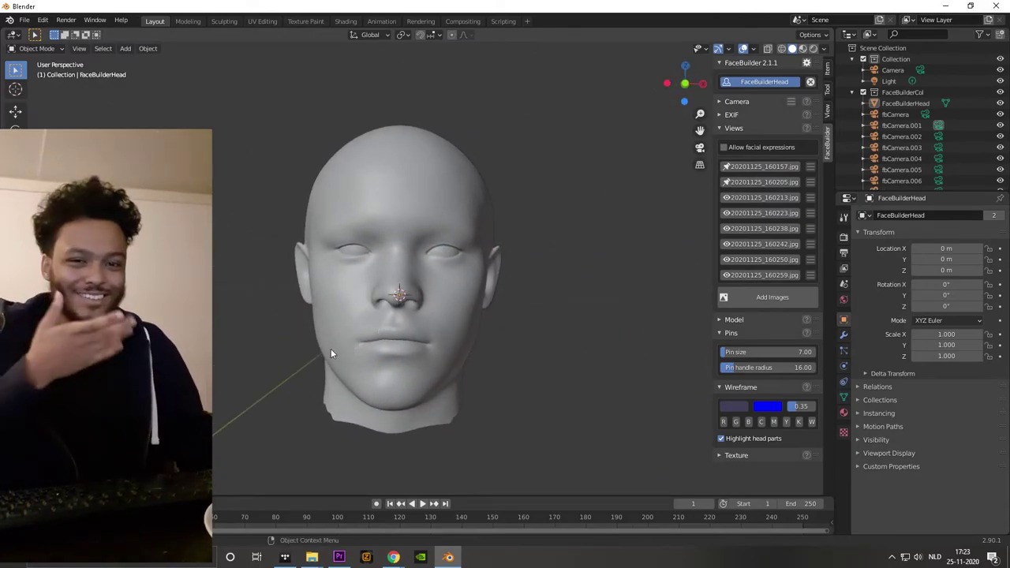
pyautogui.moveTo(373, 316)
pyautogui.mouseDown(button='middle')
pyautogui.moveTo(234, 329)
pyautogui.moveTo(344, 333)
pyautogui.moveTo(390, 320)
pyautogui.mouseUp(button='middle')
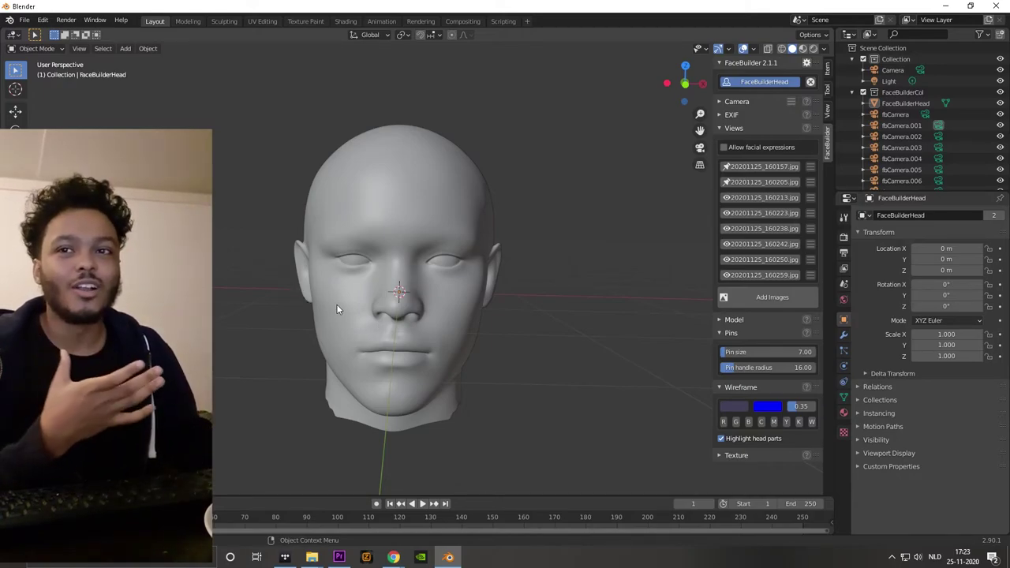
# Switch to photo 20201125_160213.jpg and pin the mesh's nose tip and upper ear to the side view
pyautogui.click(758, 197)
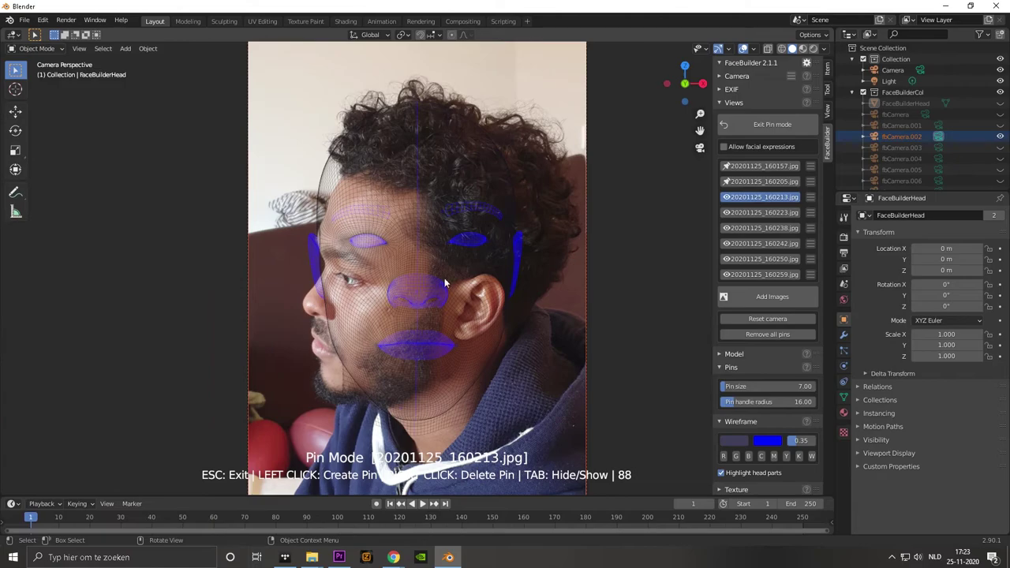
pyautogui.scroll(-2, 598, 253)
pyautogui.scroll(5, 244, 332)
pyautogui.moveTo(244, 331); pyautogui.dragTo(223, 330)
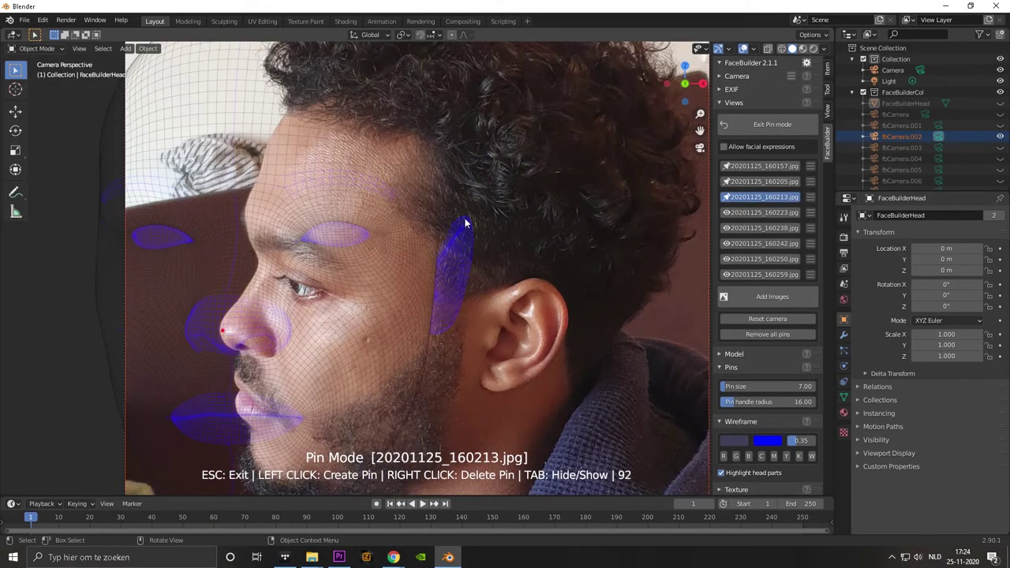
pyautogui.moveTo(465, 219); pyautogui.dragTo(538, 281)
# Pin the outer eye corner, lips, brow and forehead of the mesh to match photo 20201125_160213.jpg
pyautogui.moveTo(439, 264); pyautogui.dragTo(324, 292)
pyautogui.moveTo(250, 414); pyautogui.dragTo(237, 404)
pyautogui.click(253, 214)
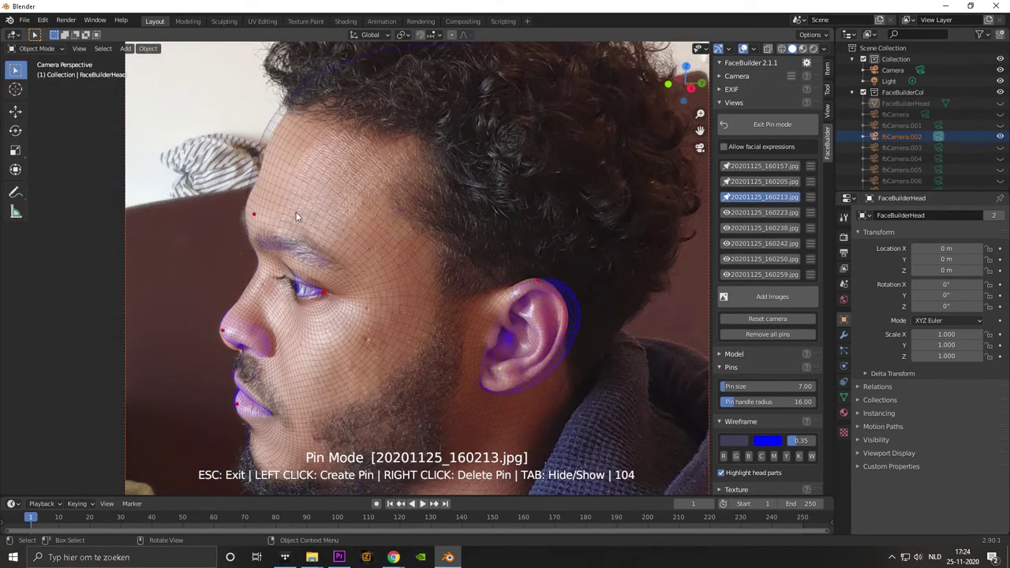
pyautogui.scroll(-2, 539, 278)
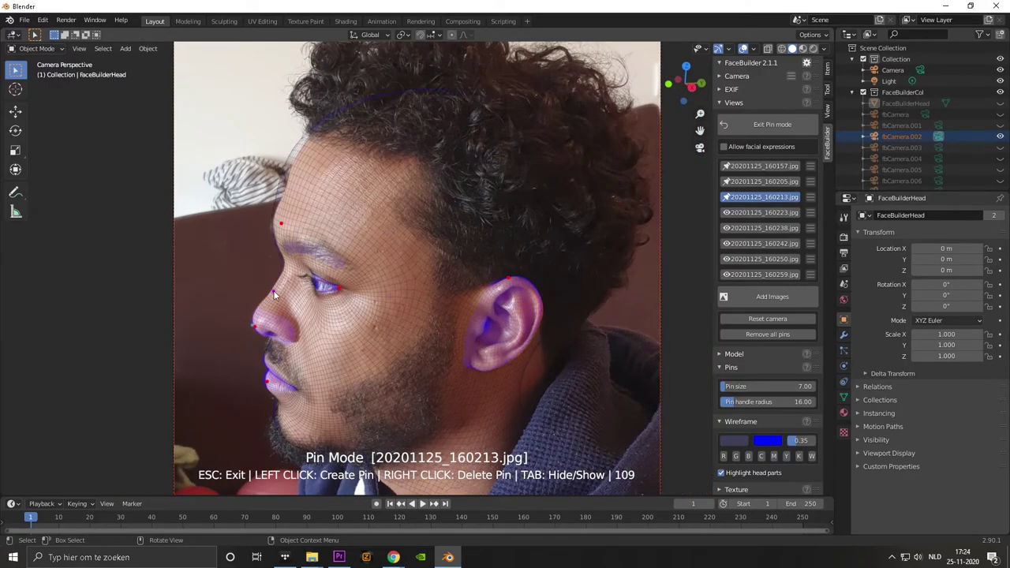
pyautogui.click(298, 168)
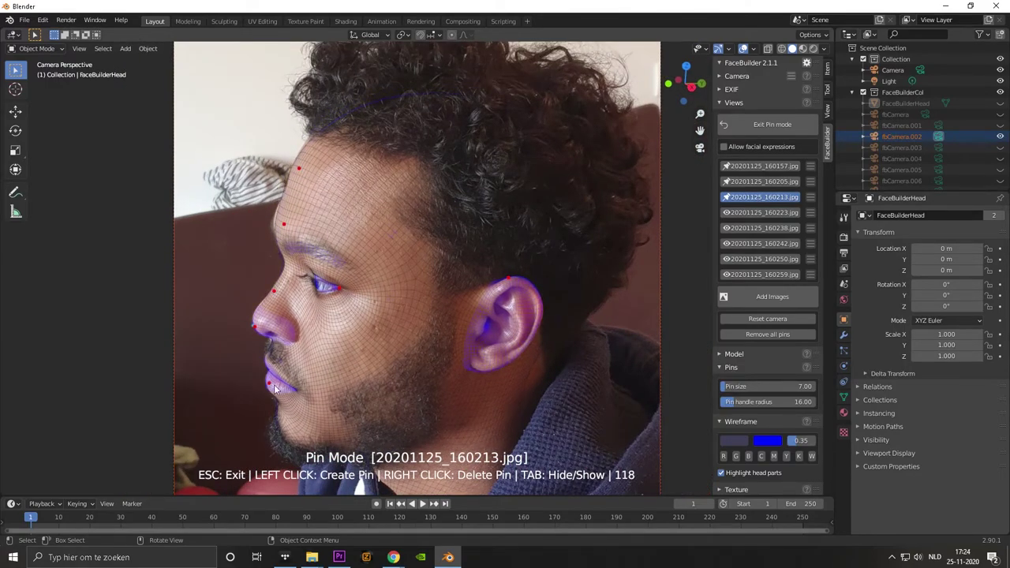
# Switch to photo 20201125_160223.jpg and pin the mesh's mouth corners and one inner eye corner to the face
pyautogui.click(762, 213)
pyautogui.moveTo(465, 183); pyautogui.dragTo(443, 147)
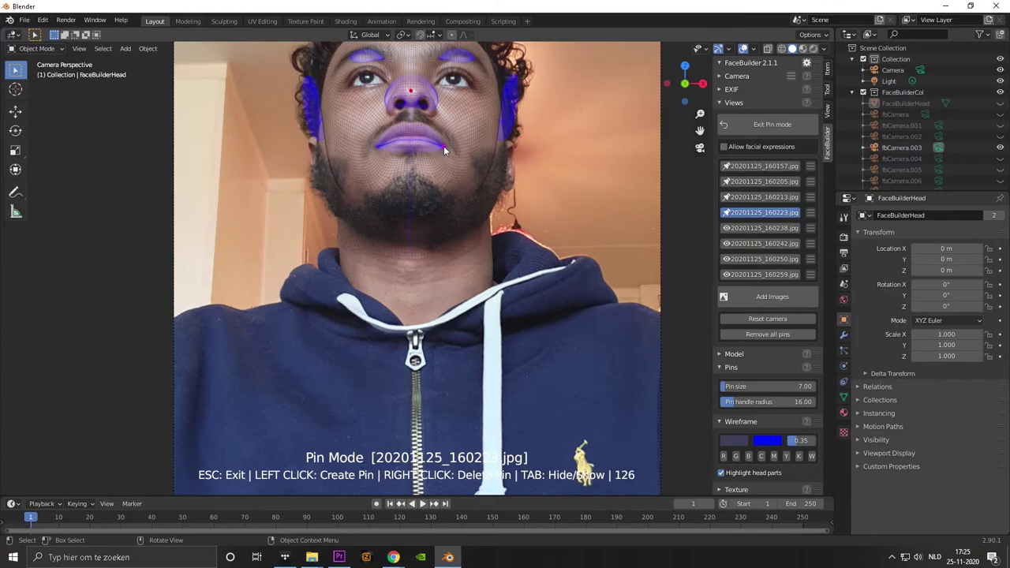
pyautogui.moveTo(438, 61); pyautogui.dragTo(438, 84)
pyautogui.click(379, 148)
pyautogui.moveTo(444, 146); pyautogui.dragTo(444, 144)
# Pin both ear tops, the chin, an outer eye corner and the temple edge on photo 20201125_160223.jpg
pyautogui.moveTo(315, 137); pyautogui.dragTo(312, 138)
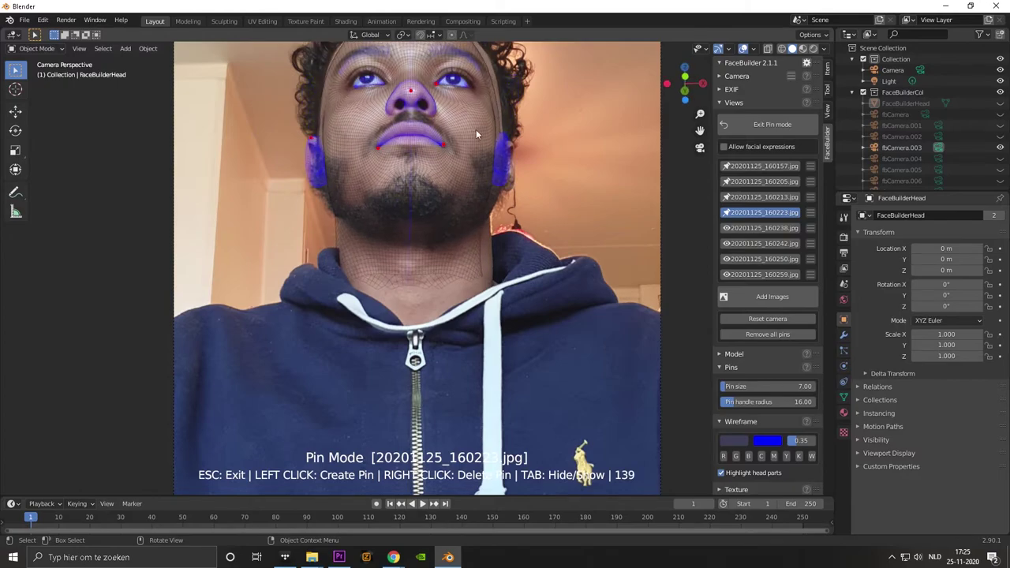
pyautogui.moveTo(500, 139); pyautogui.dragTo(506, 142)
pyautogui.moveTo(410, 200); pyautogui.dragTo(428, 202)
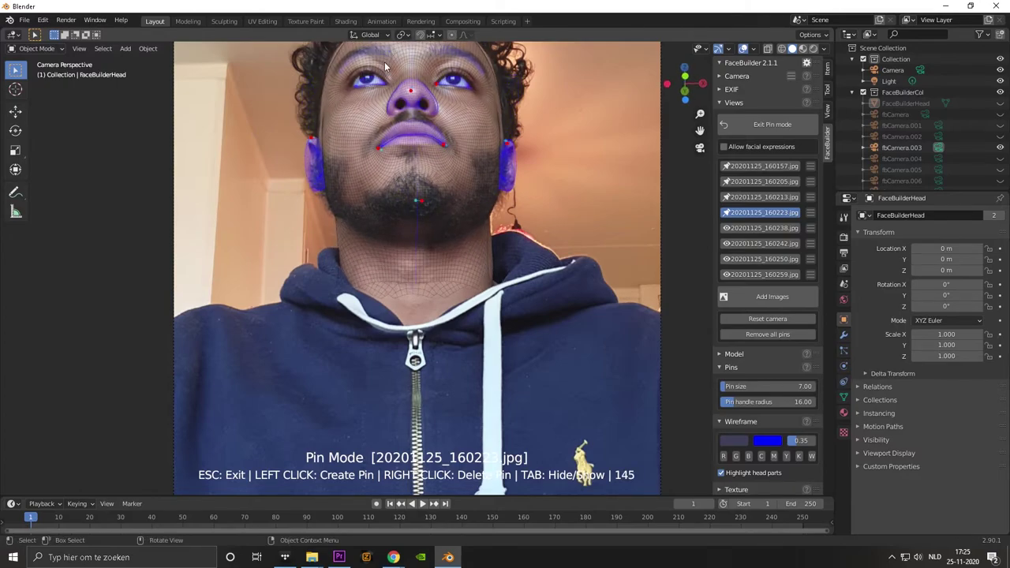
pyautogui.scroll(3, 428, 205)
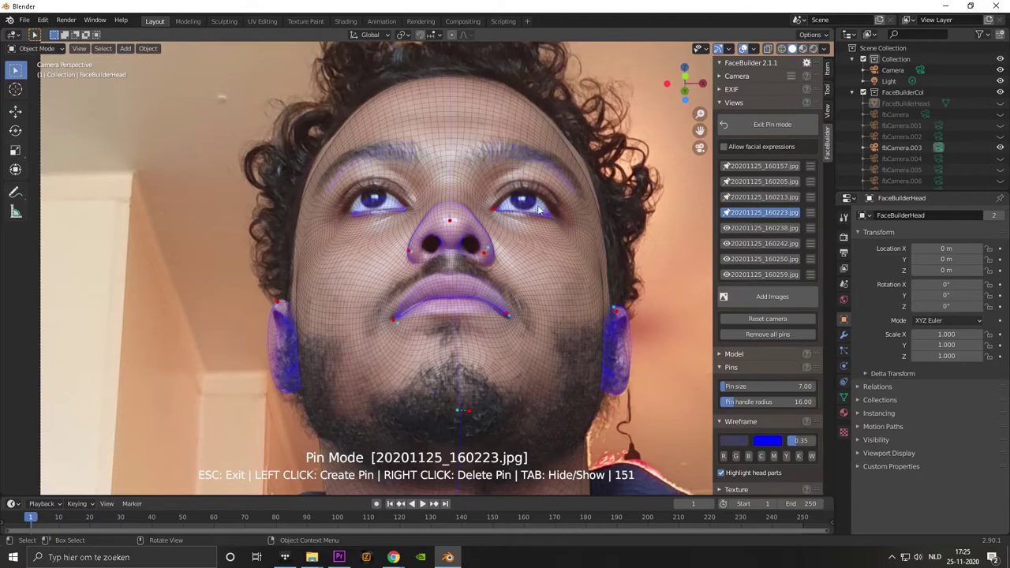
pyautogui.moveTo(554, 217); pyautogui.dragTo(554, 209)
pyautogui.moveTo(321, 164); pyautogui.dragTo(317, 161)
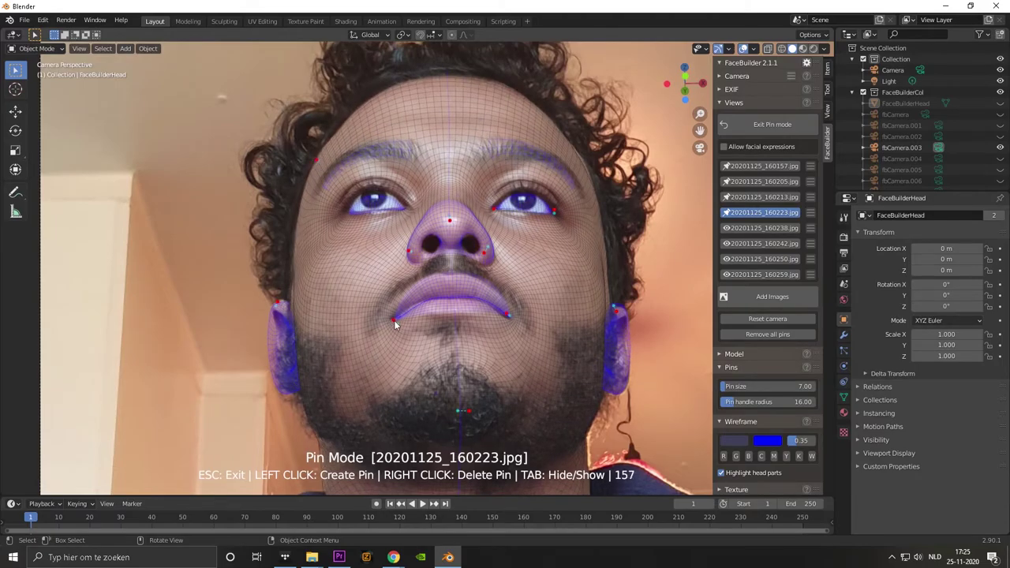
# Switch to photo 20201125_160238.jpg and pin the mesh's nose tip and outer eye corner to the face
pyautogui.scroll(-6, 441, 162)
pyautogui.click(762, 228)
pyautogui.scroll(-3, 447, 345)
pyautogui.scroll(1, 442, 345)
pyautogui.keyDown('shift'); pyautogui.moveTo(423, 344); pyautogui.dragTo(414, 227, button='middle'); pyautogui.keyUp('shift')
pyautogui.scroll(6, 419, 229)
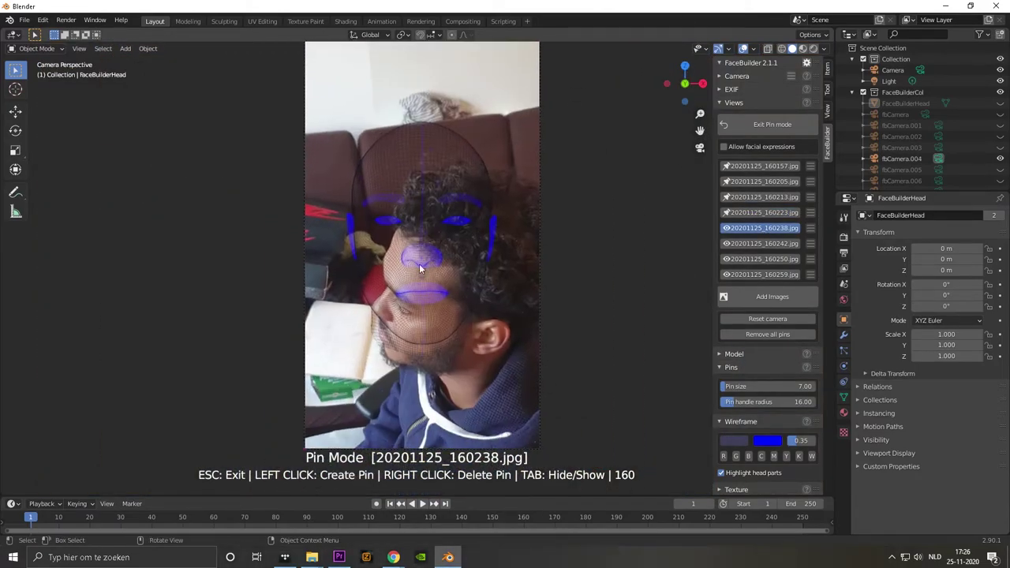
pyautogui.moveTo(395, 124); pyautogui.dragTo(232, 285)
pyautogui.moveTo(440, 111); pyautogui.dragTo(370, 299)
# Pin the top of the ear and the earlobe to match photo 20201125_160238.jpg
pyautogui.moveTo(618, 343); pyautogui.dragTo(676, 333)
pyautogui.moveTo(660, 376); pyautogui.dragTo(621, 425)
pyautogui.scroll(-5, 328, 380)
pyautogui.scroll(6, 369, 287)
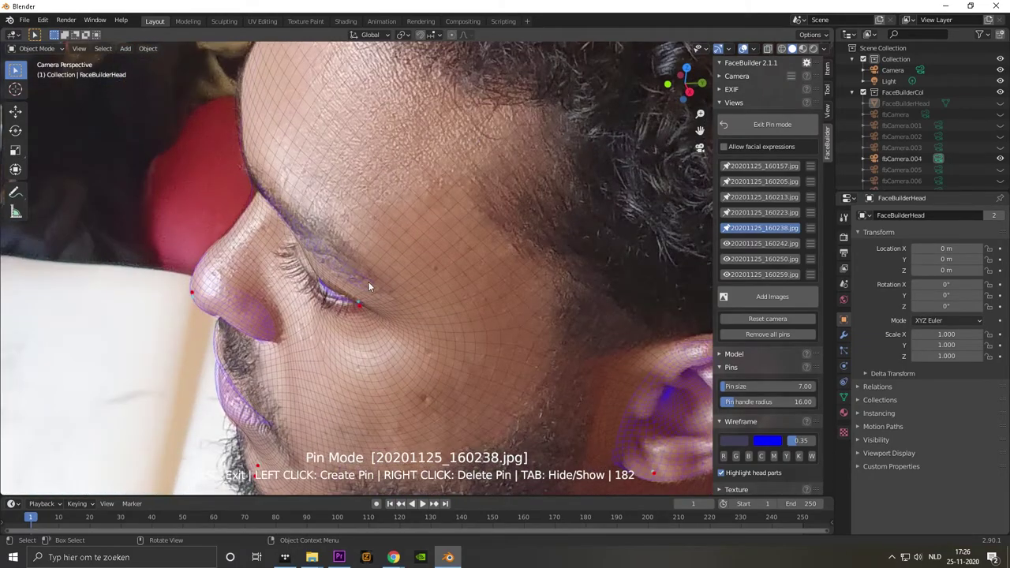
pyautogui.scroll(-5, 368, 286)
pyautogui.scroll(4, 298, 266)
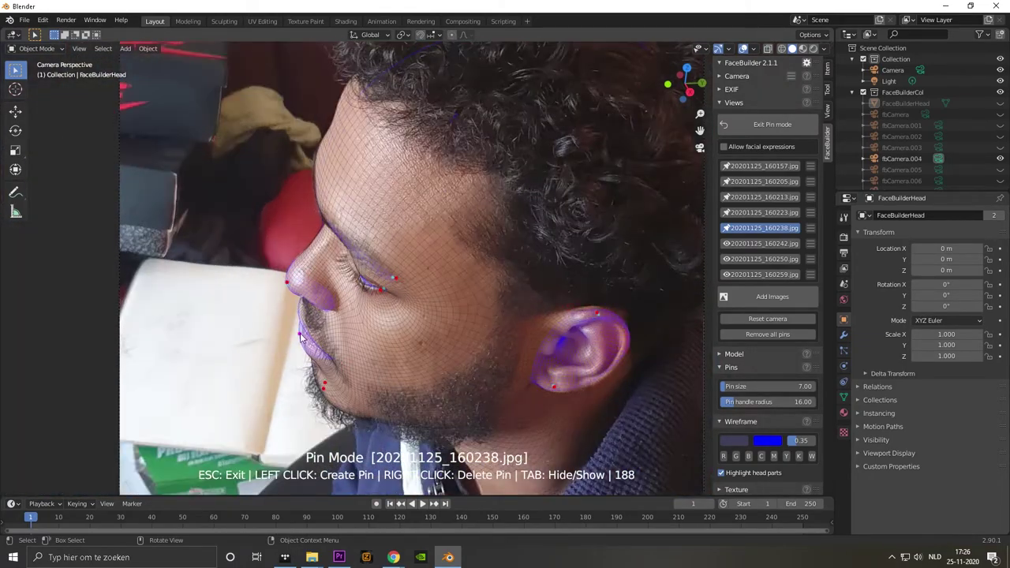
# Switch to photo 20201125_160242.jpg and pin the ear top, eye corner, lower lip, earlobe and outer ear rim
pyautogui.click(764, 243)
pyautogui.click(491, 63)
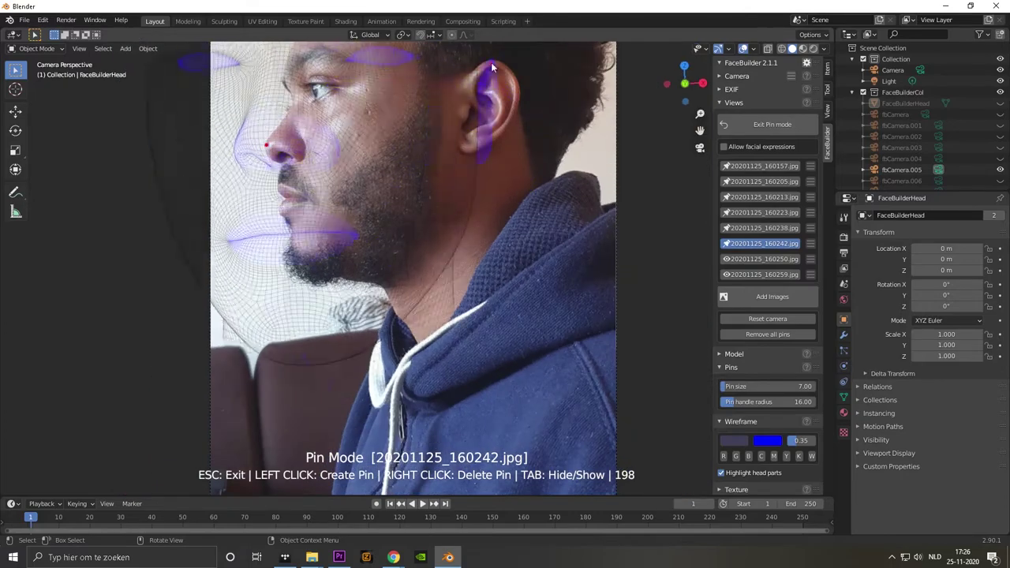
pyautogui.click(337, 87)
pyautogui.moveTo(287, 208); pyautogui.dragTo(282, 214)
pyautogui.moveTo(488, 161); pyautogui.dragTo(470, 148)
pyautogui.moveTo(530, 88); pyautogui.dragTo(514, 87)
# Pin the nostril wing and the underside of the nose on photo 20201125_160242.jpg
pyautogui.moveTo(266, 145); pyautogui.dragTo(309, 145)
pyautogui.click(288, 154)
pyautogui.click(275, 157)
pyautogui.scroll(1, 371, 304)
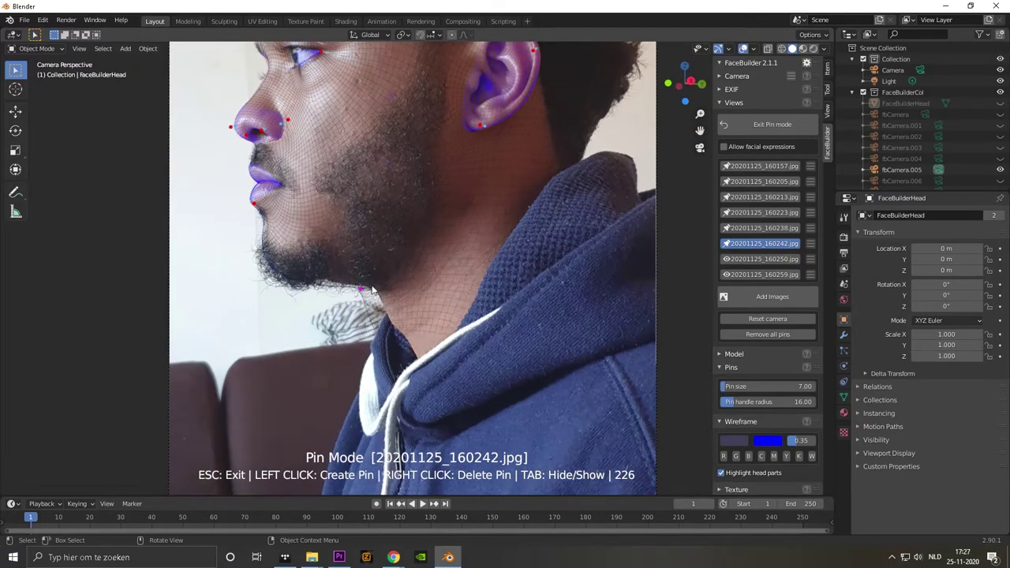
# Pin the jaw-to-neck transition, the underside of the jaw, the chin and the lips on photo 20201125_160242.jpg
pyautogui.moveTo(373, 305); pyautogui.dragTo(376, 289)
pyautogui.moveTo(332, 286); pyautogui.dragTo(330, 275)
pyautogui.scroll(-3, 330, 273)
pyautogui.click(352, 73)
pyautogui.scroll(3, 352, 74)
pyautogui.click(294, 253)
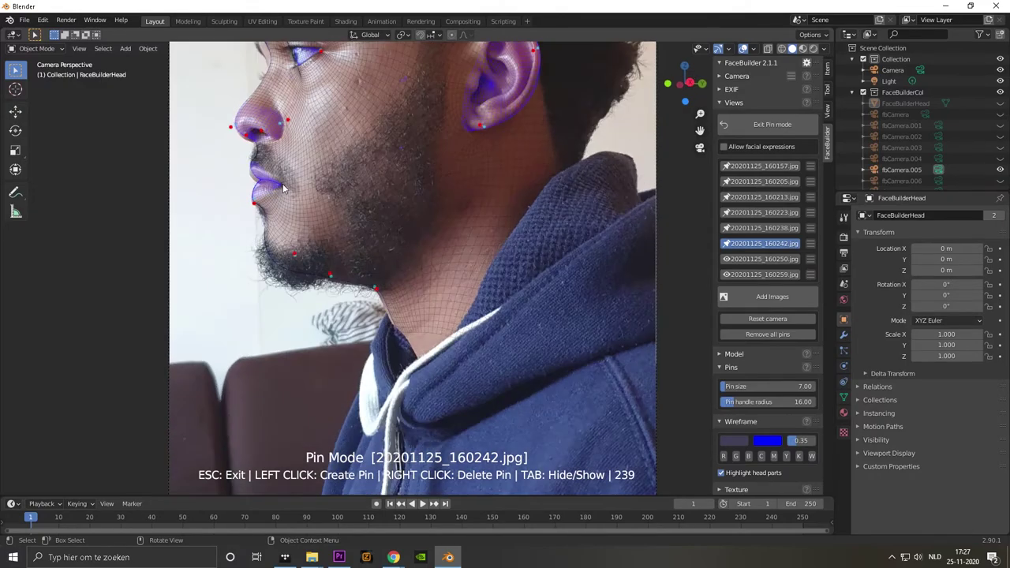
pyautogui.click(278, 187)
pyautogui.moveTo(261, 184); pyautogui.dragTo(259, 188)
pyautogui.press('Escape')
# Switch to photo 20201125_160259.jpg and pin the ear top, earlobe and outer eye corner to the side view
pyautogui.click(762, 274)
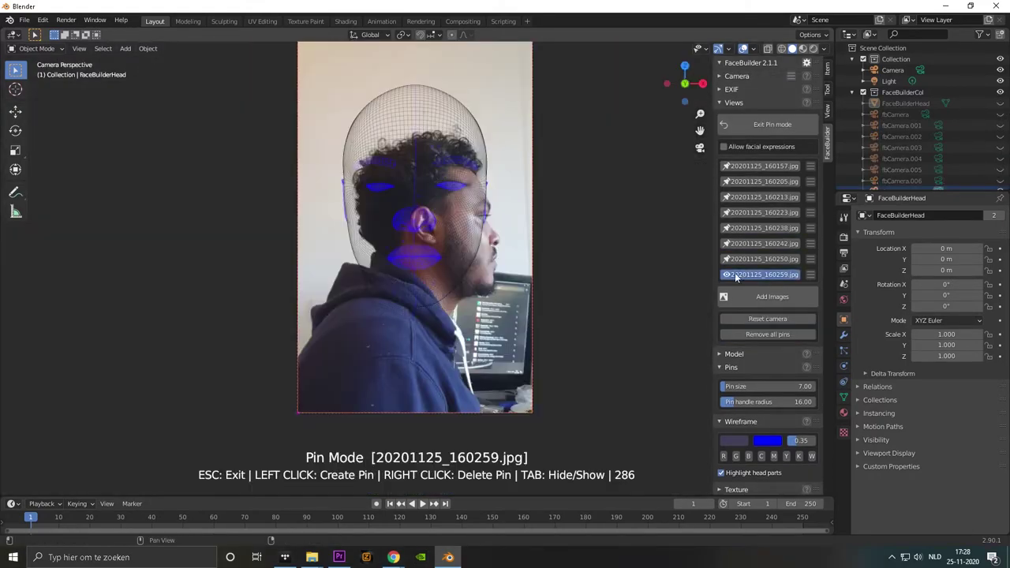
pyautogui.moveTo(394, 160); pyautogui.dragTo(426, 180)
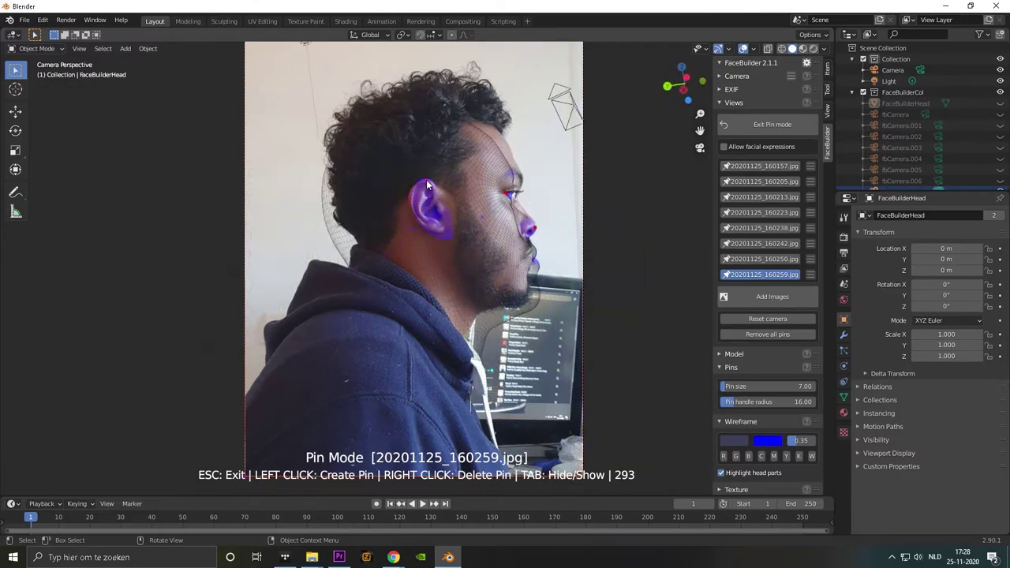
pyautogui.moveTo(441, 228); pyautogui.dragTo(444, 232)
pyautogui.moveTo(501, 192); pyautogui.dragTo(506, 192)
pyautogui.hotkey('alt', 'Tab')
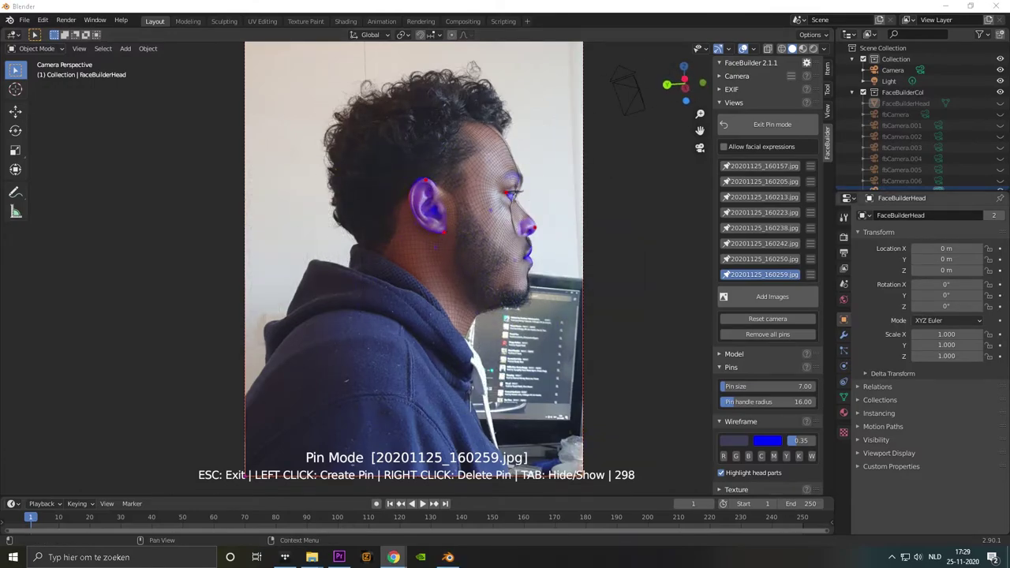
# Pin the forehead and eyebrow of the mesh to match photo 20201125_160259.jpg
pyautogui.scroll(3, 522, 231)
pyautogui.keyDown('shift'); pyautogui.moveTo(522, 232); pyautogui.dragTo(455, 295, button='middle'); pyautogui.keyUp('shift')
pyautogui.moveTo(542, 78); pyautogui.dragTo(536, 73)
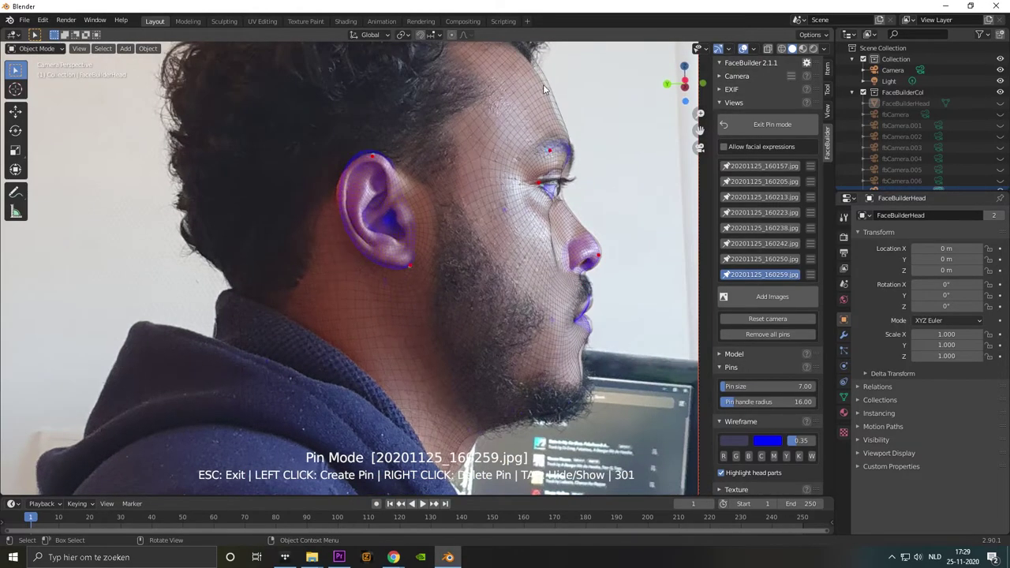
pyautogui.click(550, 151)
pyautogui.click(572, 153)
pyautogui.moveTo(572, 154); pyautogui.dragTo(564, 153)
# Pin the nose bridge, mouth corner and upper lip on photo 20201125_160259.jpg
pyautogui.moveTo(563, 207); pyautogui.dragTo(566, 206)
pyautogui.click(575, 317)
pyautogui.moveTo(587, 324); pyautogui.dragTo(594, 304)
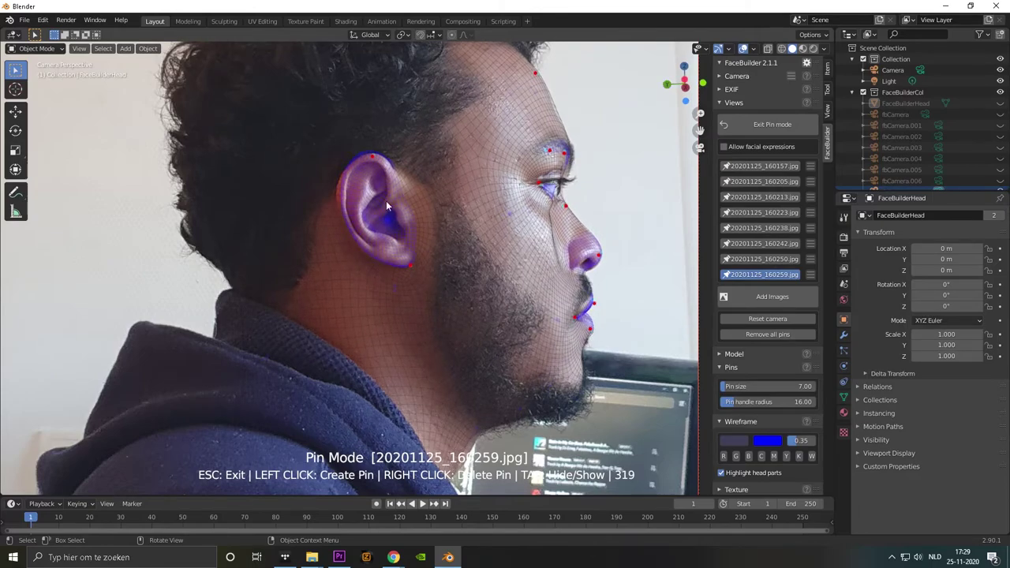
# Fine-tune the nose bridge, eyebrow and forehead pins to follow the profile in photo 20201125_160259.jpg
pyautogui.moveTo(562, 216); pyautogui.dragTo(565, 214)
pyautogui.moveTo(565, 154); pyautogui.dragTo(574, 165)
pyautogui.moveTo(536, 73); pyautogui.dragTo(531, 75)
# Try shifting the nose bridge pin on photo 20201125_160259.jpg and undo the last edits
pyautogui.scroll(4, 530, 77)
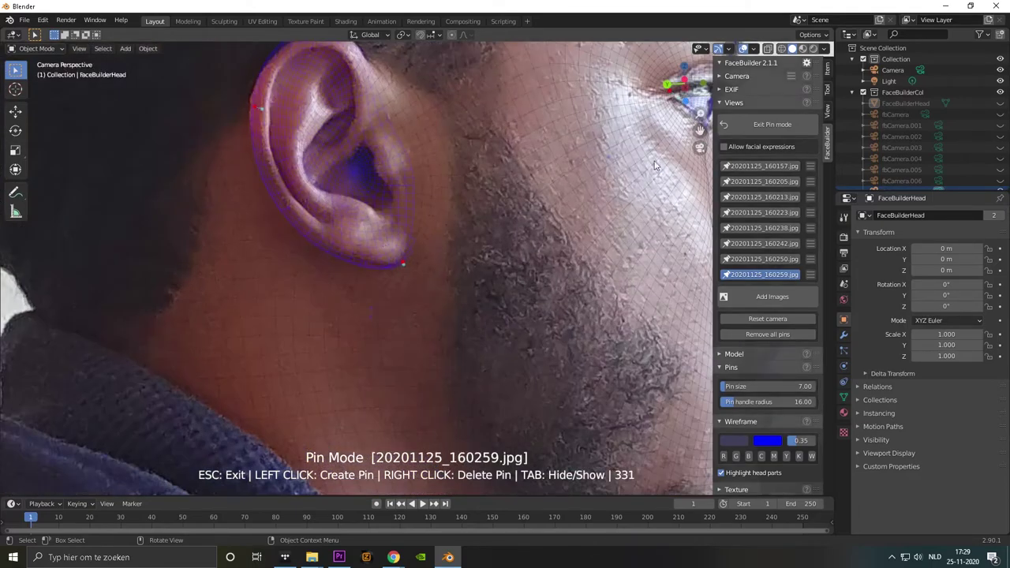
pyautogui.keyDown('shift'); pyautogui.moveTo(544, 83); pyautogui.dragTo(363, 271, button='middle'); pyautogui.keyUp('shift')
pyautogui.moveTo(542, 343); pyautogui.dragTo(545, 322)
pyautogui.scroll(-8, 544, 322)
pyautogui.hotkey('ctrl', 'z')
pyautogui.hotkey('ctrl', 'z')
pyautogui.hotkey('ctrl', 'z')
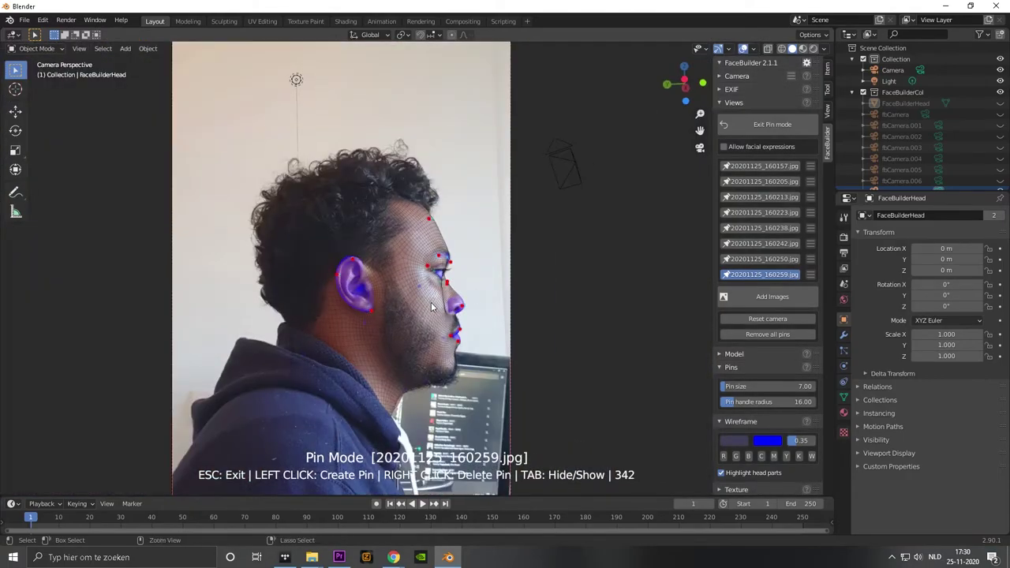
# Return to front photo 20201125_160157.jpg and refine the pins at one mouth corner, the upper lip and a nostril
pyautogui.click(761, 166)
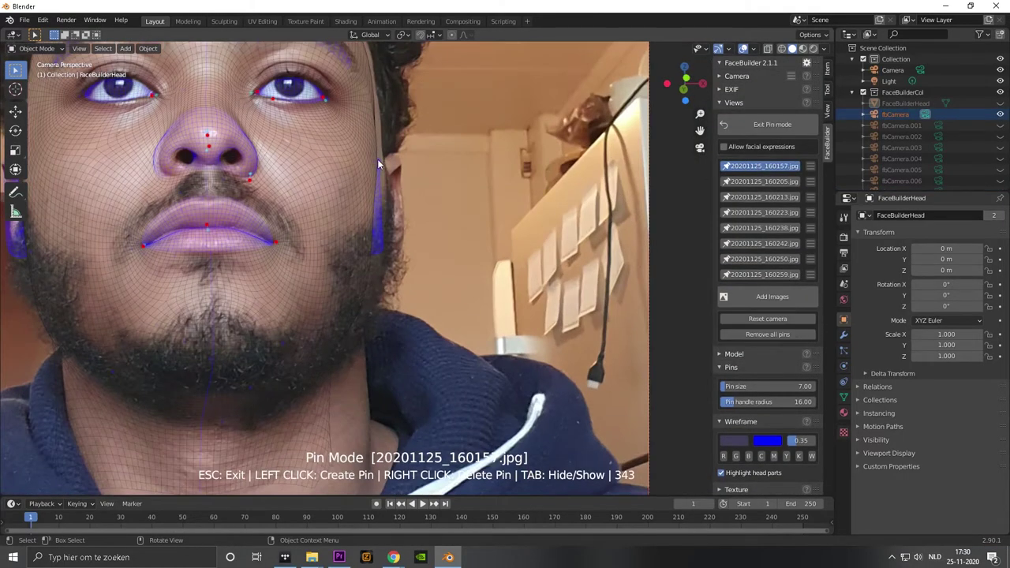
pyautogui.moveTo(377, 161); pyautogui.dragTo(368, 153)
pyautogui.hotkey('ctrl', 'z')
pyautogui.moveTo(276, 242); pyautogui.dragTo(280, 240)
pyautogui.moveTo(207, 225); pyautogui.dragTo(206, 219)
pyautogui.moveTo(161, 165); pyautogui.dragTo(175, 175)
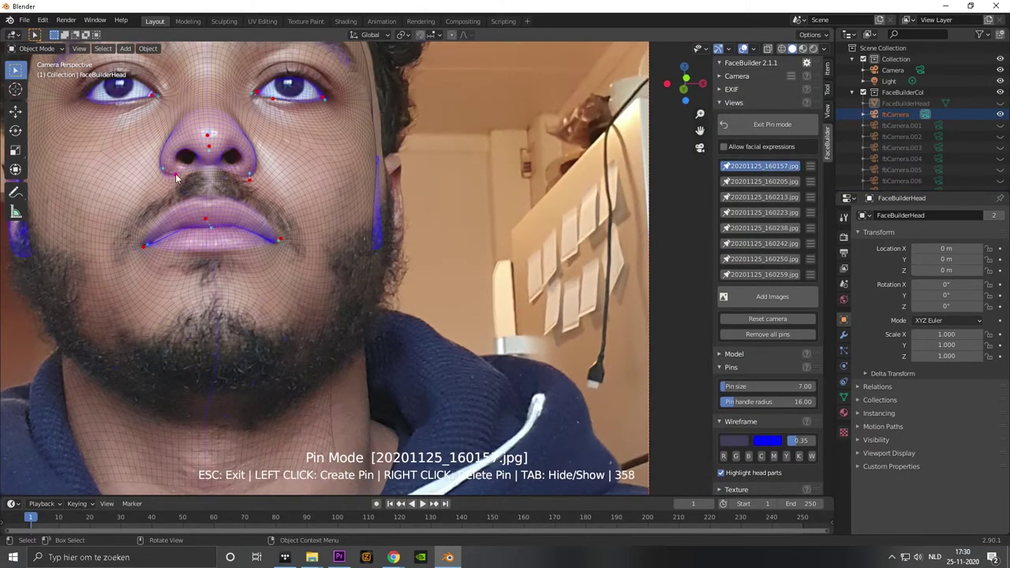
# Adjust the eye corner and lower eyelid pins and pin the face edge beside the eye on the front photo
pyautogui.moveTo(323, 97); pyautogui.dragTo(325, 96)
pyautogui.moveTo(152, 96); pyautogui.dragTo(158, 95)
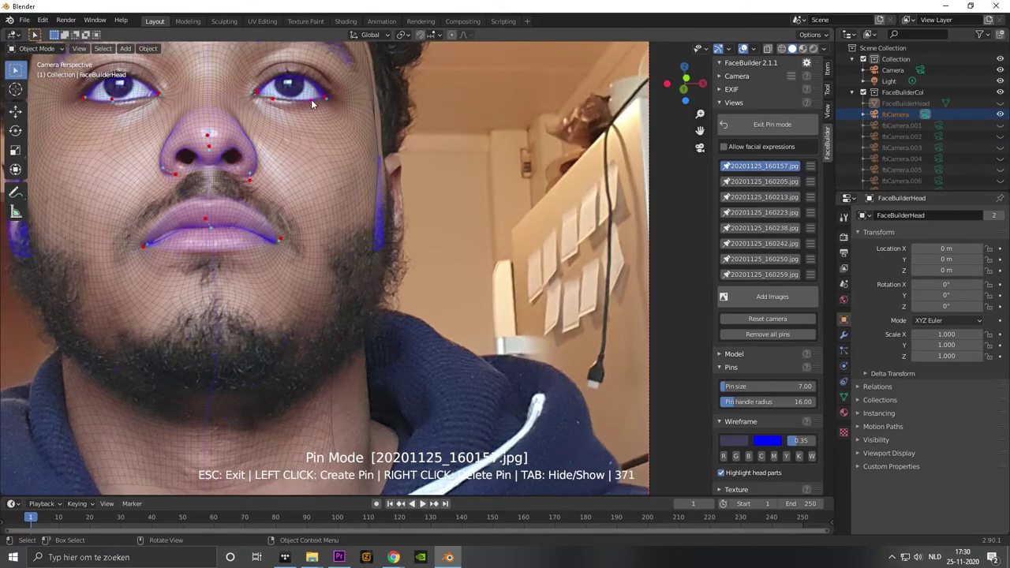
pyautogui.moveTo(312, 100); pyautogui.dragTo(314, 102)
pyautogui.moveTo(372, 123); pyautogui.dragTo(375, 123)
# Pin the top of one ear and a nostril on the front photo
pyautogui.scroll(-1, 259, 196)
pyautogui.scroll(2, 174, 217)
pyautogui.moveTo(87, 241); pyautogui.dragTo(83, 238)
pyautogui.scroll(-1, 189, 177)
pyautogui.moveTo(225, 152); pyautogui.dragTo(230, 156)
pyautogui.scroll(-1, 221, 109)
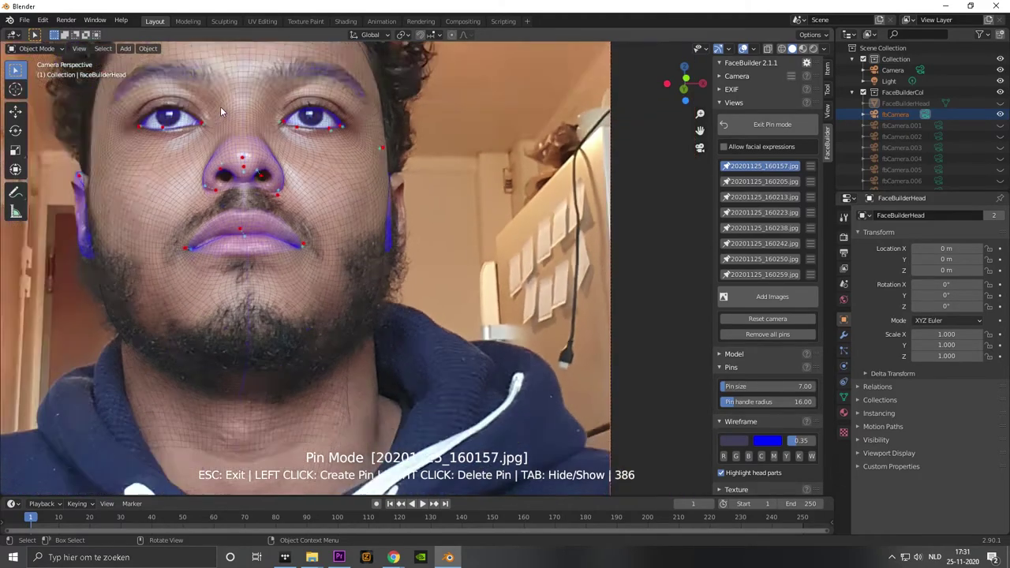
# Refine the front-photo fit with pins near one eye, at the neck edge and around the lips
pyautogui.moveTo(221, 111)
pyautogui.mouseDown(button='middle')
pyautogui.moveTo(266, 132)
pyautogui.moveTo(215, 130)
pyautogui.mouseUp(button='middle')
pyautogui.click(752, 165)
pyautogui.moveTo(192, 149); pyautogui.dragTo(195, 147)
pyautogui.moveTo(380, 332); pyautogui.dragTo(384, 331)
pyautogui.moveTo(256, 254); pyautogui.dragTo(293, 234)
pyautogui.moveTo(339, 251); pyautogui.dragTo(334, 253)
# Pin the ear, cheek and nose area of the mesh on front photo 20201125_160157.jpg
pyautogui.moveTo(405, 243); pyautogui.dragTo(410, 242)
pyautogui.moveTo(378, 206); pyautogui.dragTo(372, 208)
pyautogui.moveTo(208, 105); pyautogui.dragTo(195, 88)
pyautogui.moveTo(204, 148); pyautogui.dragTo(210, 156)
pyautogui.scroll(4, 305, 256)
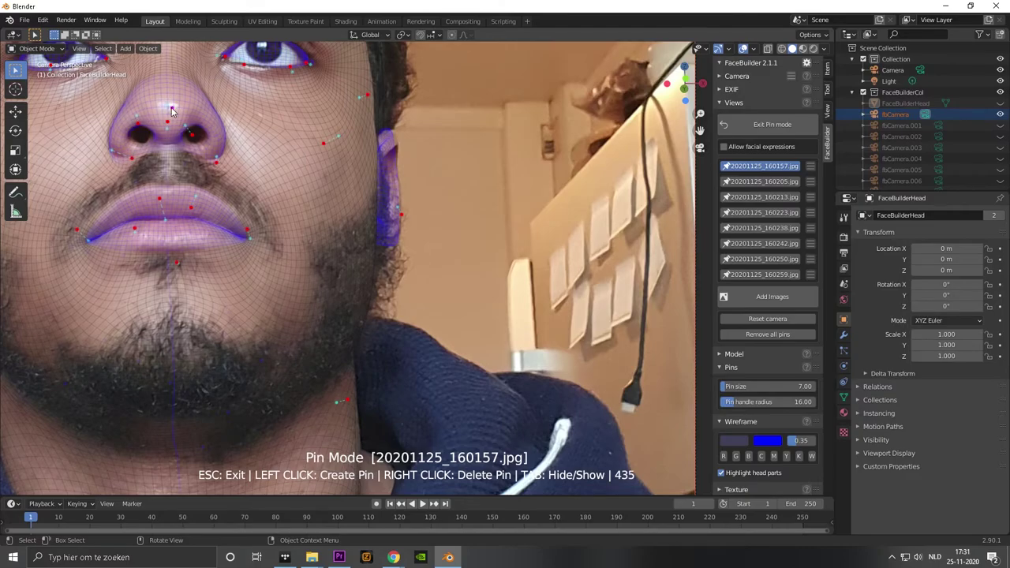
# Return to photo 20201125_160205.jpg and refine the pins on the nose tip, nostril, lips and nose bridge
pyautogui.click(760, 182)
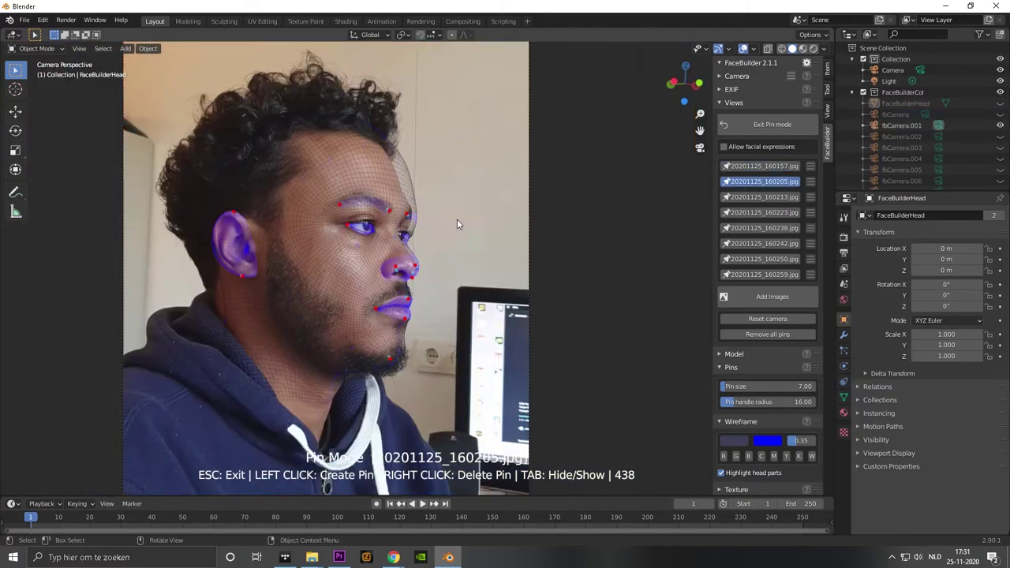
pyautogui.scroll(3, 457, 224)
pyautogui.moveTo(416, 269); pyautogui.dragTo(410, 270)
pyautogui.moveTo(404, 286); pyautogui.dragTo(372, 271)
pyautogui.moveTo(404, 341); pyautogui.dragTo(390, 378)
pyautogui.moveTo(409, 270); pyautogui.dragTo(405, 278)
pyautogui.moveTo(389, 231); pyautogui.dragTo(386, 232)
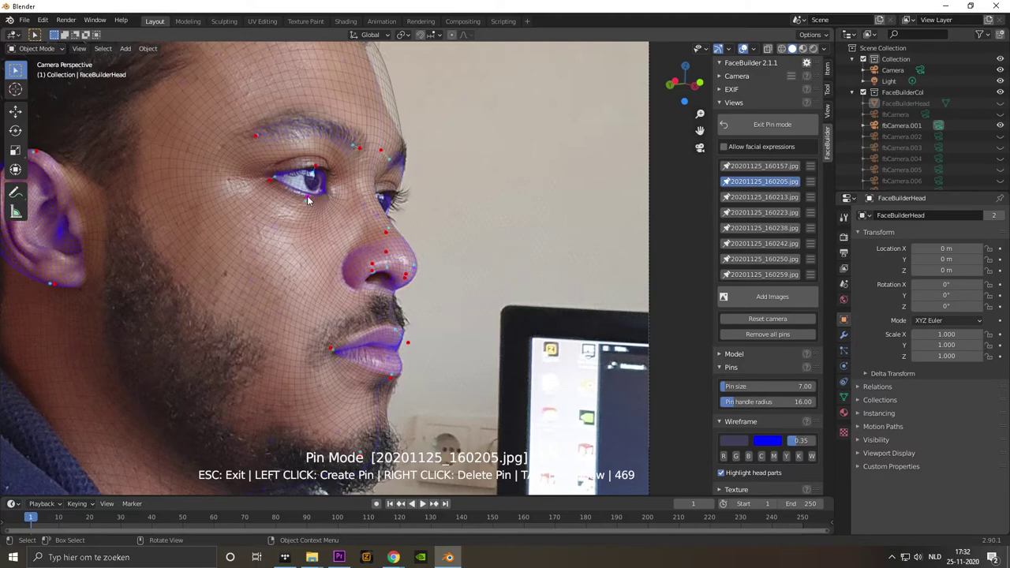
# Adjust the lower eyelid and ear top, and pin the back of the neck on photo 20201125_160205.jpg
pyautogui.moveTo(307, 196); pyautogui.dragTo(306, 201)
pyautogui.scroll(-1, 304, 199)
pyautogui.moveTo(100, 171); pyautogui.dragTo(103, 166)
pyautogui.moveTo(92, 345); pyautogui.dragTo(88, 342)
# Pin the throat, forehead and far eyebrow of the mesh to match photo 20201125_160205.jpg
pyautogui.scroll(-4, 87, 342)
pyautogui.moveTo(350, 368); pyautogui.dragTo(353, 369)
pyautogui.scroll(3, 371, 198)
pyautogui.moveTo(383, 133)
pyautogui.mouseDown()
pyautogui.moveTo(388, 124)
pyautogui.moveTo(371, 134)
pyautogui.mouseUp()
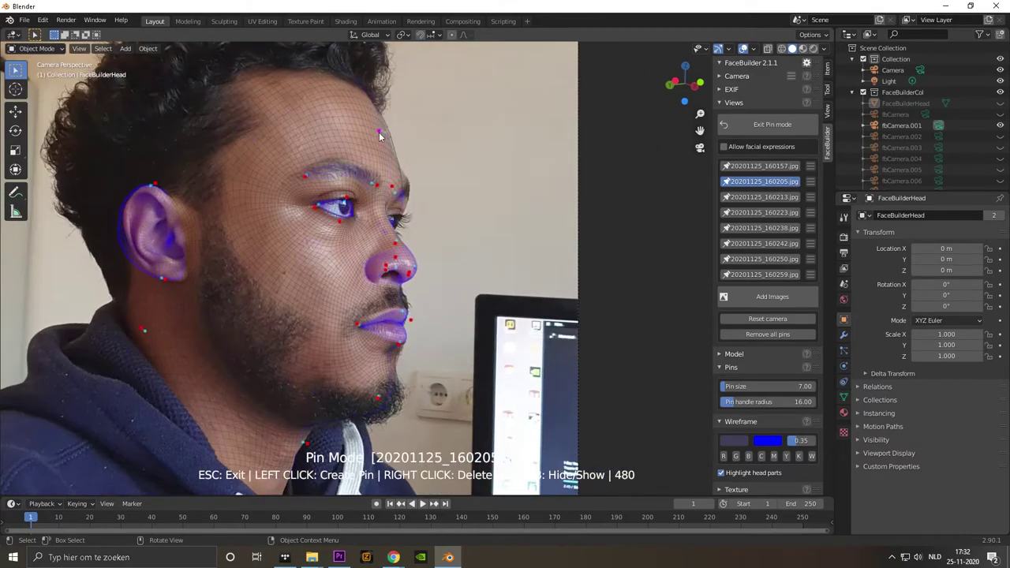
pyautogui.moveTo(408, 186); pyautogui.dragTo(416, 179)
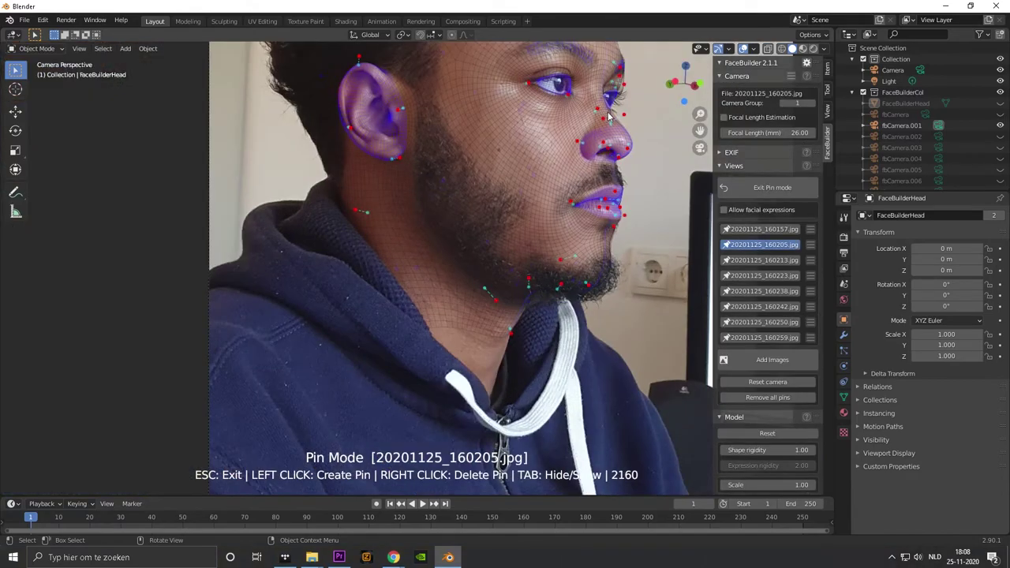
# Switch back to photo 20201125_160157.jpg and adjust one of its pins upward
pyautogui.press('Escape')
pyautogui.click(764, 229)
pyautogui.moveTo(442, 127); pyautogui.dragTo(443, 112)
pyautogui.scroll(-3, 486, 109)
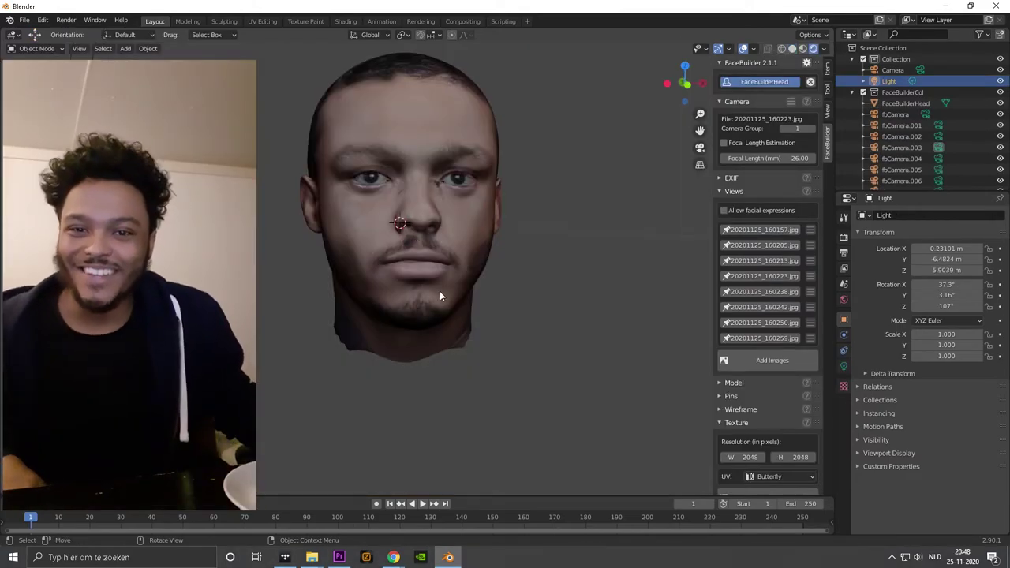
# Inspect the textured head's face from several angles, looking closely at the nose and eye area
pyautogui.moveTo(432, 286)
pyautogui.mouseDown(button='middle')
pyautogui.moveTo(413, 292)
pyautogui.moveTo(424, 296)
pyautogui.mouseUp(button='middle')
pyautogui.moveTo(415, 224); pyautogui.dragTo(428, 92, button='middle')
pyautogui.scroll(2, 451, 202)
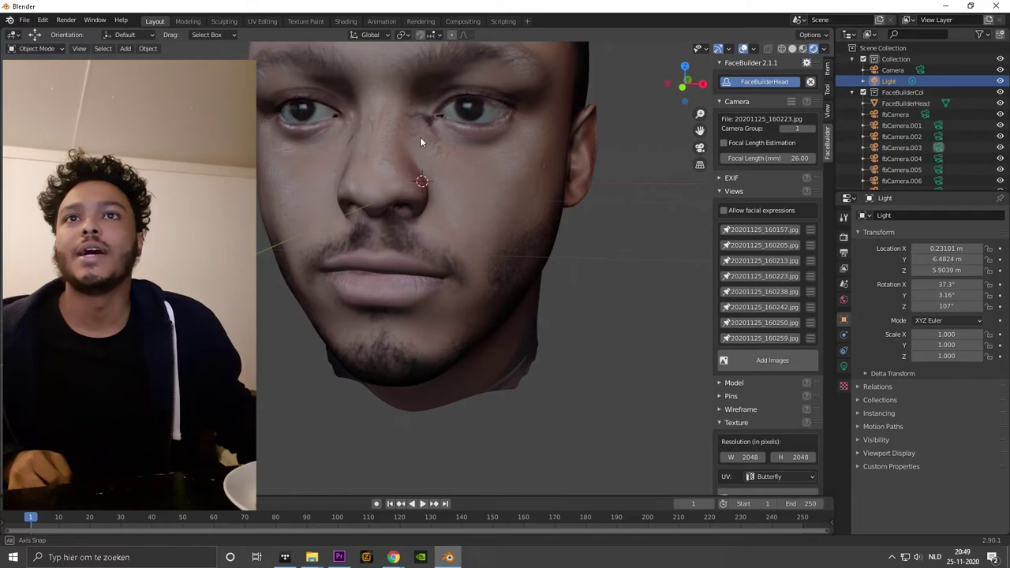
pyautogui.moveTo(420, 137); pyautogui.dragTo(409, 140, button='middle')
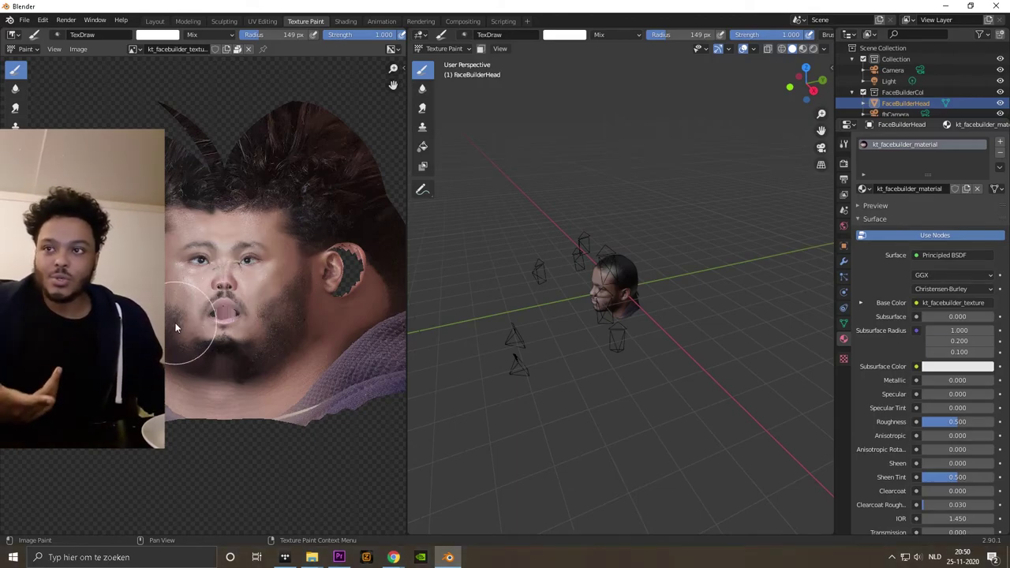
# Try to paint over the dark marks beside the inner eye on the face texture with a sampled skin colour
pyautogui.scroll(6, 182, 309)
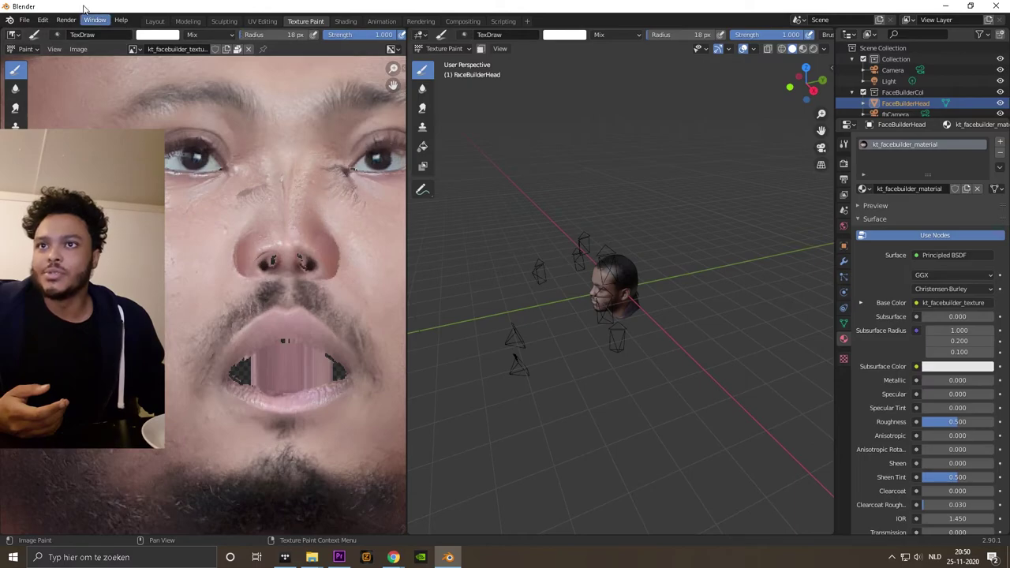
pyautogui.click(150, 37)
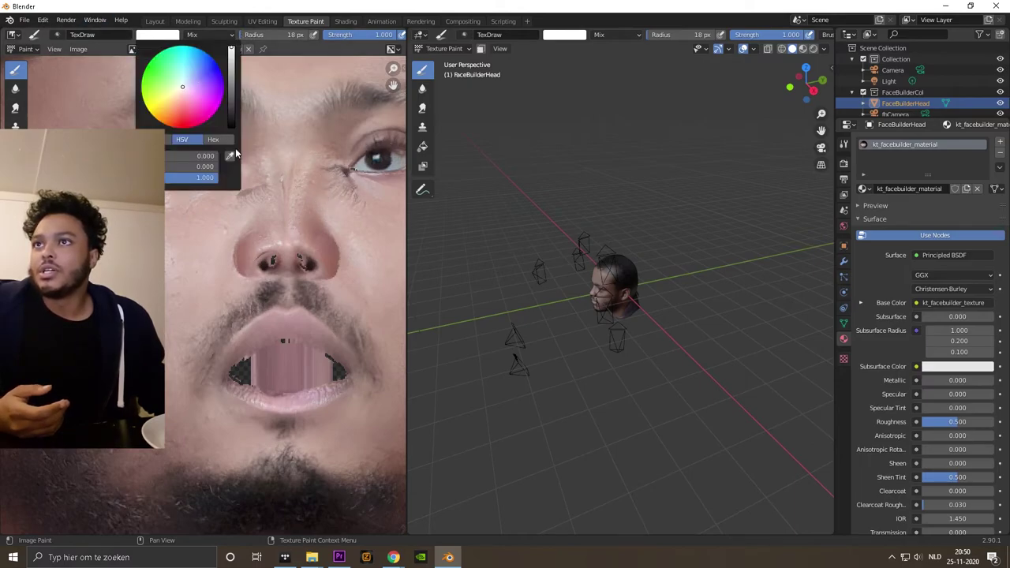
pyautogui.click(230, 156)
pyautogui.click(333, 207)
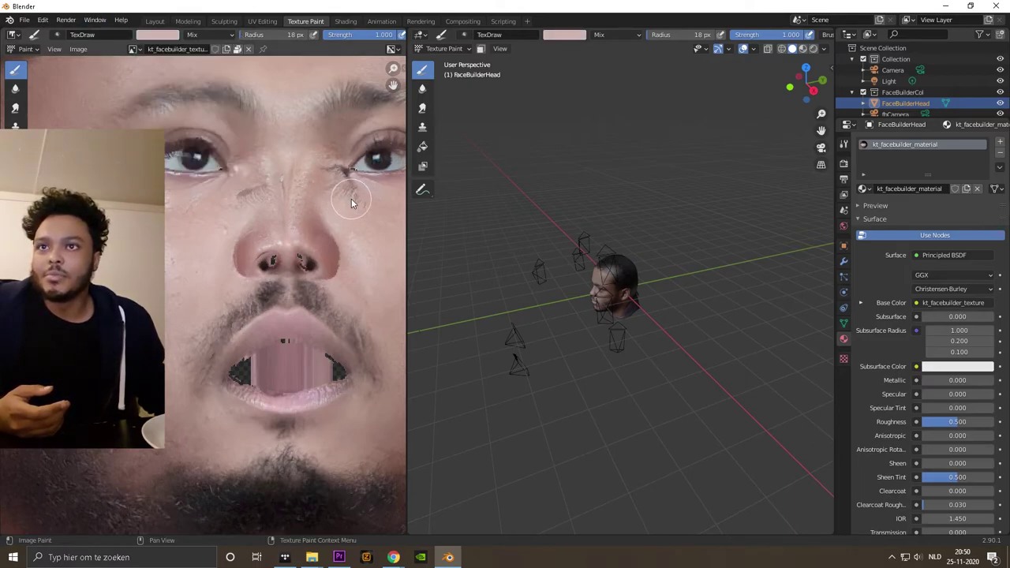
pyautogui.moveTo(353, 203); pyautogui.dragTo(353, 214)
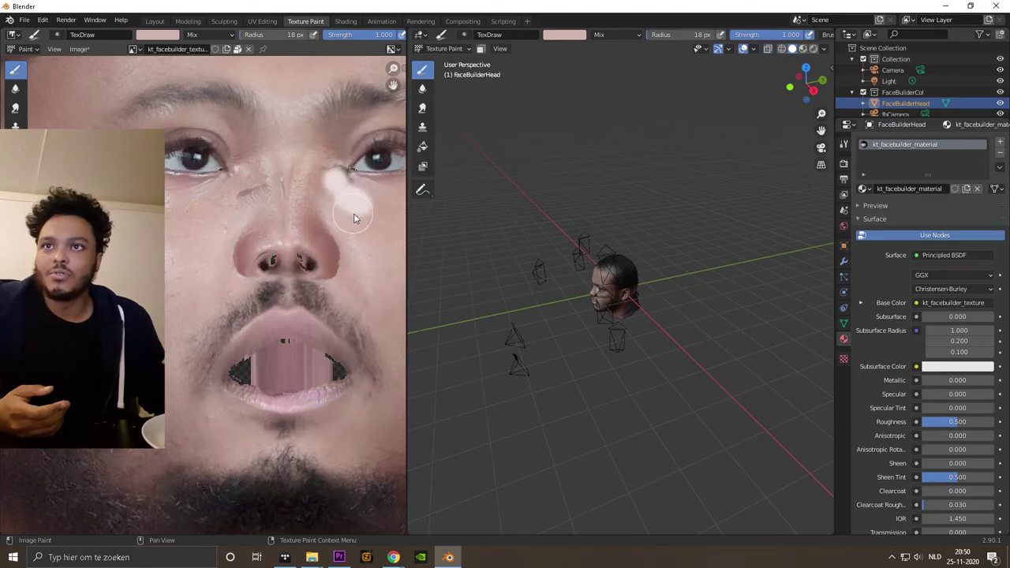
pyautogui.hotkey('ctrl', 'z')
pyautogui.hotkey('ctrl', 'z')
pyautogui.hotkey('ctrl', 'z')
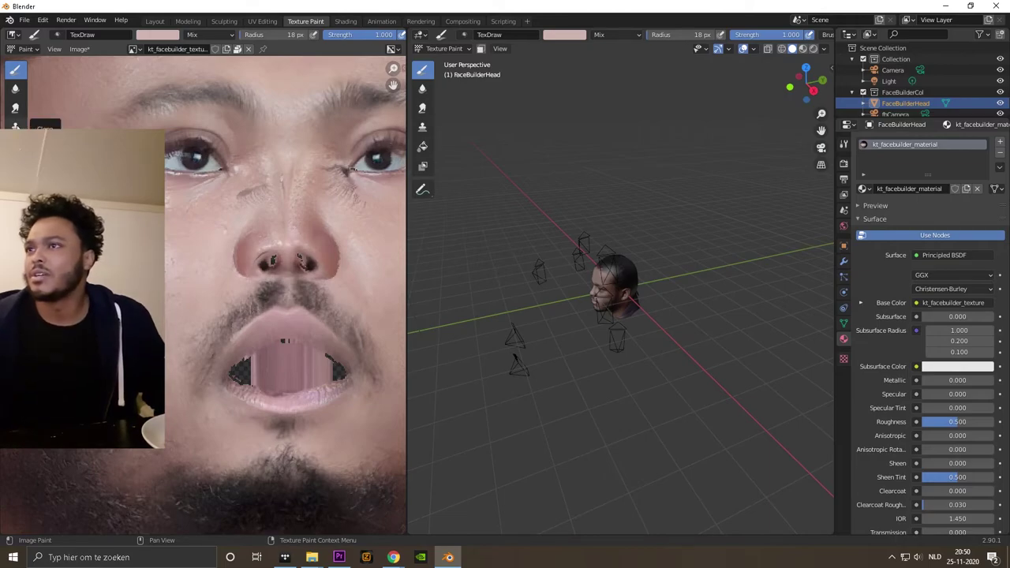
# Try to smear away the dark marks beside the nose and inner eyes on the face texture
pyautogui.click(15, 127)
pyautogui.hotkey('ctrl', 'z')
pyautogui.hotkey('ctrl', 'z')
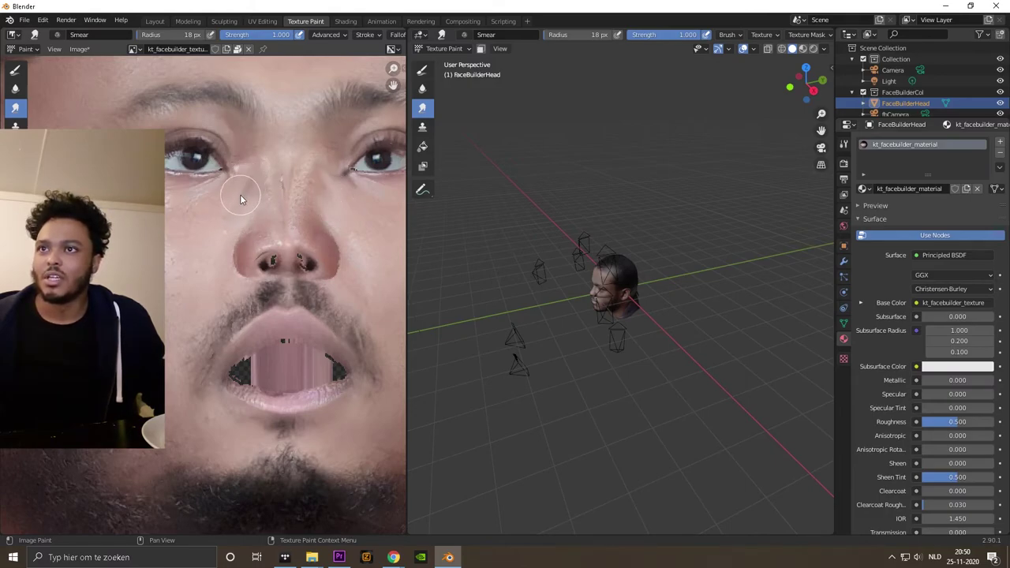
pyautogui.moveTo(552, 297); pyautogui.dragTo(614, 300, button='middle')
pyautogui.scroll(6, 617, 306)
pyautogui.scroll(4, 643, 311)
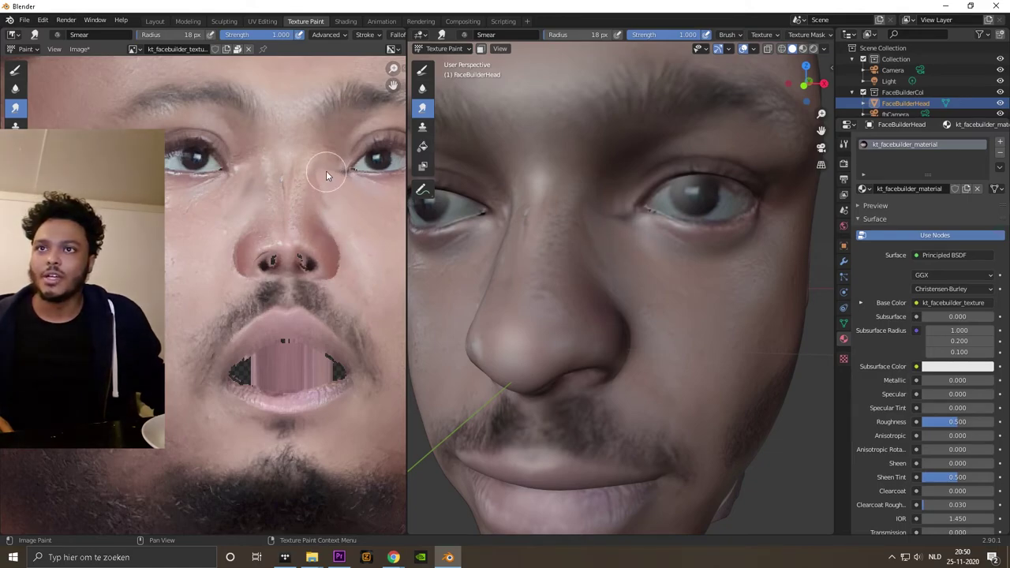
pyautogui.moveTo(328, 175)
pyautogui.mouseDown()
pyautogui.moveTo(339, 150)
pyautogui.moveTo(339, 195)
pyautogui.mouseUp()
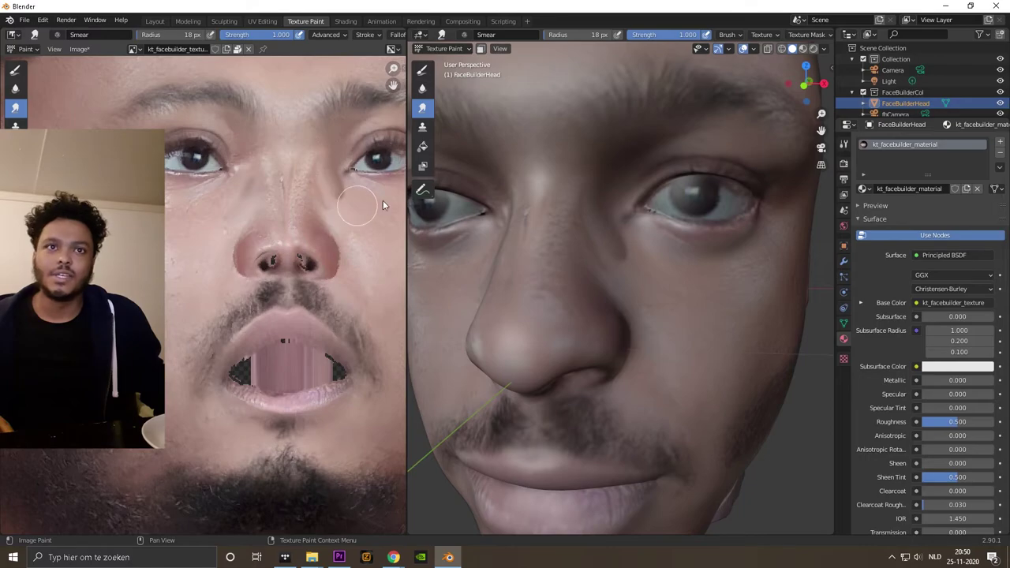
# Check the smeared area on the 3D head and undo the smear strokes
pyautogui.scroll(-6, 623, 295)
pyautogui.moveTo(622, 295); pyautogui.dragTo(600, 271, button='middle')
pyautogui.scroll(6, 645, 291)
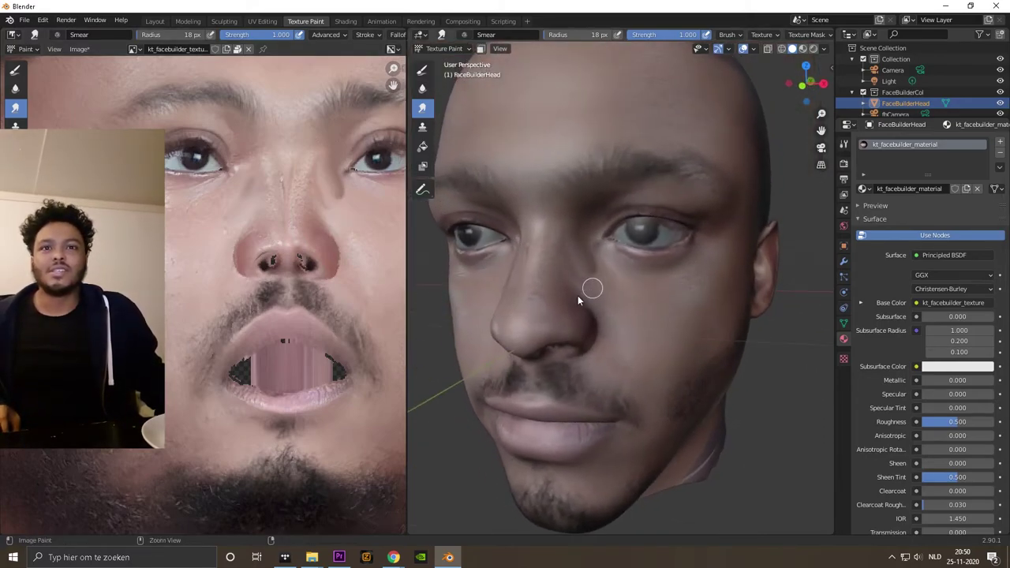
pyautogui.hotkey('ctrl', 'z')
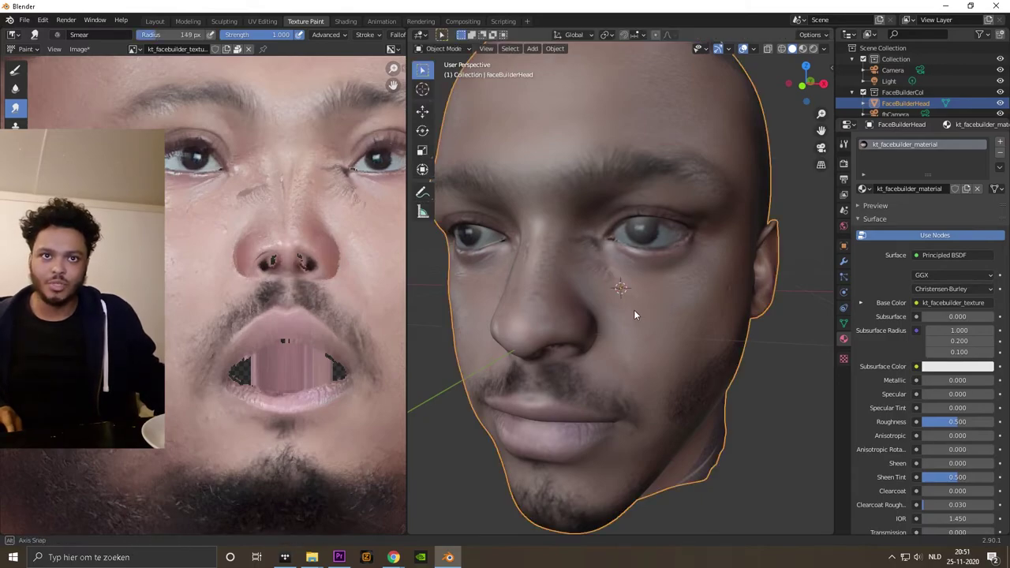
# Inspect the cheek, ear and front of the textured head for visible texture flaws
pyautogui.moveTo(635, 310); pyautogui.dragTo(596, 309, button='middle')
pyautogui.scroll(6, 597, 308)
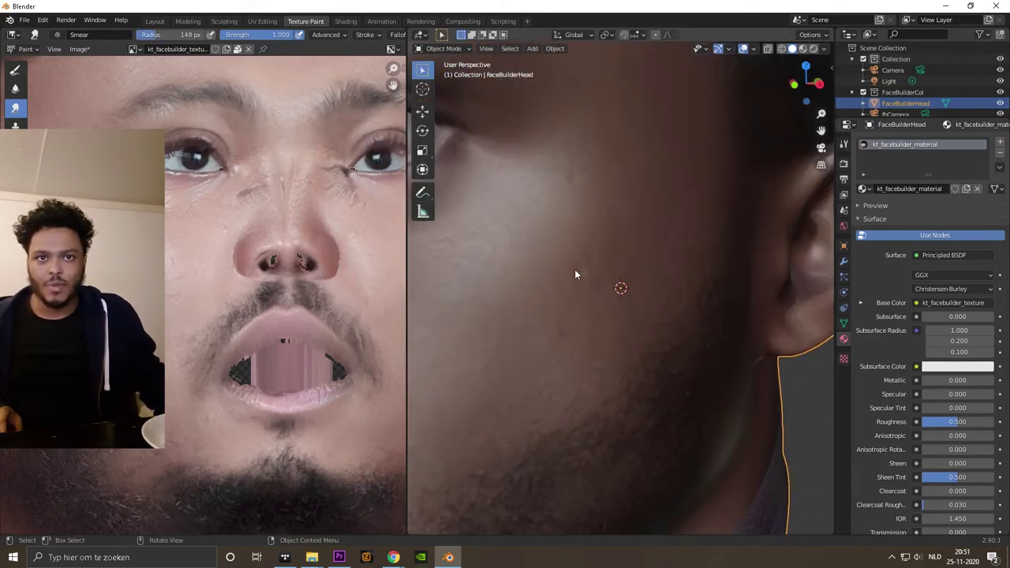
pyautogui.scroll(-3, 586, 281)
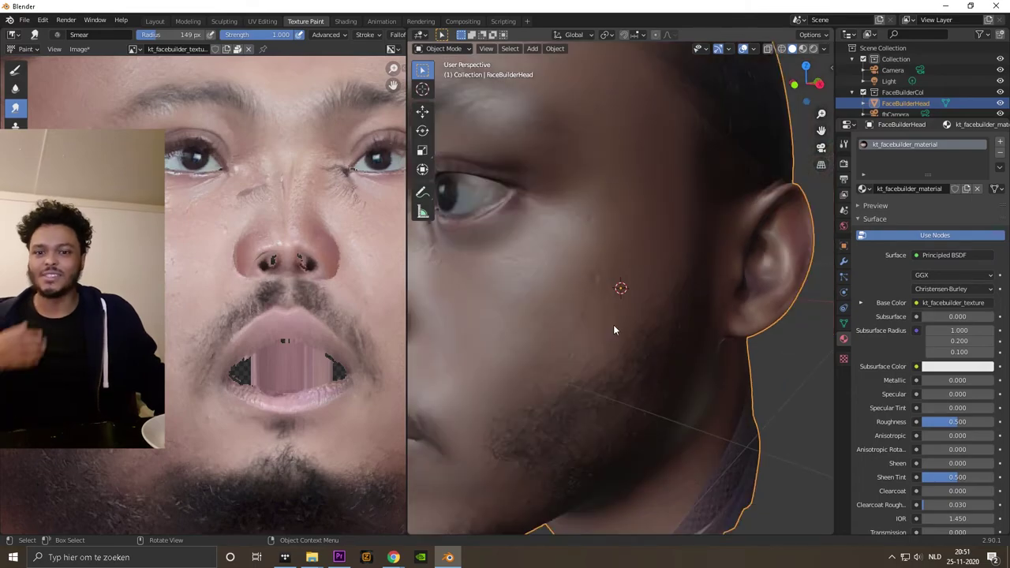
pyautogui.scroll(-5, 589, 304)
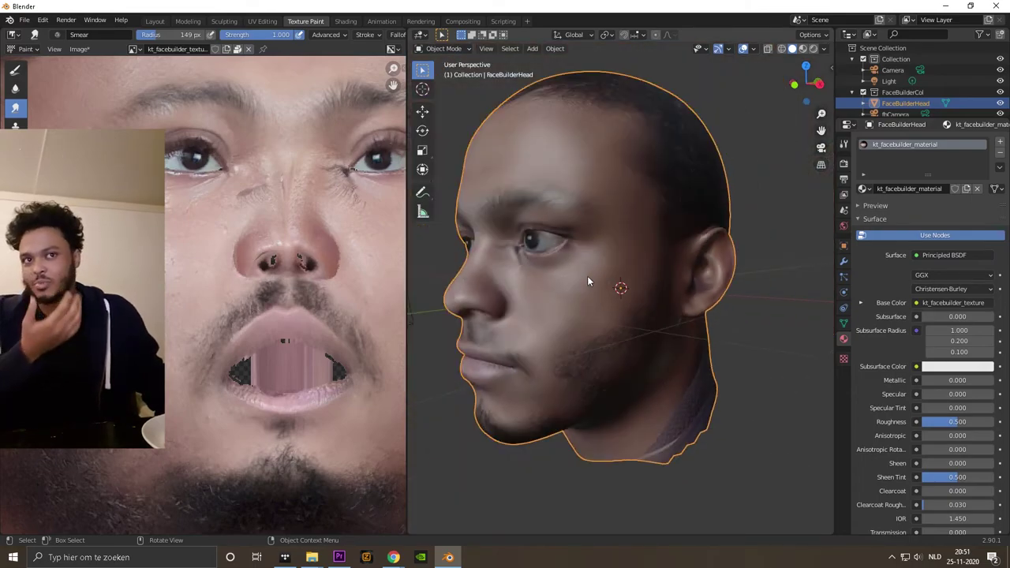
pyautogui.moveTo(587, 277); pyautogui.dragTo(636, 292, button='middle')
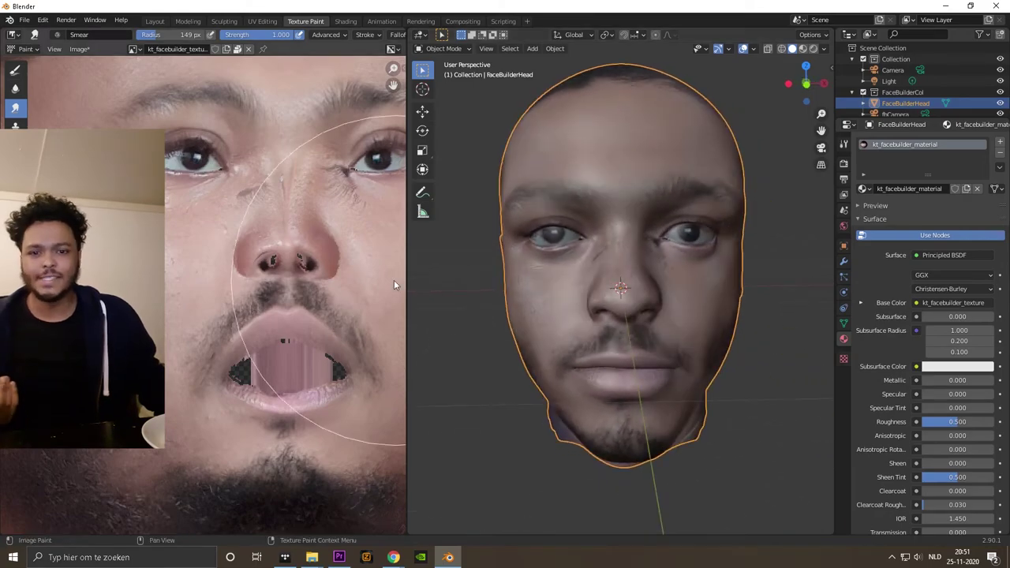
# Try to retouch the face texture with a 149 px TexDraw brush in Darken blend mode
pyautogui.scroll(-3, 289, 229)
pyautogui.moveTo(261, 271)
pyautogui.mouseDown()
pyautogui.moveTo(242, 308)
pyautogui.moveTo(353, 310)
pyautogui.moveTo(240, 289)
pyautogui.moveTo(257, 295)
pyautogui.mouseUp()
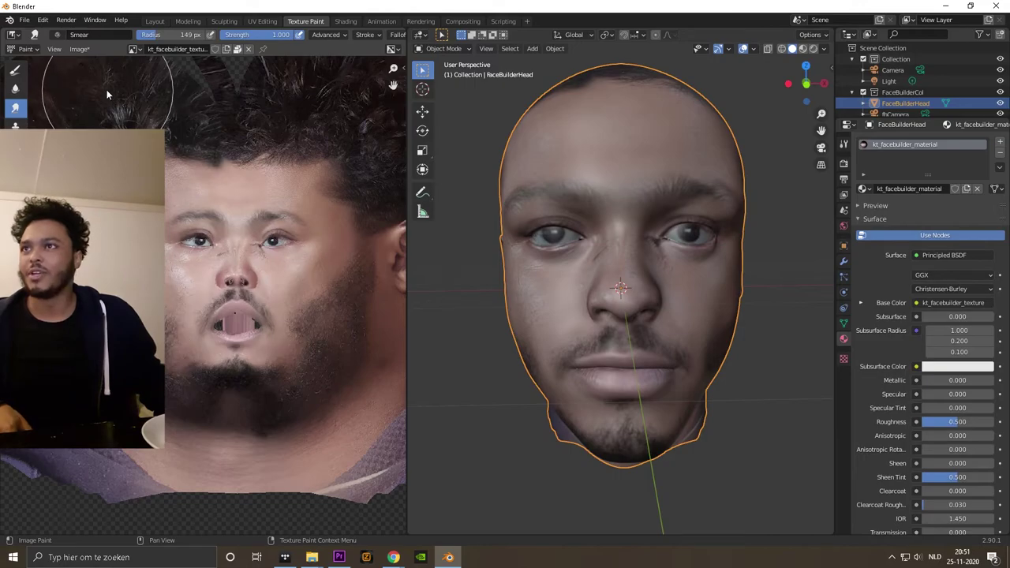
pyautogui.click(207, 35)
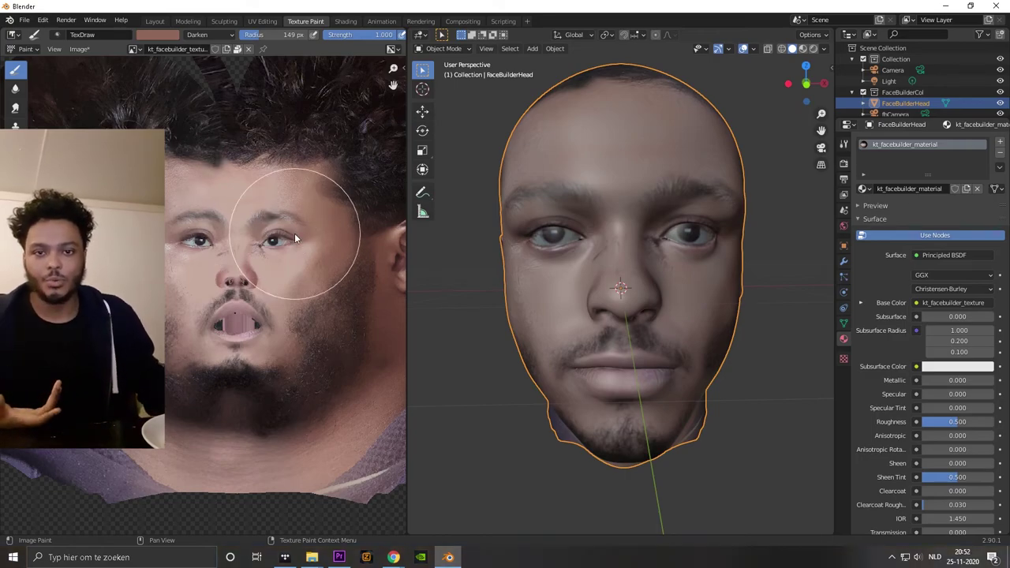
pyautogui.scroll(3, 599, 272)
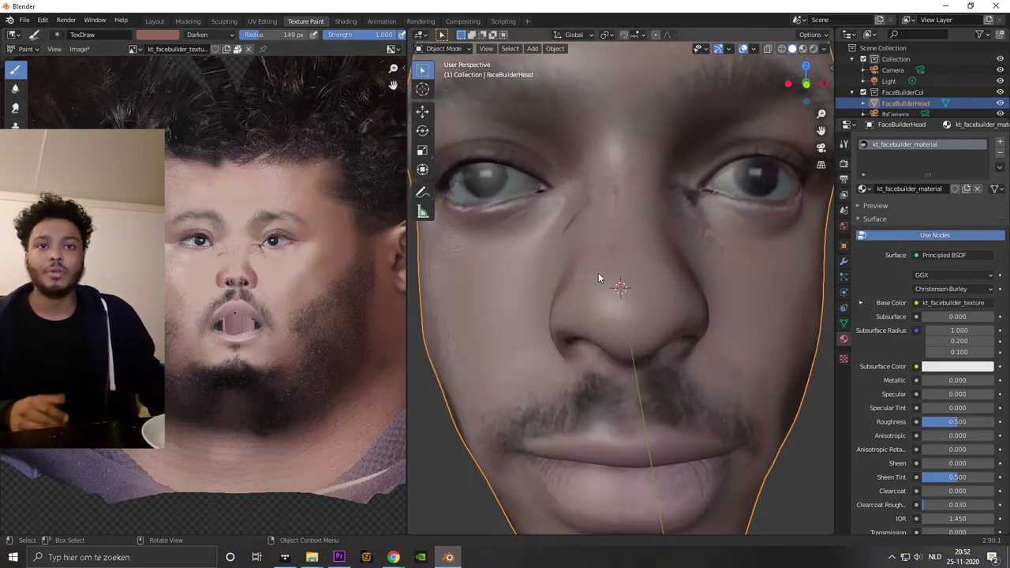
pyautogui.scroll(-5, 588, 272)
pyautogui.moveTo(588, 271); pyautogui.dragTo(584, 220, button='middle')
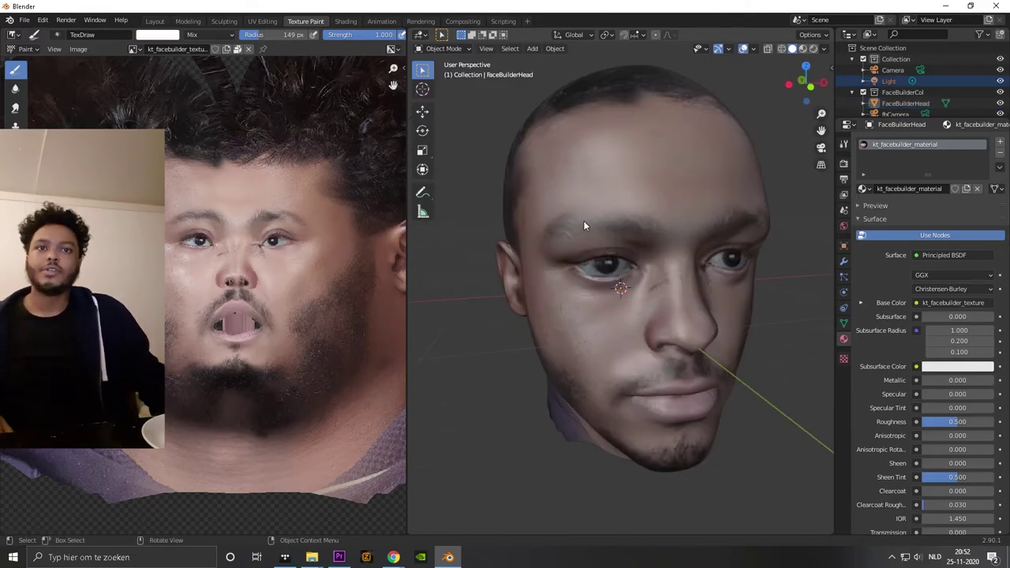
# Open the Modeling workspace and put the FaceBuilder head in Object Mode
pyautogui.scroll(-5, 520, 221)
pyautogui.click(188, 21)
pyautogui.moveTo(487, 334); pyautogui.dragTo(535, 329, button='middle')
pyautogui.scroll(7, 431, 320)
pyautogui.moveTo(333, 260); pyautogui.dragTo(353, 248, button='middle')
pyautogui.click(32, 48)
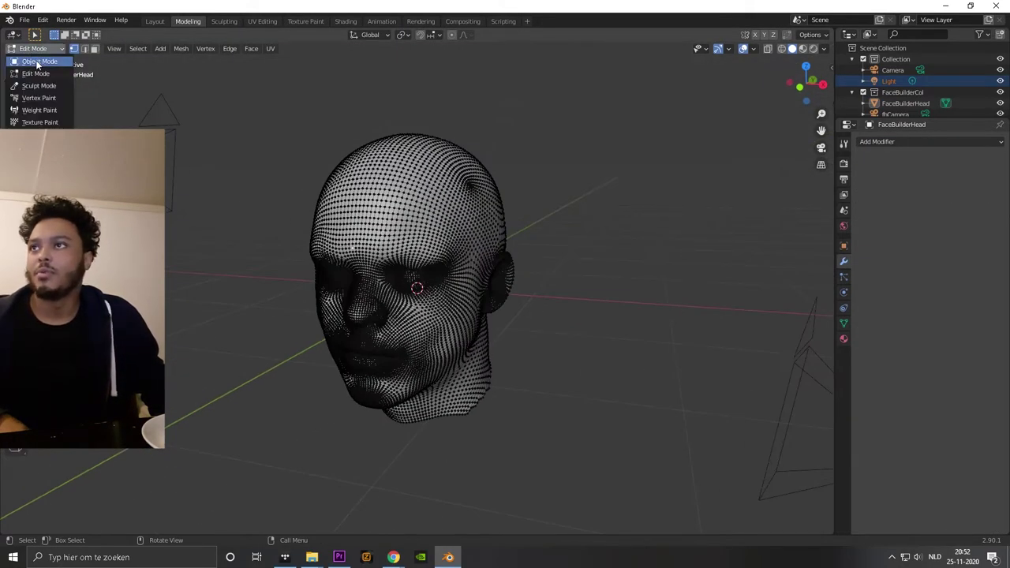
pyautogui.click(32, 58)
pyautogui.moveTo(352, 234); pyautogui.dragTo(377, 225, button='middle')
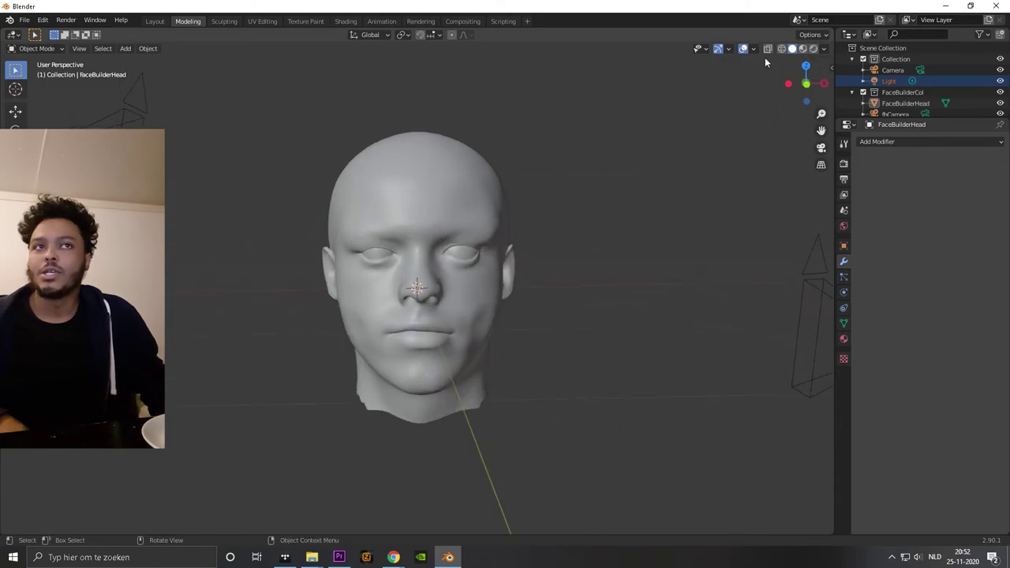
# Show the head in Material Preview shading and switch it to Weight Paint mode
pyautogui.click(802, 49)
pyautogui.moveTo(622, 206); pyautogui.dragTo(339, 170, button='middle')
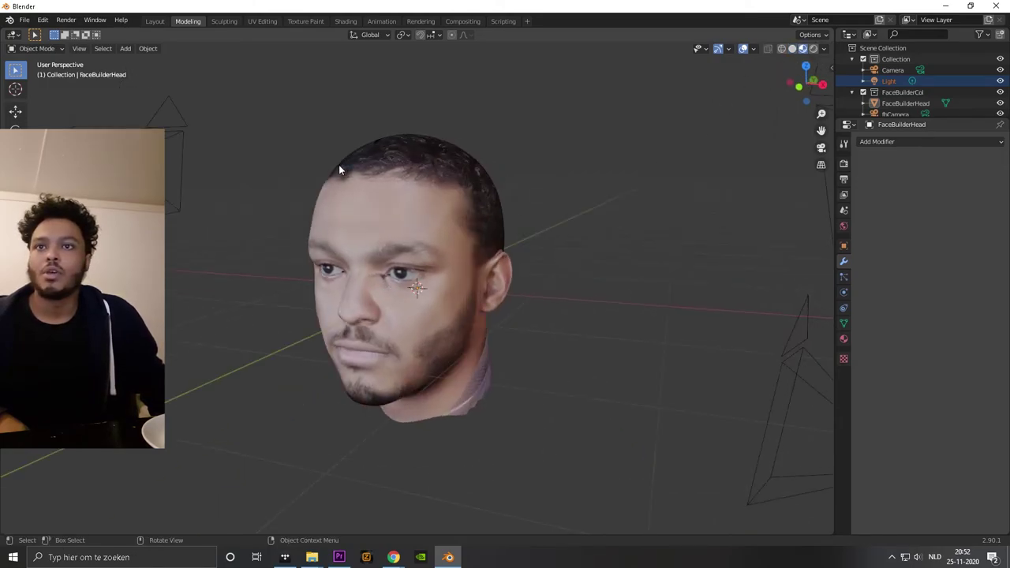
pyautogui.click(33, 48)
pyautogui.click(40, 106)
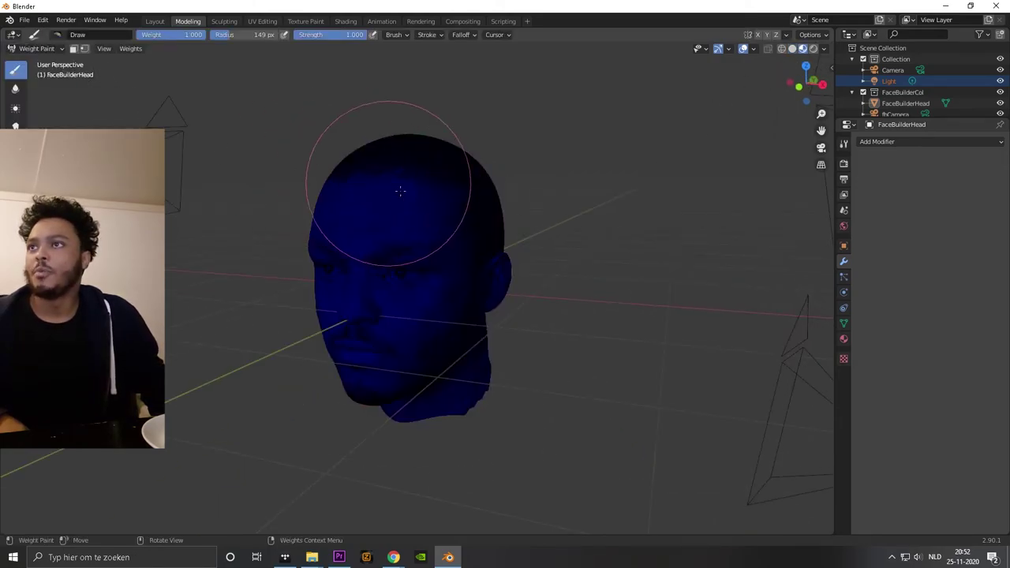
# Paint weight 1.000 along the hairline from the forehead to the left temple with a 34 px brush
pyautogui.moveTo(401, 169)
pyautogui.mouseDown(button='middle')
pyautogui.moveTo(356, 209)
pyautogui.moveTo(413, 218)
pyautogui.moveTo(395, 224)
pyautogui.mouseUp(button='middle')
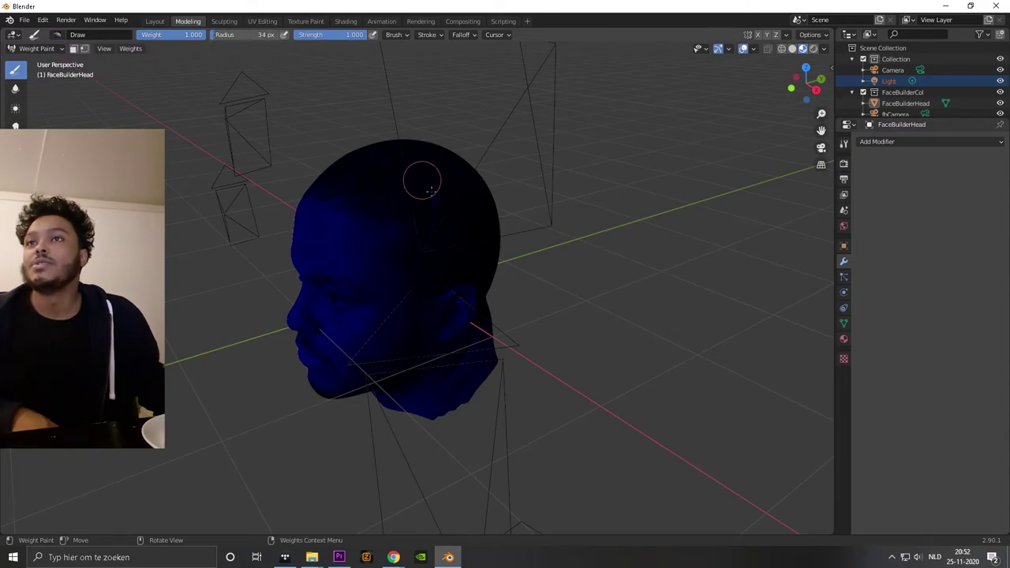
pyautogui.moveTo(430, 190); pyautogui.dragTo(370, 224, button='middle')
pyautogui.moveTo(345, 209)
pyautogui.mouseDown()
pyautogui.moveTo(380, 224)
pyautogui.moveTo(404, 267)
pyautogui.mouseUp()
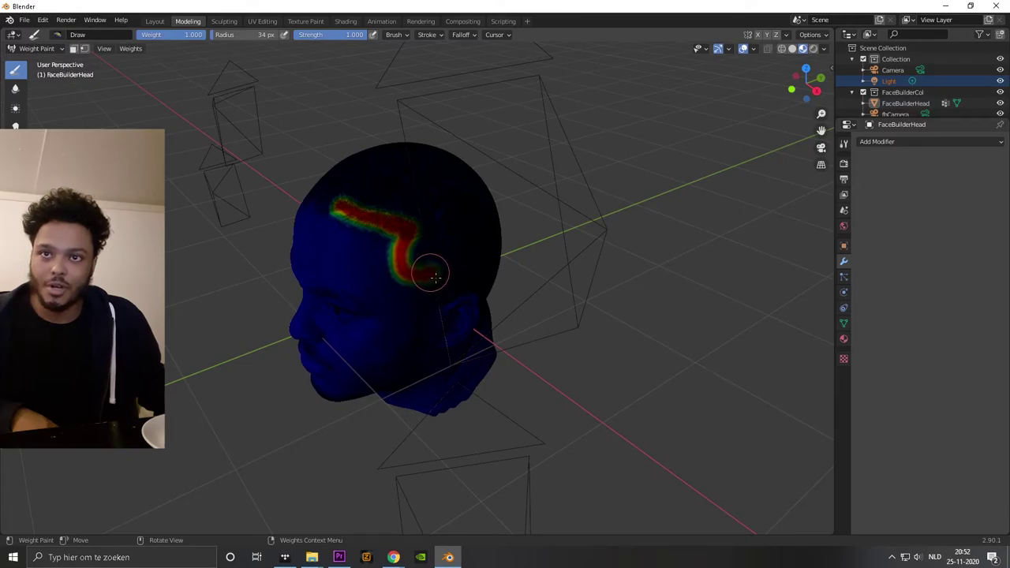
# Paint the beard outline on the head's left side, along the cheek to the chin and down the jaw
pyautogui.moveTo(427, 306); pyautogui.dragTo(425, 243, button='middle')
pyautogui.scroll(3, 424, 243)
pyautogui.moveTo(409, 191)
pyautogui.mouseDown()
pyautogui.moveTo(289, 313)
pyautogui.moveTo(291, 367)
pyautogui.moveTo(260, 379)
pyautogui.mouseUp()
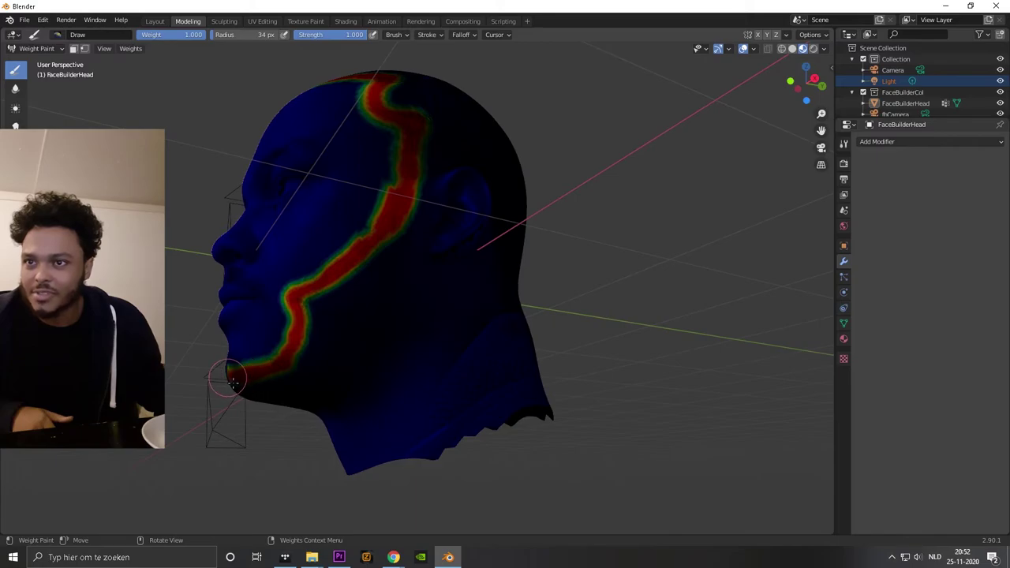
pyautogui.moveTo(414, 224)
pyautogui.mouseDown()
pyautogui.moveTo(401, 221)
pyautogui.moveTo(387, 323)
pyautogui.moveTo(367, 350)
pyautogui.mouseUp()
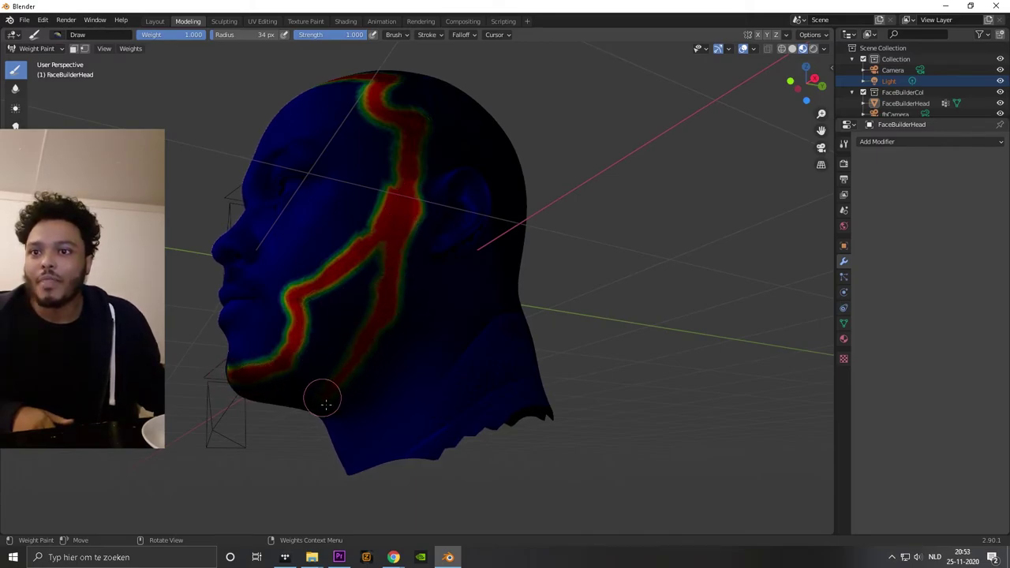
# Continue the beard outline under the chin, up the right jaw towards the ear and down the right cheek
pyautogui.moveTo(314, 416); pyautogui.dragTo(426, 286, button='middle')
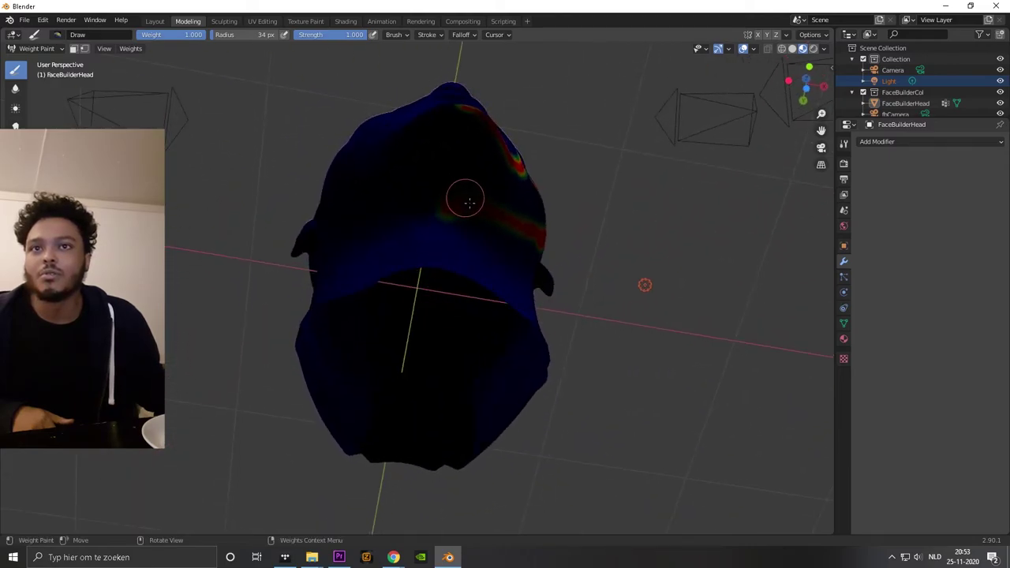
pyautogui.moveTo(369, 223); pyautogui.dragTo(465, 255, button='middle')
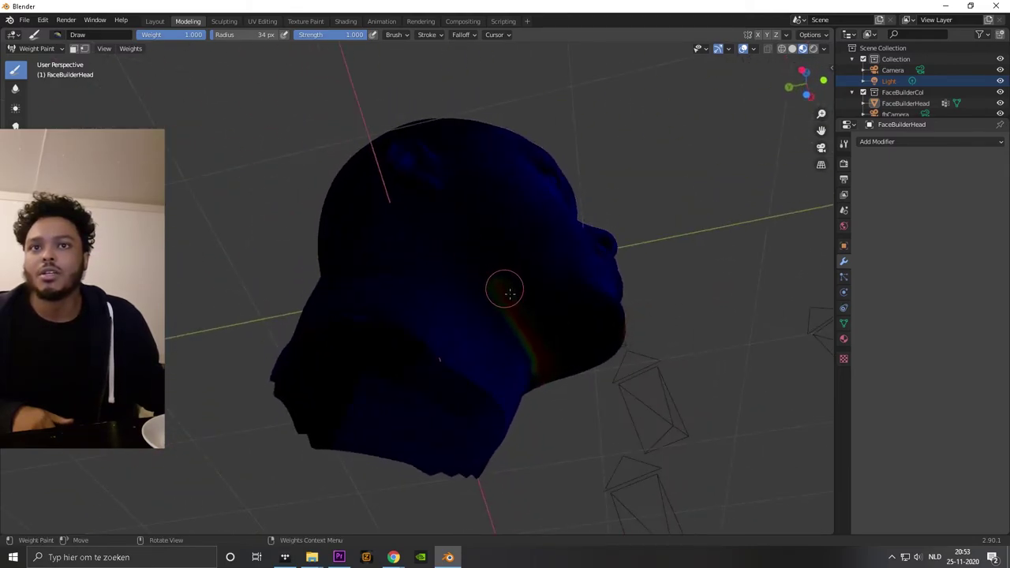
pyautogui.moveTo(466, 199); pyautogui.dragTo(477, 271, button='middle')
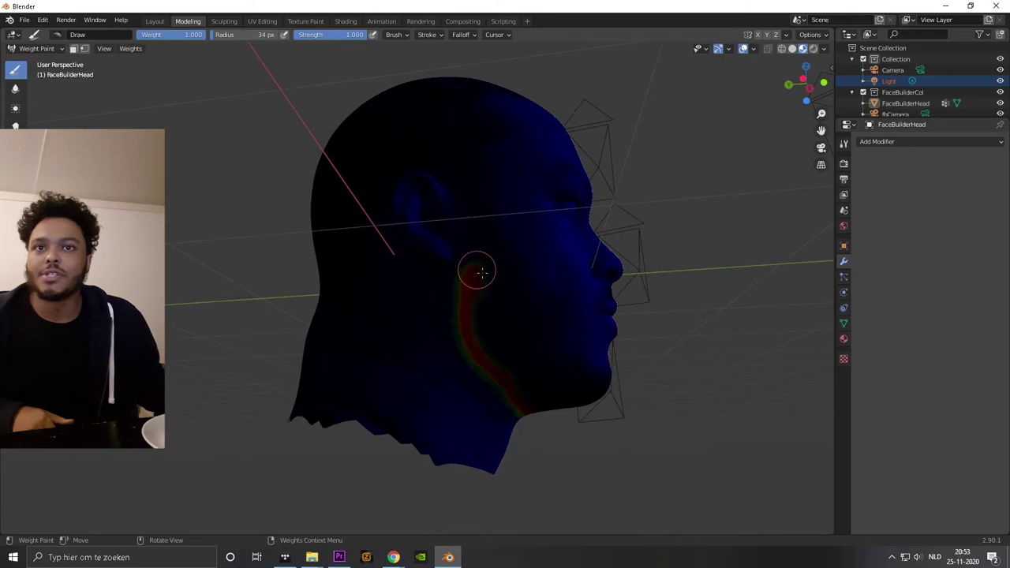
pyautogui.moveTo(482, 273); pyautogui.dragTo(490, 224)
pyautogui.moveTo(490, 224); pyautogui.dragTo(499, 264, button='middle')
pyautogui.moveTo(498, 250); pyautogui.dragTo(564, 333)
# Fill the chin beard with full weight and paint the moustache around the mouth, joining both cheek lines
pyautogui.moveTo(570, 341)
pyautogui.mouseDown(button='middle')
pyautogui.moveTo(474, 338)
pyautogui.moveTo(442, 356)
pyautogui.mouseUp(button='middle')
pyautogui.moveTo(370, 387)
pyautogui.mouseDown()
pyautogui.moveTo(395, 402)
pyautogui.moveTo(446, 398)
pyautogui.moveTo(438, 399)
pyautogui.mouseUp()
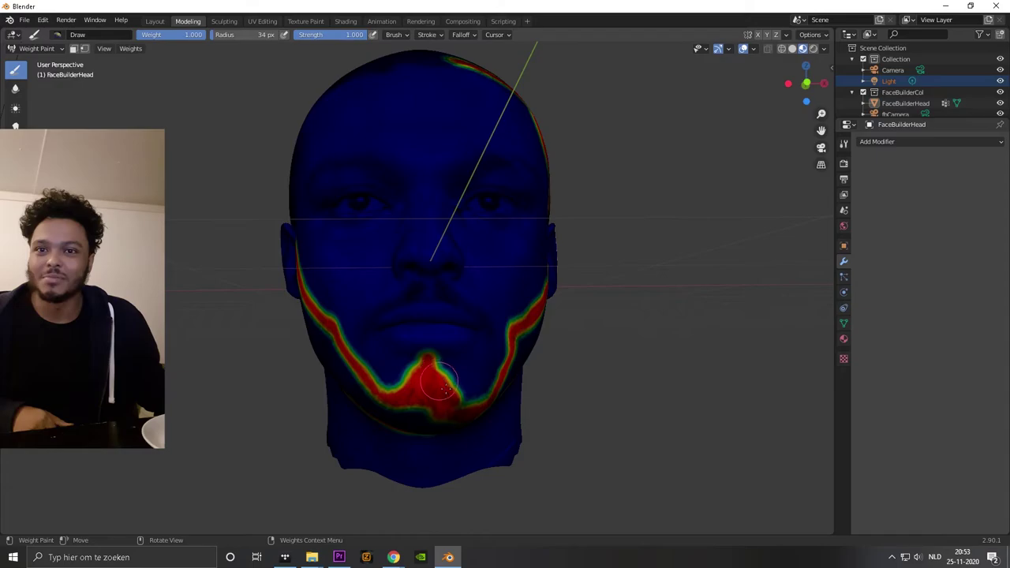
pyautogui.moveTo(484, 400); pyautogui.dragTo(361, 388)
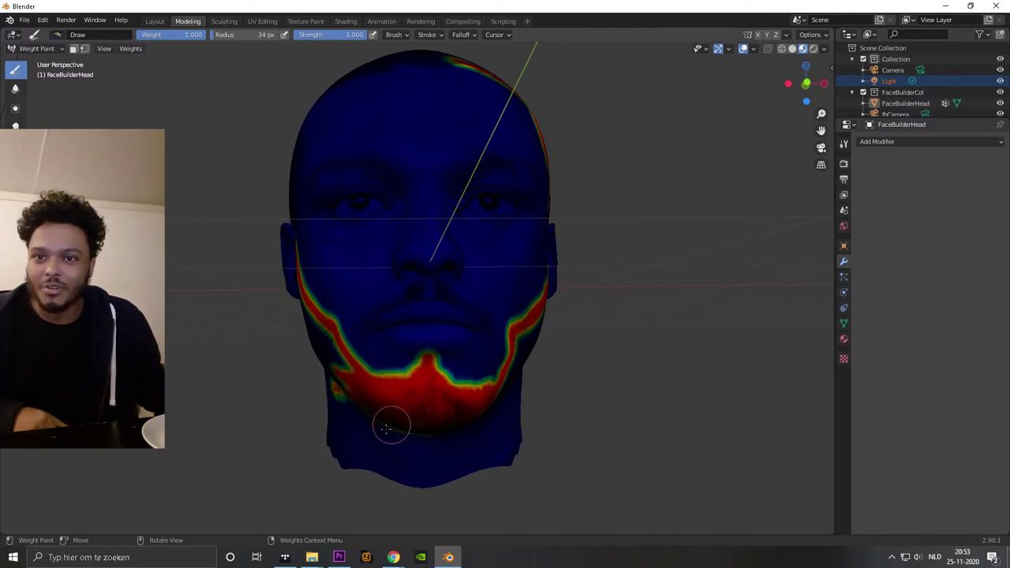
pyautogui.moveTo(353, 357); pyautogui.dragTo(363, 361)
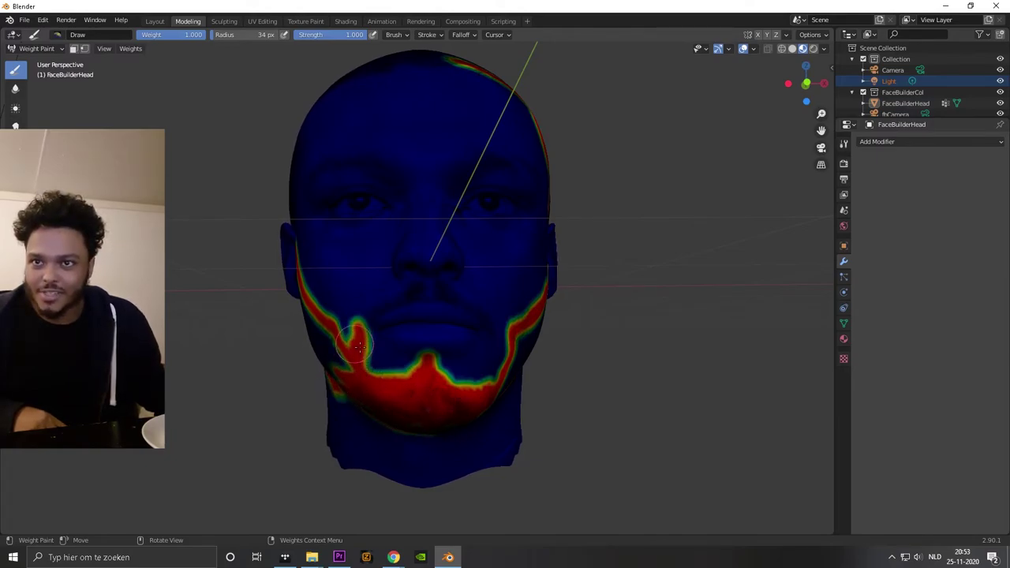
pyautogui.moveTo(360, 323)
pyautogui.mouseDown()
pyautogui.moveTo(395, 294)
pyautogui.moveTo(466, 306)
pyautogui.moveTo(518, 336)
pyautogui.mouseUp()
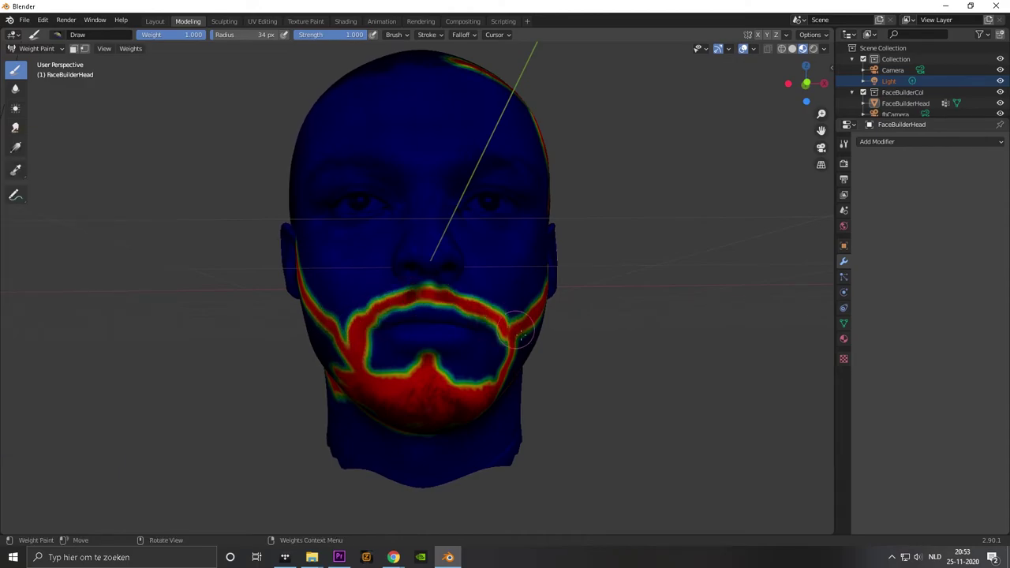
# Set the brush weight to 0 and erase the excess paint along the right jaw
pyautogui.moveTo(337, 341)
pyautogui.mouseDown(button='middle')
pyautogui.moveTo(422, 360)
pyautogui.moveTo(395, 292)
pyautogui.mouseUp(button='middle')
pyautogui.click(169, 34)
pyautogui.write('0')
pyautogui.press('Return')
pyautogui.moveTo(379, 345); pyautogui.dragTo(356, 326)
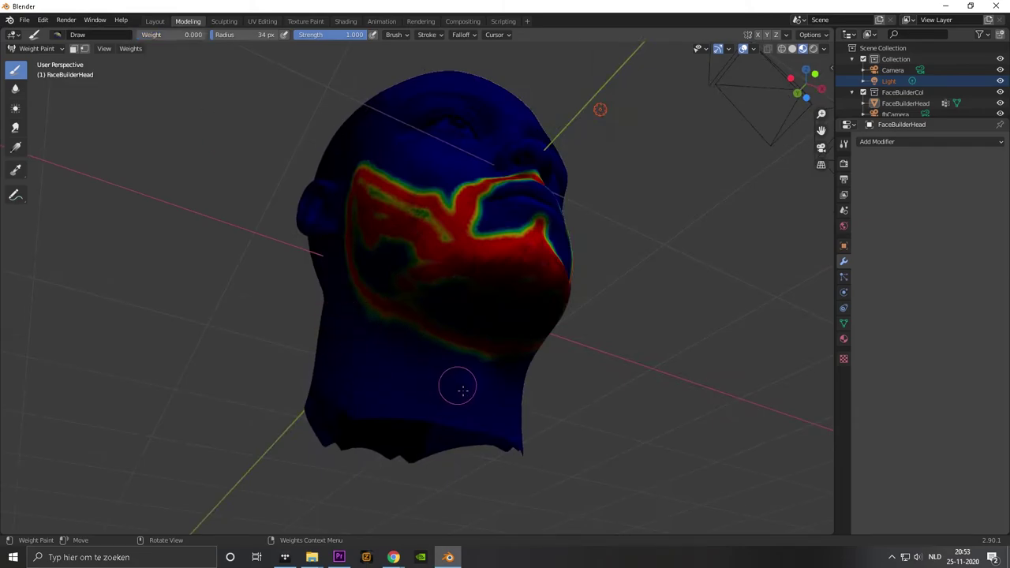
# Set the weight brush back to a weight of 1 for painting the beard area
pyautogui.moveTo(460, 390); pyautogui.dragTo(394, 379, button='middle')
pyautogui.click(164, 35)
pyautogui.write('1')
pyautogui.press('Return')
pyautogui.scroll(-2, 416, 278)
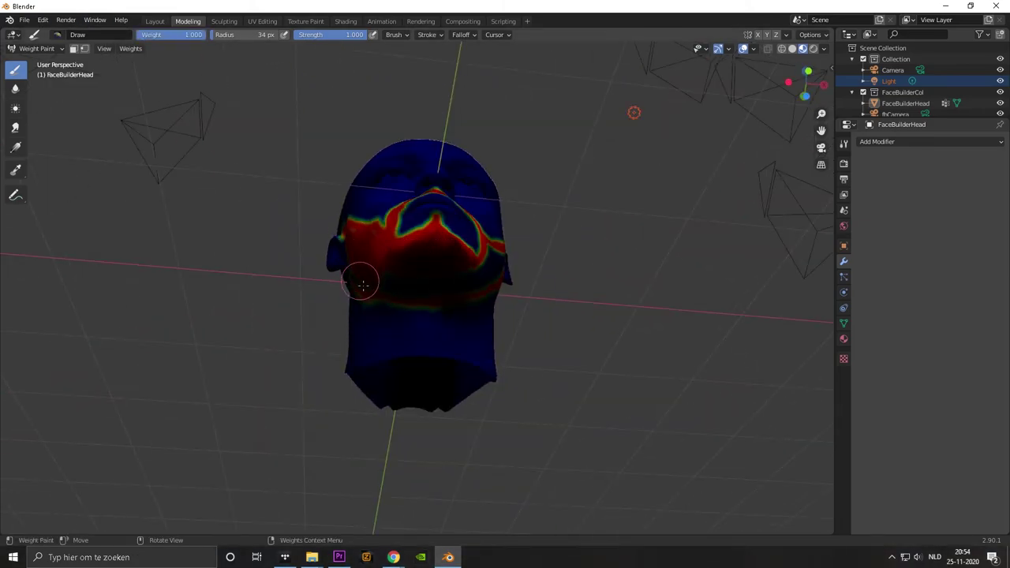
pyautogui.moveTo(491, 270)
pyautogui.mouseDown(button='middle')
pyautogui.moveTo(372, 338)
pyautogui.moveTo(408, 273)
pyautogui.moveTo(413, 162)
pyautogui.moveTo(456, 185)
pyautogui.moveTo(363, 201)
pyautogui.mouseUp(button='middle')
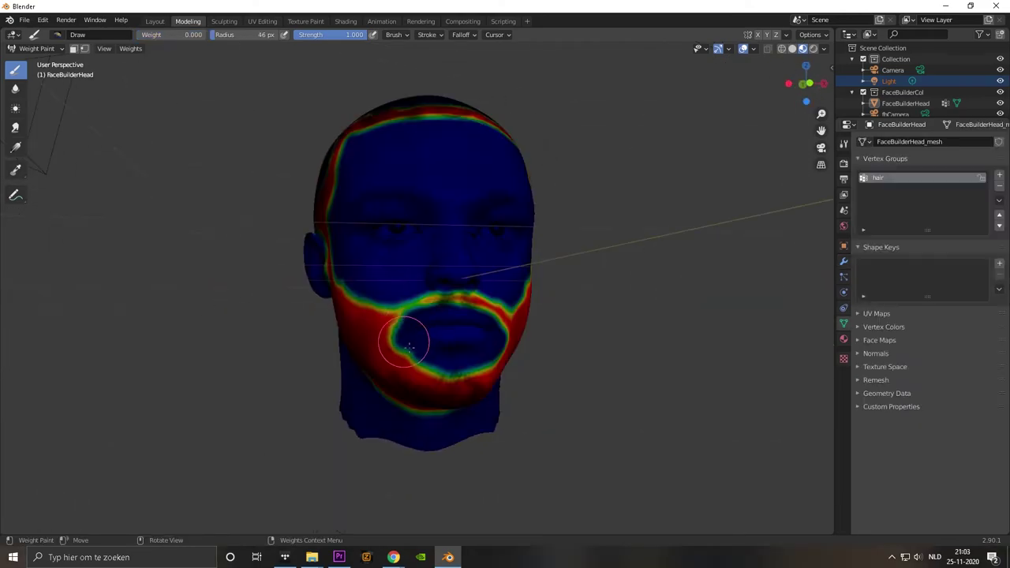
# Erase excess weight around the mouth with the brush at weight 0
pyautogui.moveTo(405, 339); pyautogui.dragTo(270, 195, button='middle')
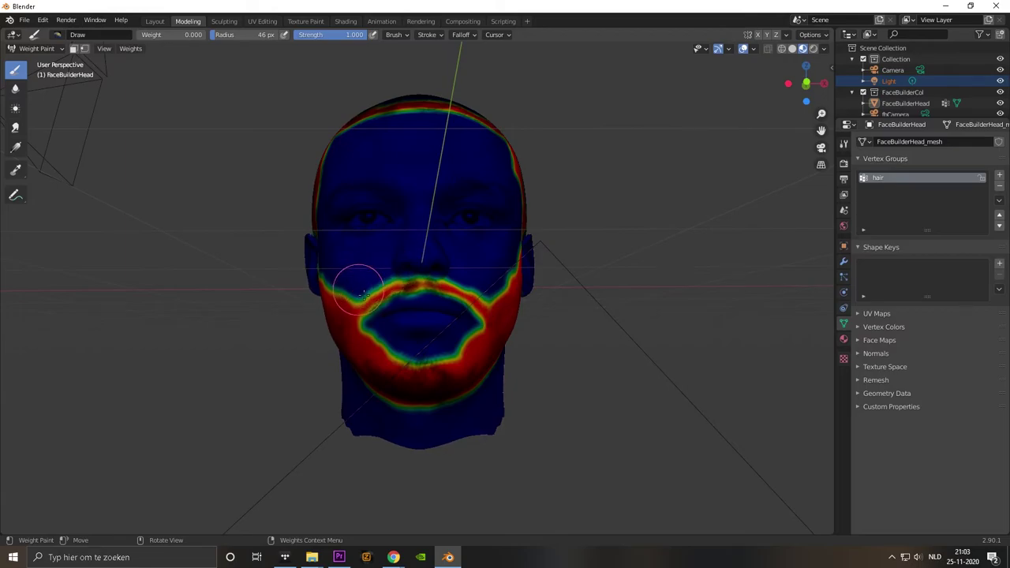
pyautogui.moveTo(368, 294); pyautogui.dragTo(435, 324, button='middle')
pyautogui.moveTo(435, 325); pyautogui.dragTo(475, 332)
pyautogui.moveTo(476, 332); pyautogui.dragTo(395, 316, button='middle')
# Set the brush weight to 1, enlarge the radius to 172 px and fill the scalp's hair area
pyautogui.moveTo(158, 35); pyautogui.dragTo(236, 34)
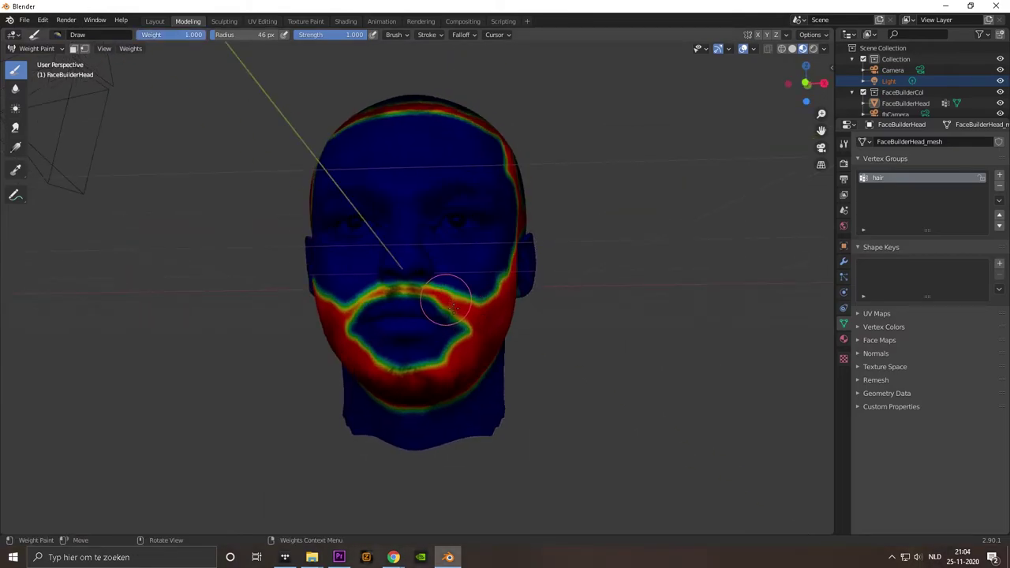
pyautogui.moveTo(446, 317); pyautogui.dragTo(185, 135, button='middle')
pyautogui.hotkey('shift', 'x')
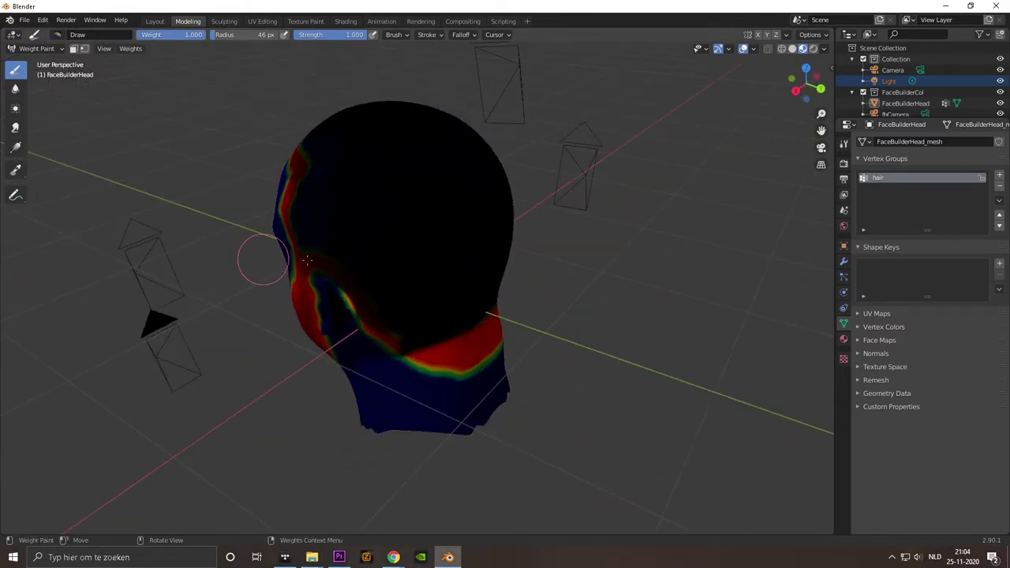
pyautogui.moveTo(243, 35); pyautogui.dragTo(238, 35)
pyautogui.moveTo(379, 184)
pyautogui.mouseDown()
pyautogui.moveTo(397, 197)
pyautogui.moveTo(354, 136)
pyautogui.mouseUp()
pyautogui.moveTo(354, 135); pyautogui.dragTo(379, 213, button='middle')
pyautogui.moveTo(334, 219); pyautogui.dragTo(373, 274)
pyautogui.moveTo(373, 275)
pyautogui.mouseDown(button='middle')
pyautogui.moveTo(399, 276)
pyautogui.moveTo(412, 155)
pyautogui.moveTo(406, 259)
pyautogui.moveTo(480, 163)
pyautogui.moveTo(497, 237)
pyautogui.moveTo(313, 263)
pyautogui.moveTo(366, 207)
pyautogui.moveTo(435, 252)
pyautogui.moveTo(282, 302)
pyautogui.moveTo(446, 292)
pyautogui.moveTo(391, 284)
pyautogui.moveTo(359, 260)
pyautogui.moveTo(344, 239)
pyautogui.moveTo(361, 232)
pyautogui.moveTo(355, 221)
pyautogui.mouseUp(button='middle')
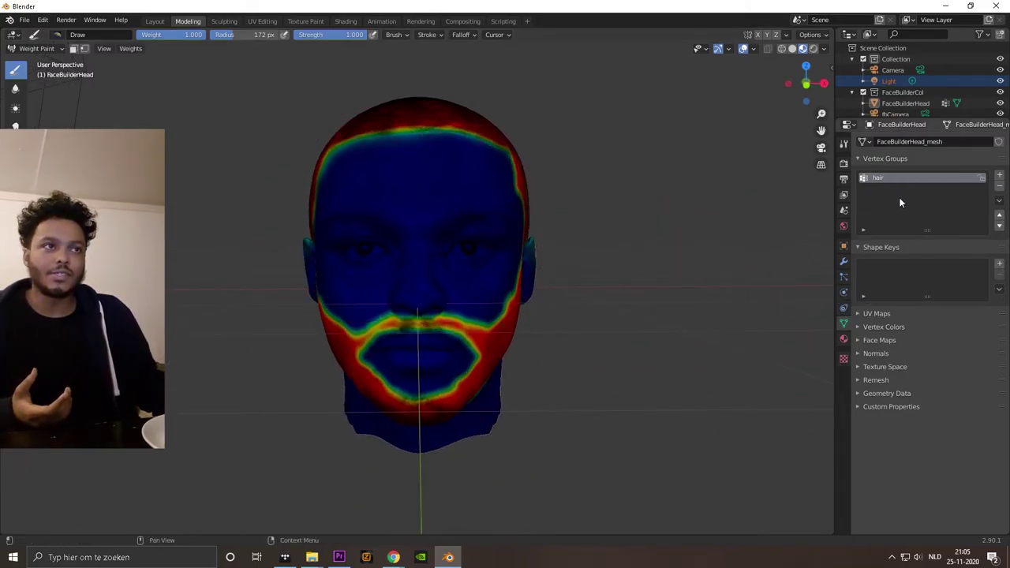
# Return the head to Object Mode and add a particle system of type Hair to it
pyautogui.click(843, 278)
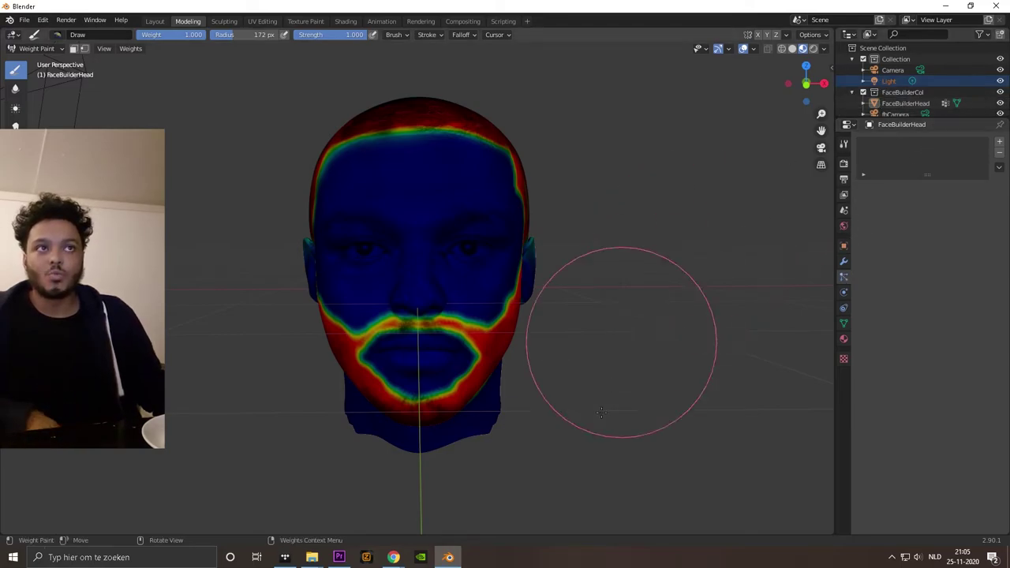
pyautogui.click(36, 48)
pyautogui.click(39, 60)
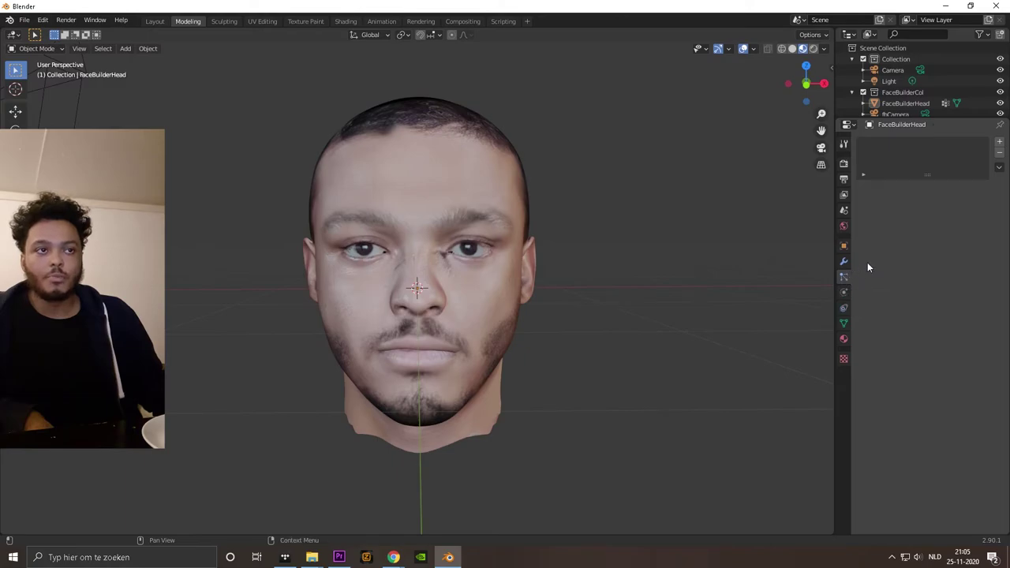
pyautogui.click(1000, 143)
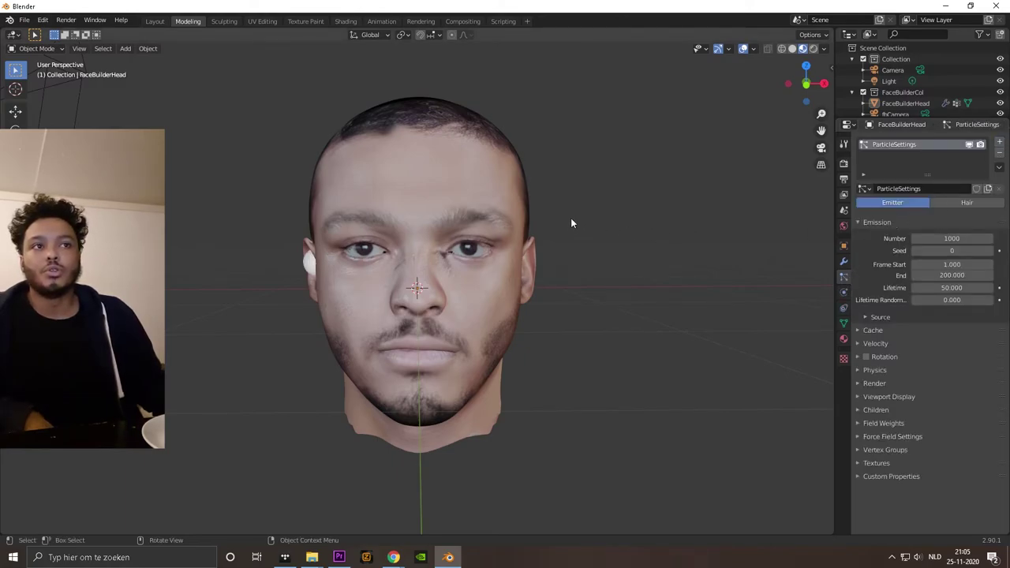
pyautogui.moveTo(408, 269); pyautogui.dragTo(362, 274, button='middle')
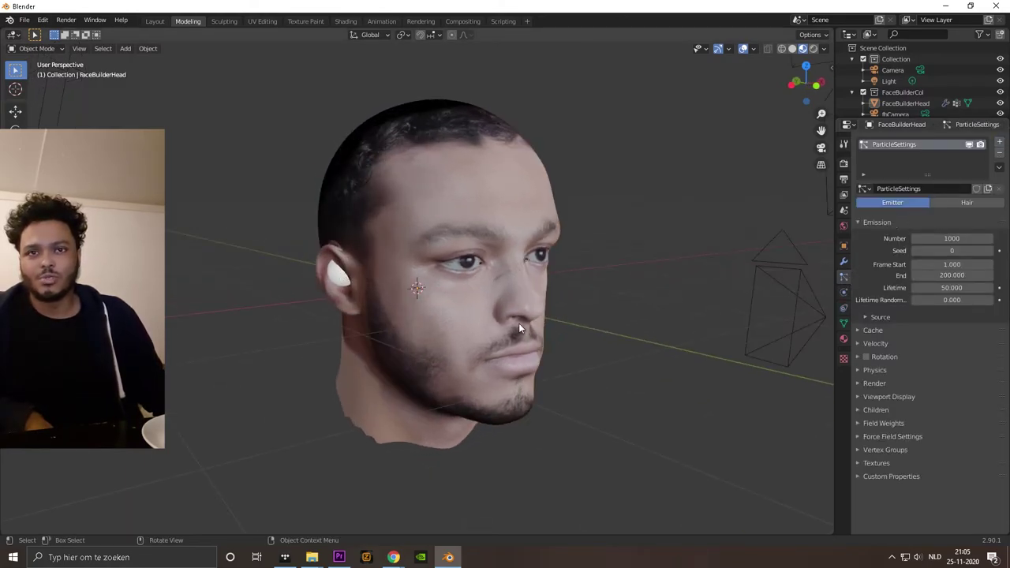
pyautogui.moveTo(518, 323); pyautogui.dragTo(771, 262, button='middle')
pyautogui.click(965, 204)
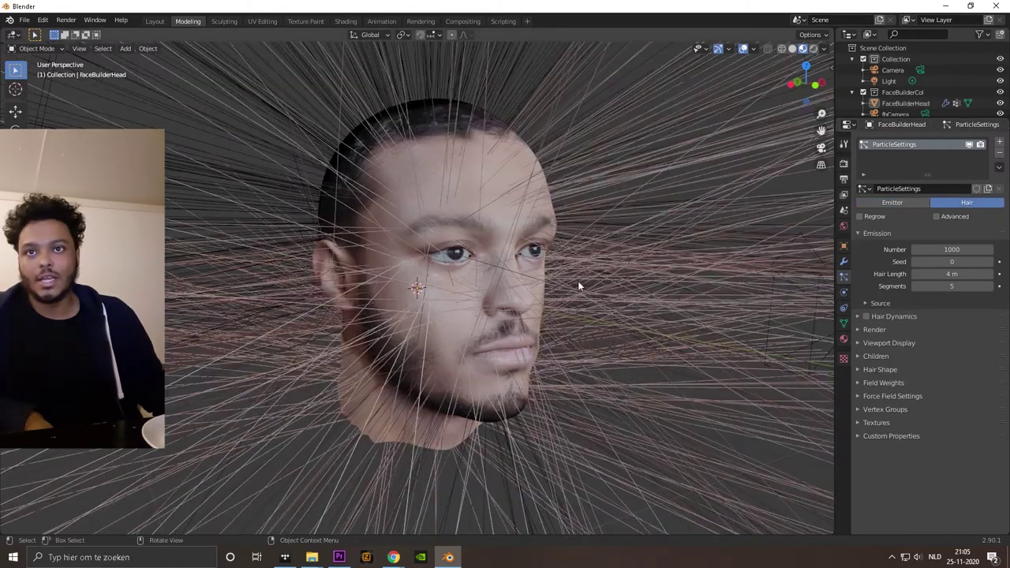
pyautogui.scroll(-10, 532, 270)
pyautogui.moveTo(492, 273); pyautogui.dragTo(609, 291, button='middle')
pyautogui.scroll(3, 411, 294)
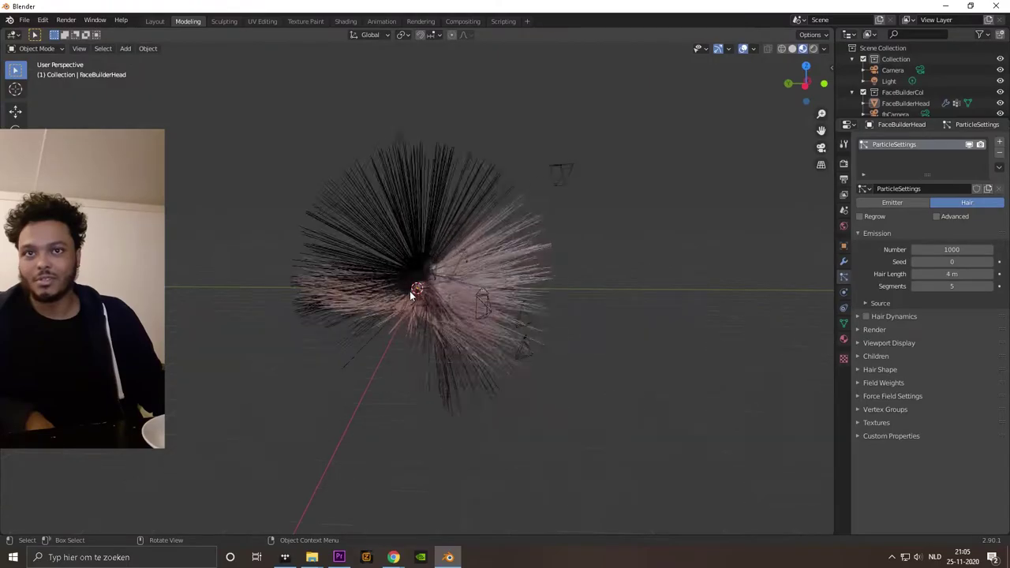
pyautogui.scroll(4, 411, 294)
pyautogui.moveTo(429, 286); pyautogui.dragTo(284, 313, button='middle')
# Assign the hair vertex group to the particle system's density
pyautogui.click(863, 409)
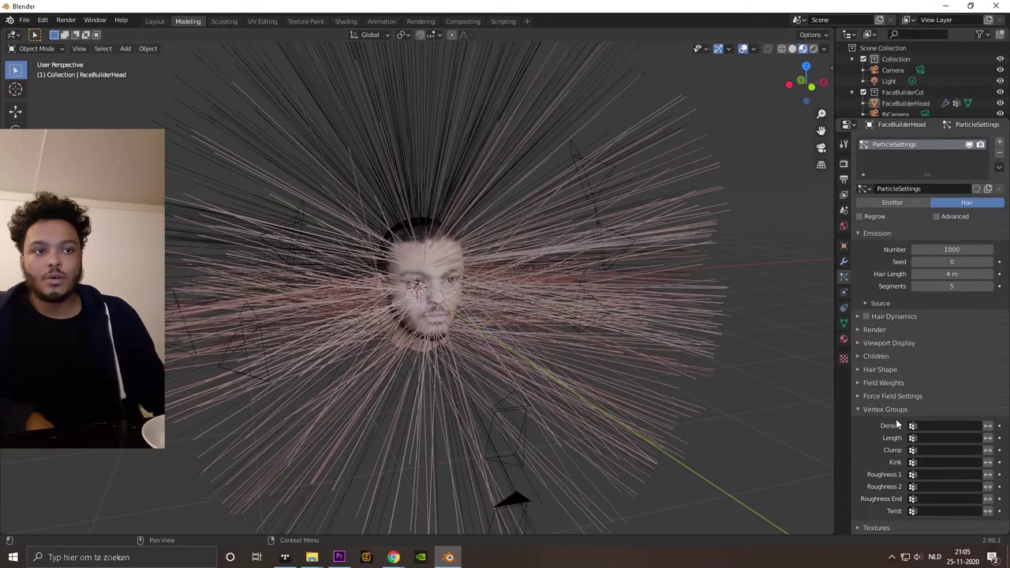
pyautogui.click(951, 430)
pyautogui.click(889, 312)
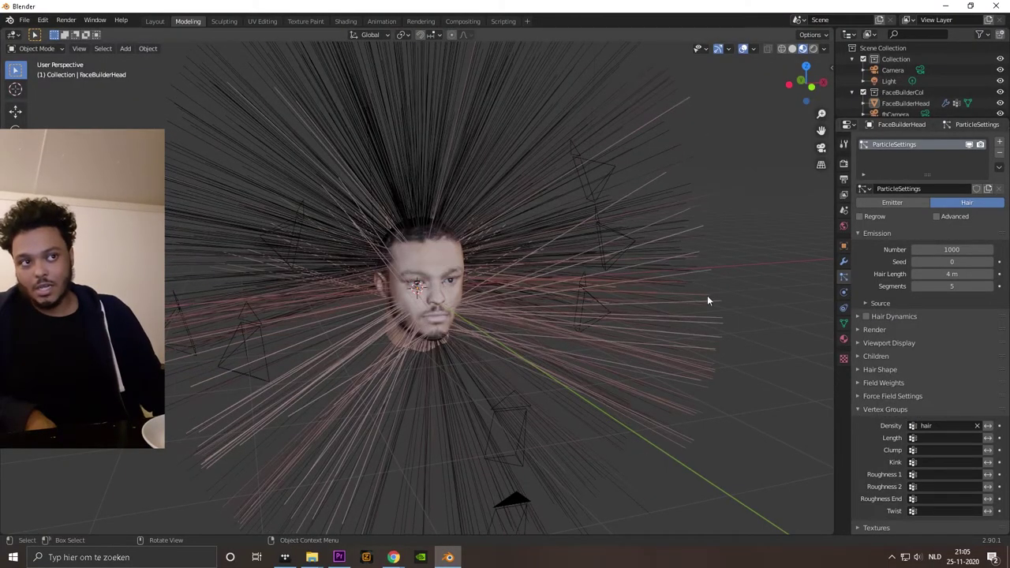
pyautogui.moveTo(547, 298); pyautogui.dragTo(431, 278, button='middle')
pyautogui.scroll(5, 431, 309)
pyautogui.moveTo(431, 316); pyautogui.dragTo(510, 282, button='middle')
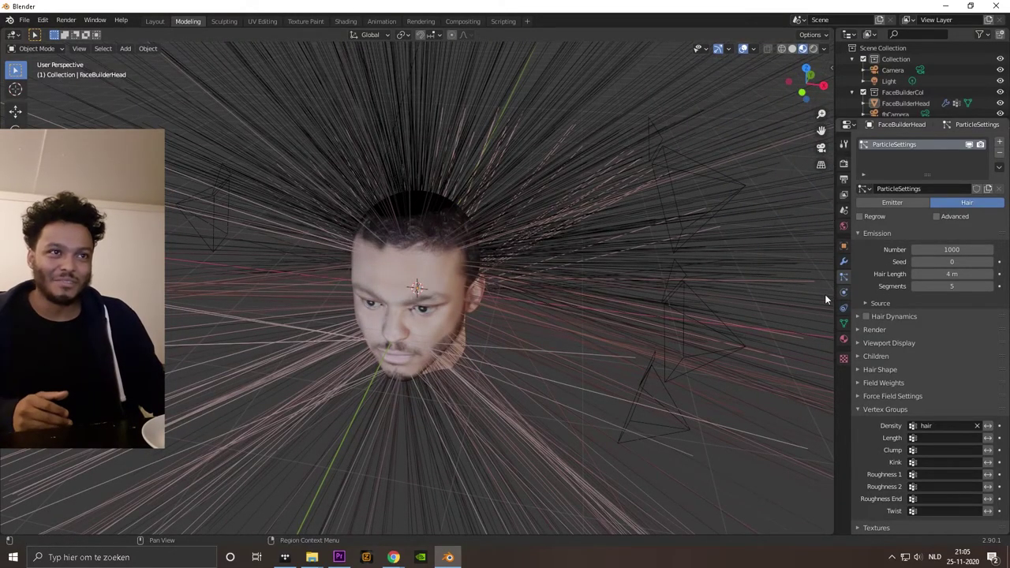
# Set the hair particles' children to Interpolated
pyautogui.click(858, 410)
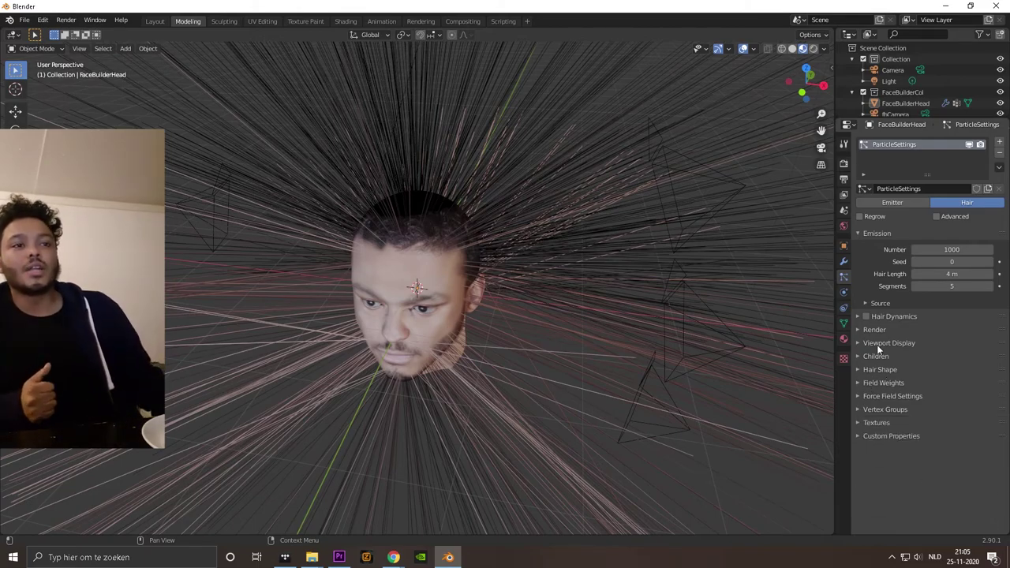
pyautogui.click(874, 356)
pyautogui.click(987, 374)
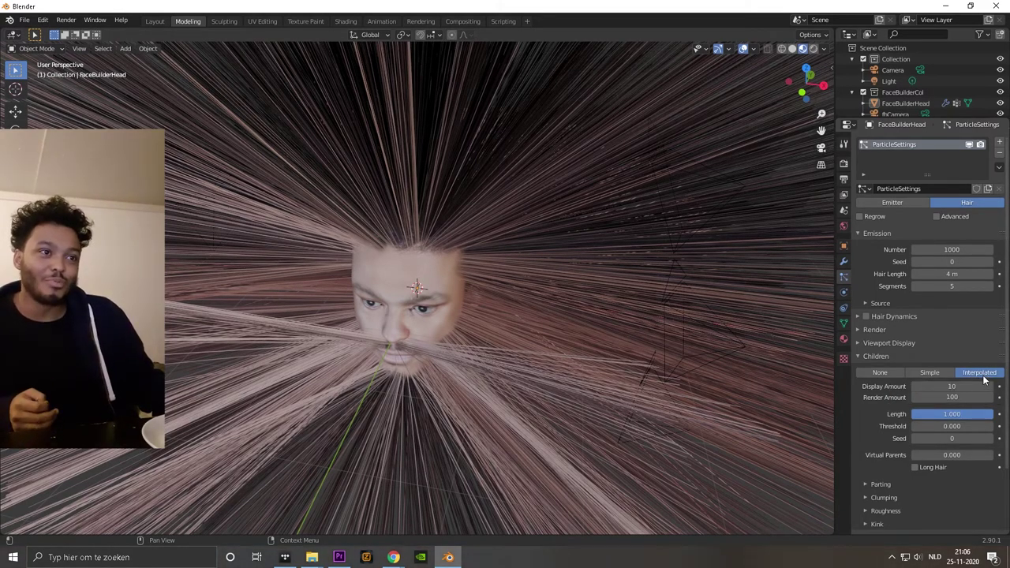
pyautogui.moveTo(459, 279); pyautogui.dragTo(485, 253, button='middle')
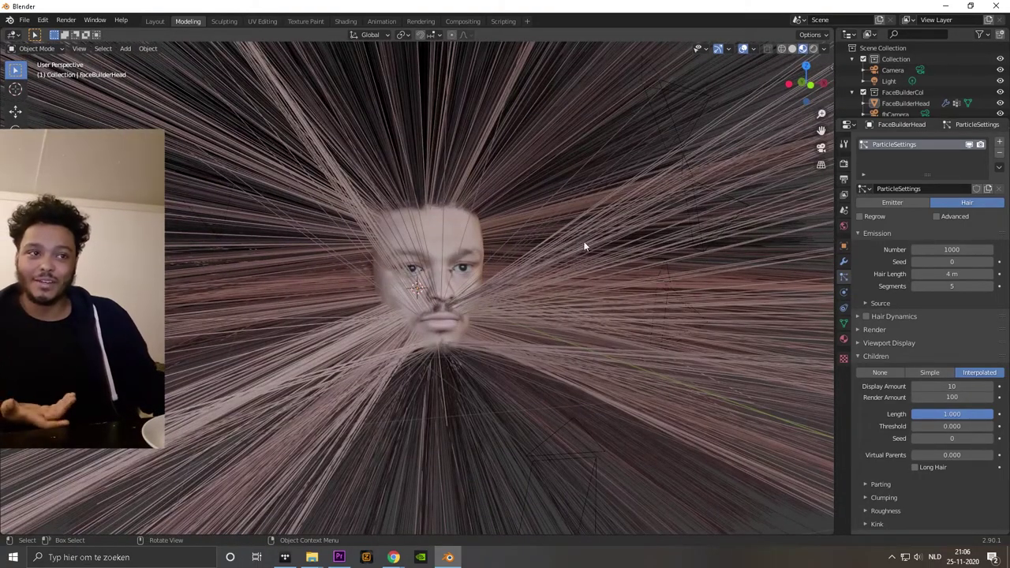
pyautogui.moveTo(351, 297); pyautogui.dragTo(484, 301, button='middle')
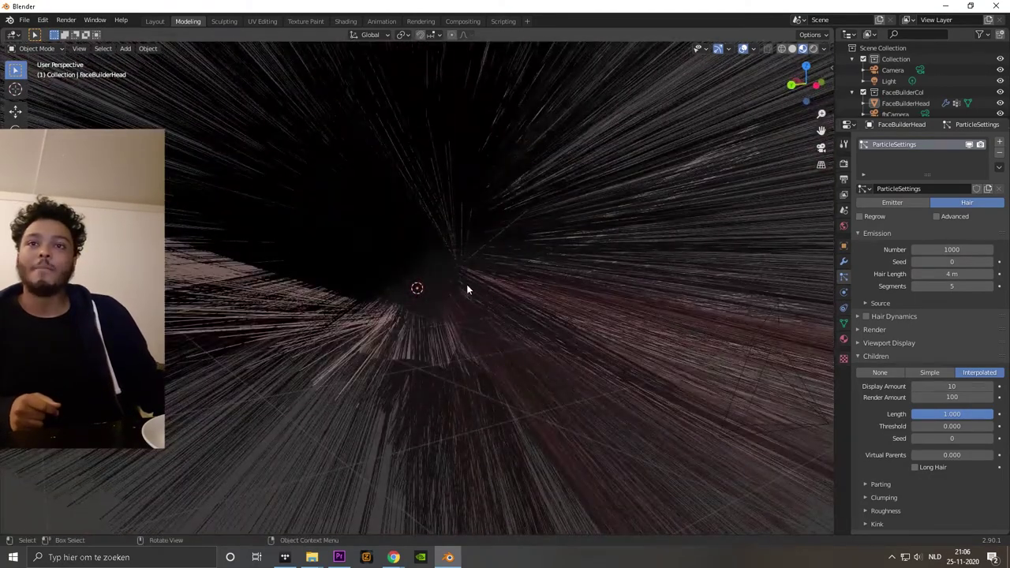
pyautogui.scroll(-5, 467, 289)
pyautogui.moveTo(455, 286); pyautogui.dragTo(291, 272, button='middle')
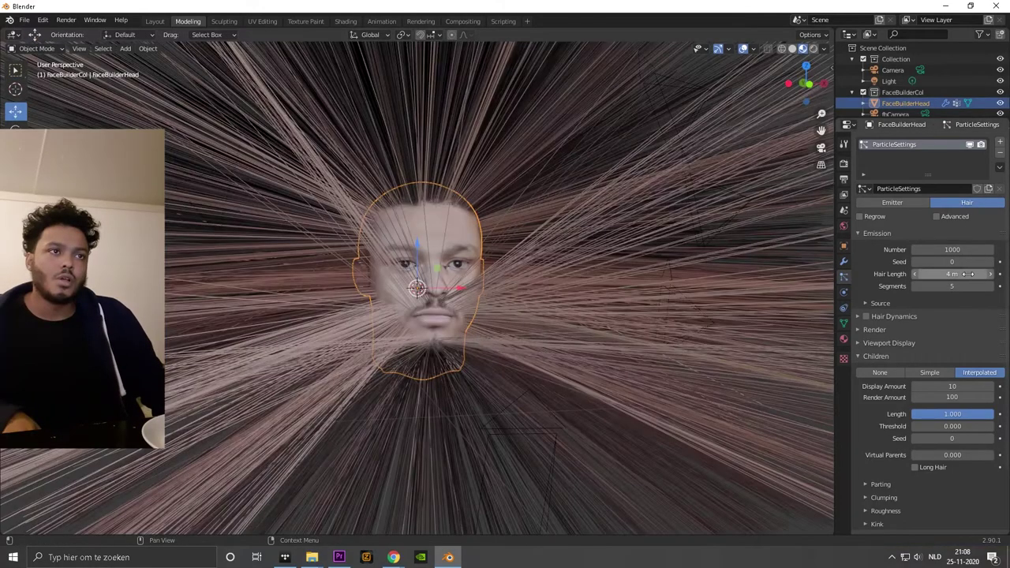
# Shorten the hair length to 0.08 m
pyautogui.moveTo(952, 274); pyautogui.dragTo(896, 274)
pyautogui.scroll(-3, 474, 308)
pyautogui.scroll(2, 426, 296)
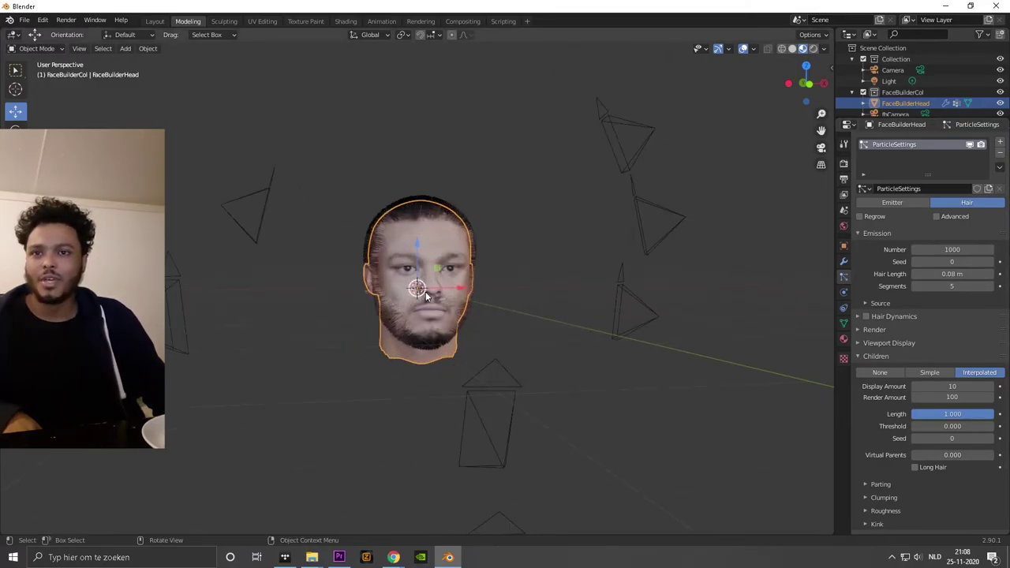
pyautogui.scroll(4, 426, 296)
pyautogui.moveTo(426, 296)
pyautogui.mouseDown(button='middle')
pyautogui.moveTo(510, 280)
pyautogui.moveTo(546, 296)
pyautogui.moveTo(537, 302)
pyautogui.moveTo(466, 265)
pyautogui.moveTo(420, 294)
pyautogui.moveTo(426, 302)
pyautogui.moveTo(430, 284)
pyautogui.mouseUp(button='middle')
pyautogui.moveTo(353, 152); pyautogui.dragTo(297, 156, button='middle')
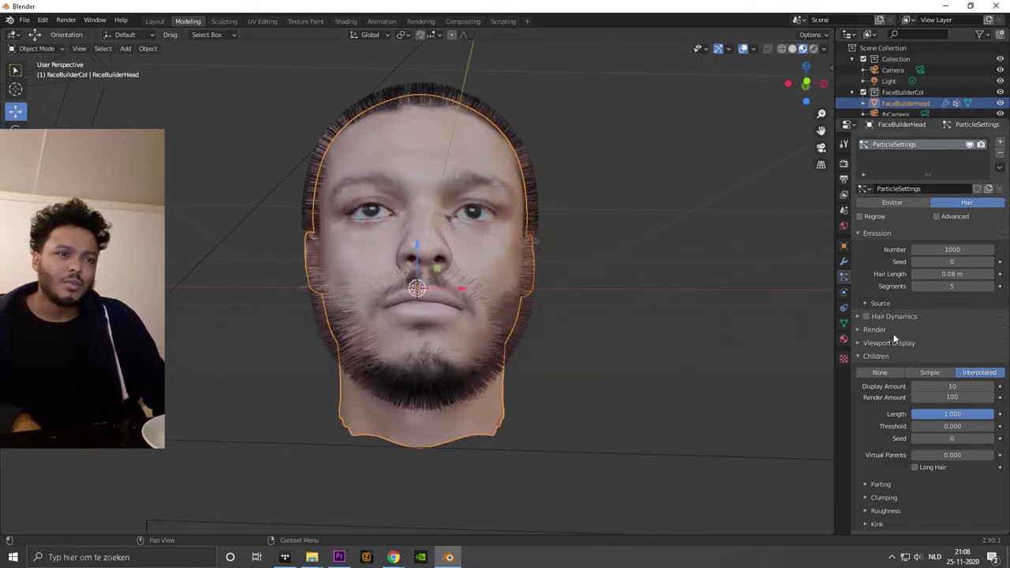
# Enable Hair Dynamics for the particle system and collapse its open settings sections
pyautogui.scroll(-2, 892, 332)
pyautogui.click(861, 271)
pyautogui.click(866, 272)
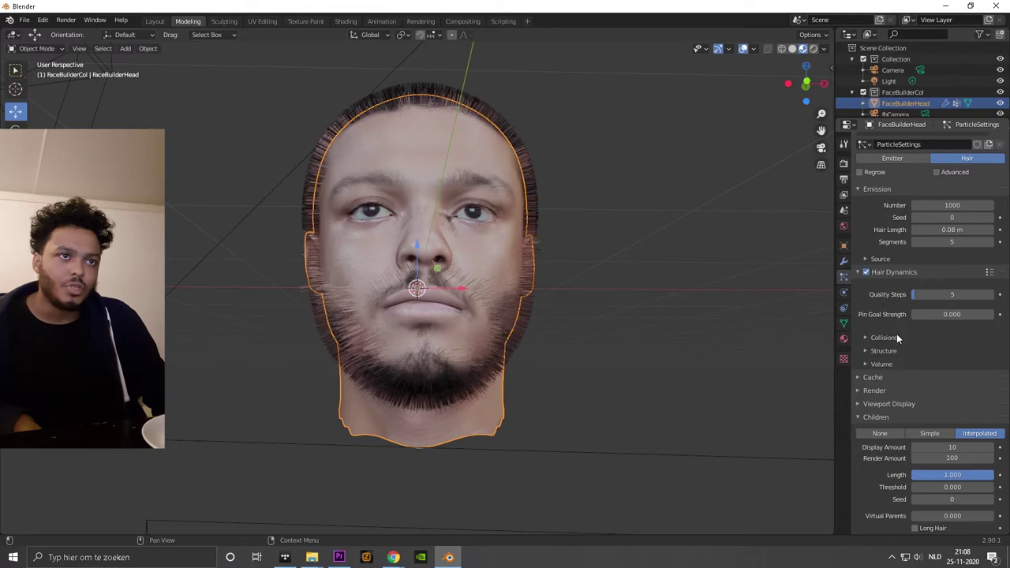
pyautogui.click(858, 272)
pyautogui.scroll(-2, 892, 324)
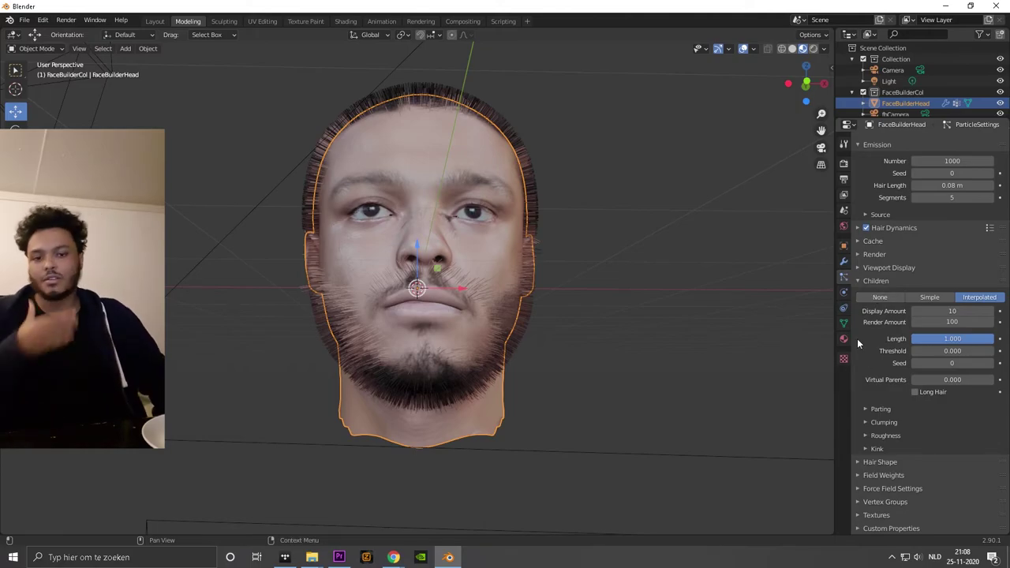
pyautogui.click(859, 282)
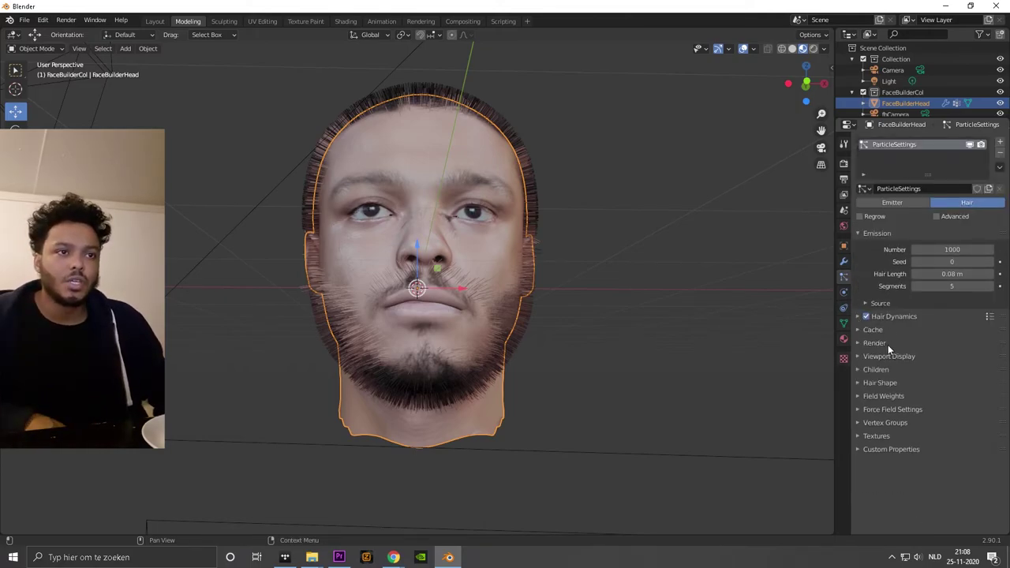
# Add a second material slot to the head with a new material and make its base color black
pyautogui.click(844, 339)
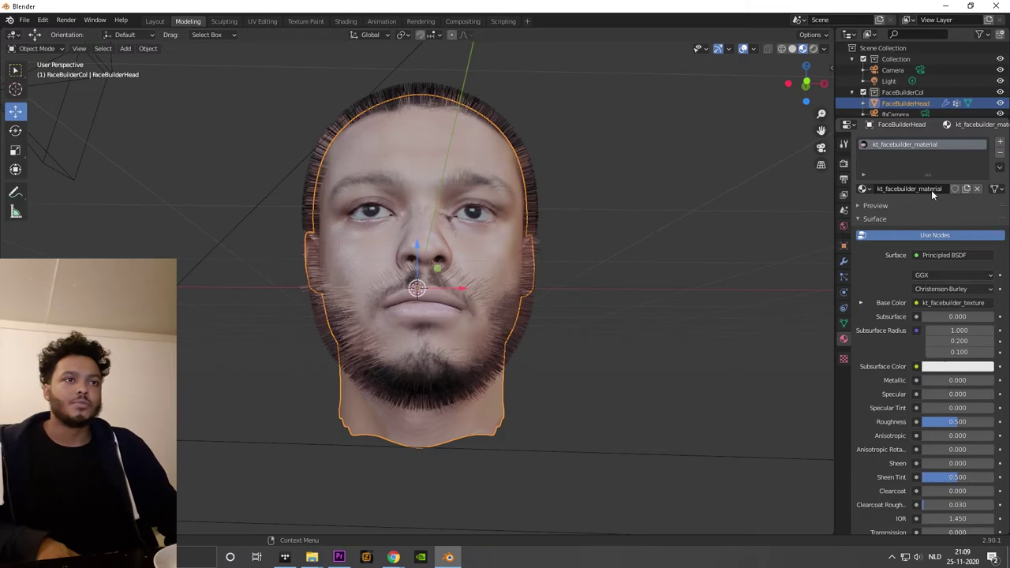
pyautogui.click(1001, 142)
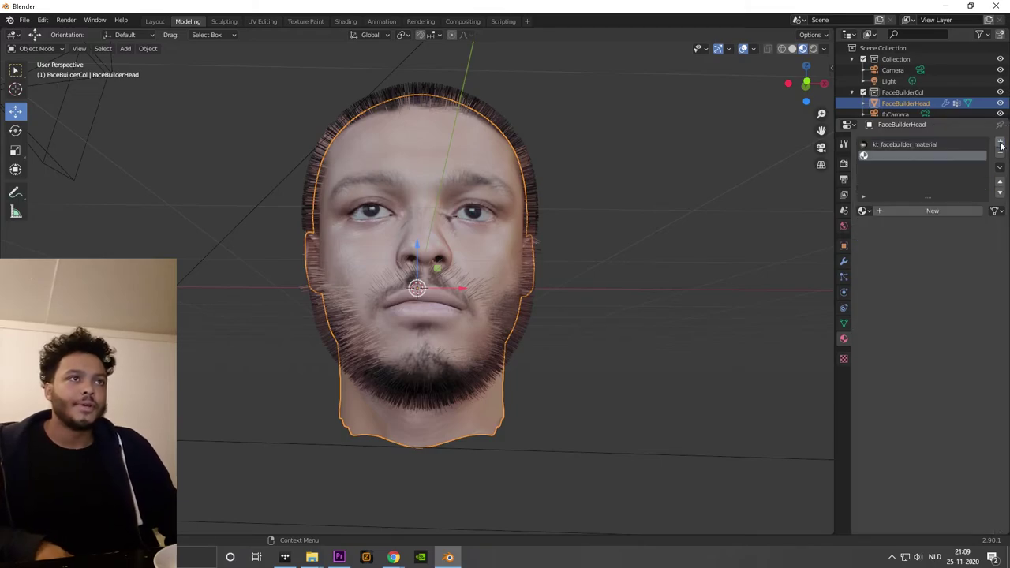
pyautogui.click(885, 211)
pyautogui.click(943, 327)
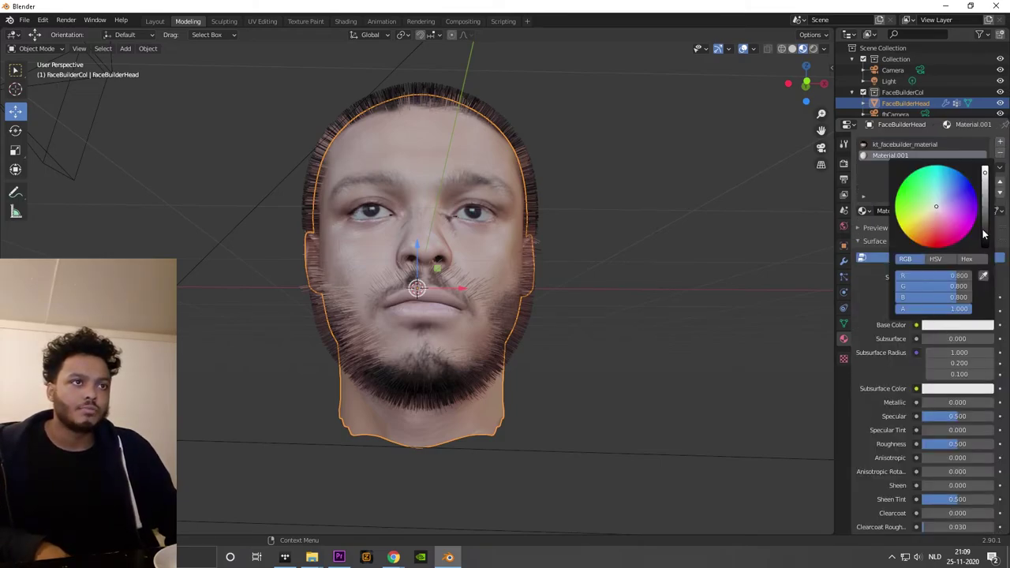
pyautogui.moveTo(984, 234); pyautogui.dragTo(985, 247)
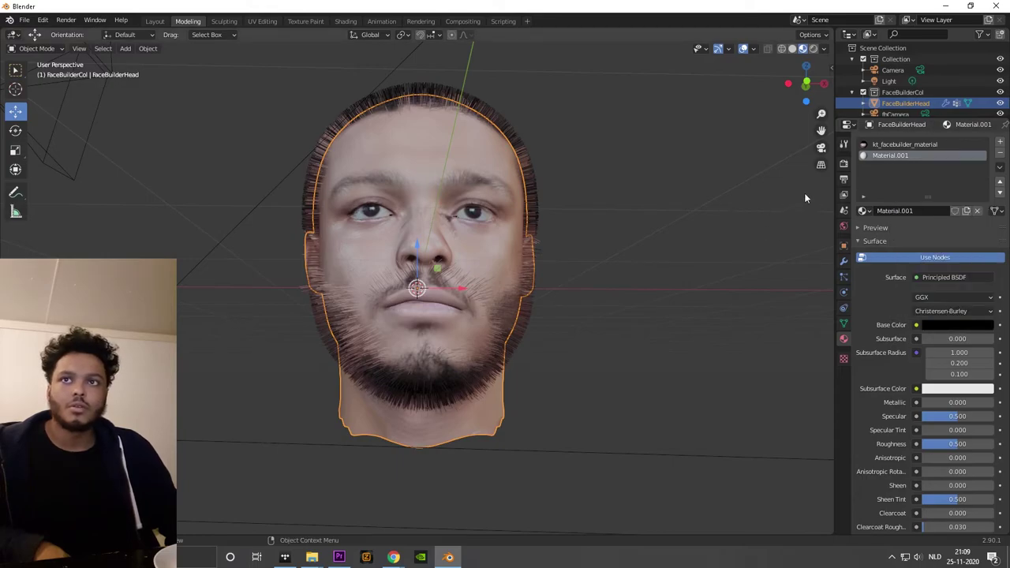
# Set the hair particles' render material to the black Material.001
pyautogui.click(844, 278)
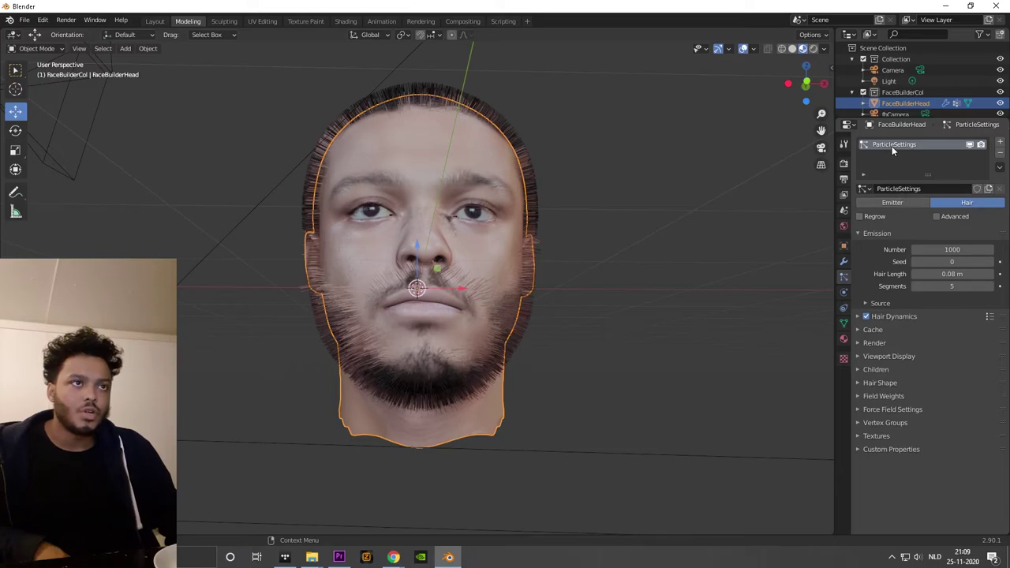
pyautogui.click(869, 344)
pyautogui.click(931, 374)
pyautogui.click(931, 398)
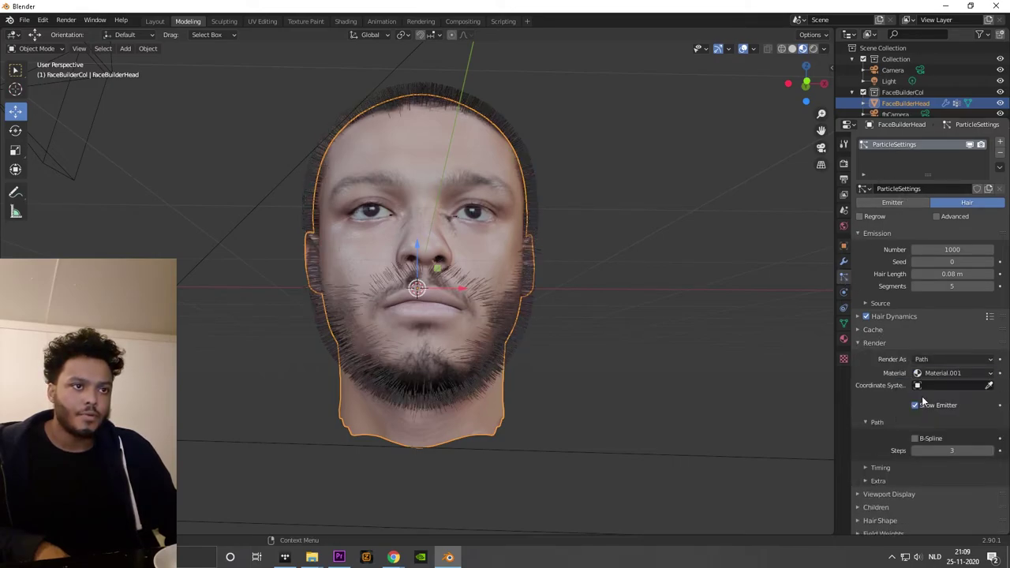
pyautogui.moveTo(605, 291); pyautogui.dragTo(464, 307, button='middle')
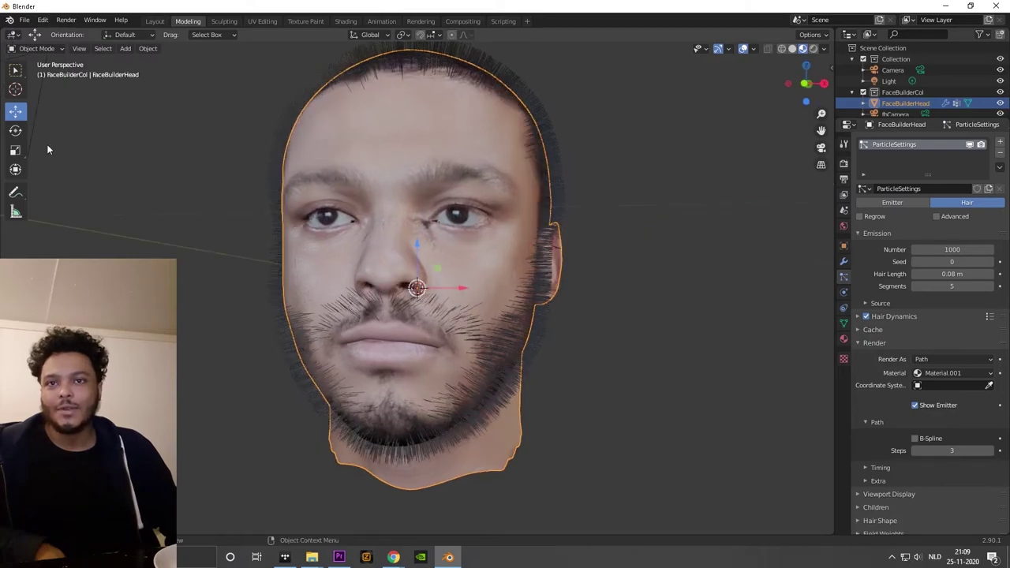
pyautogui.click(31, 58)
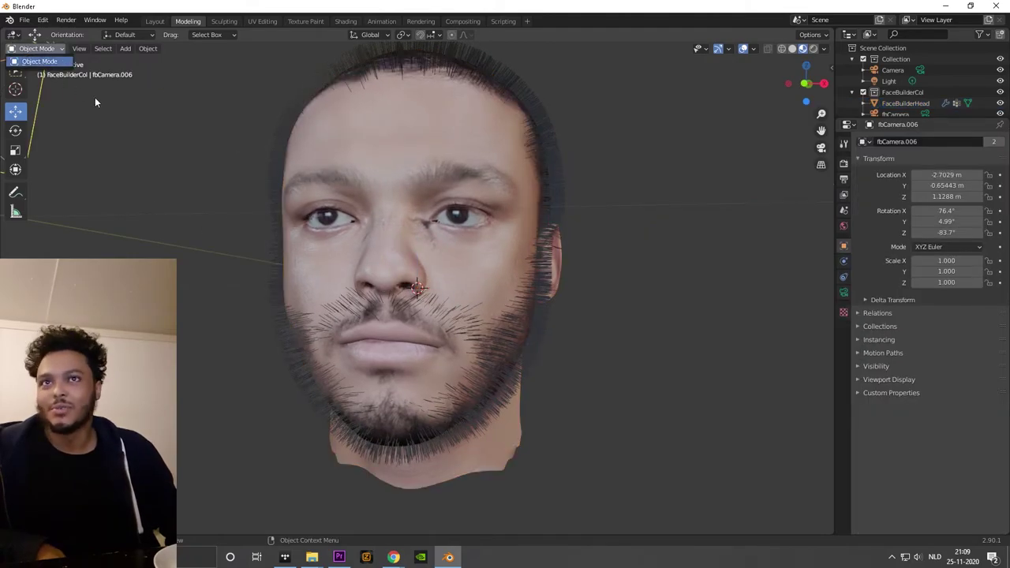
pyautogui.scroll(-2, 395, 282)
pyautogui.moveTo(395, 282); pyautogui.dragTo(232, 203, button='middle')
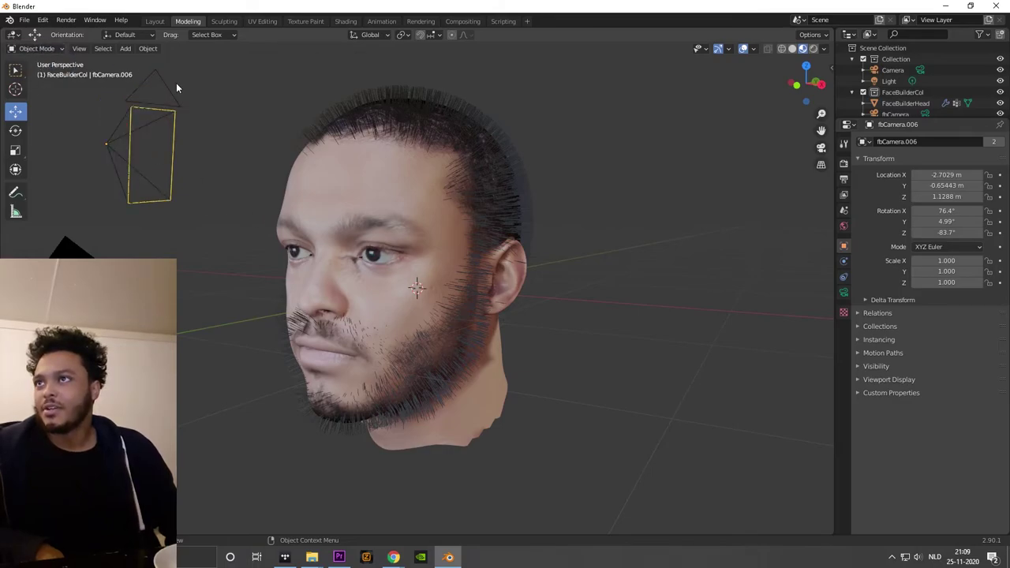
# Put the head in Particle Edit mode and comb the beard hairs downward along the cheeks and jaw
pyautogui.click(407, 197)
pyautogui.click(39, 49)
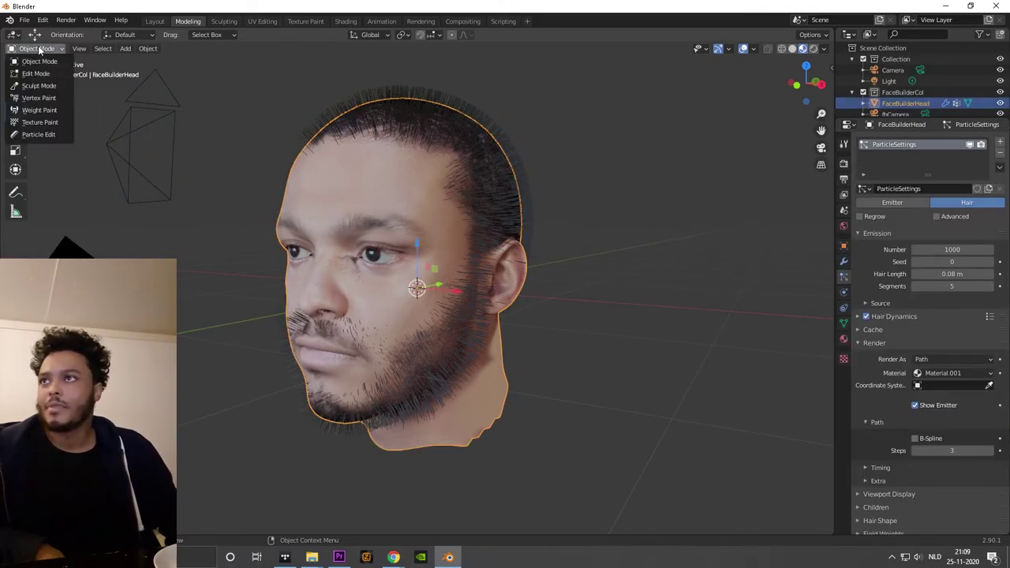
pyautogui.click(38, 135)
pyautogui.moveTo(320, 257); pyautogui.dragTo(359, 239, button='middle')
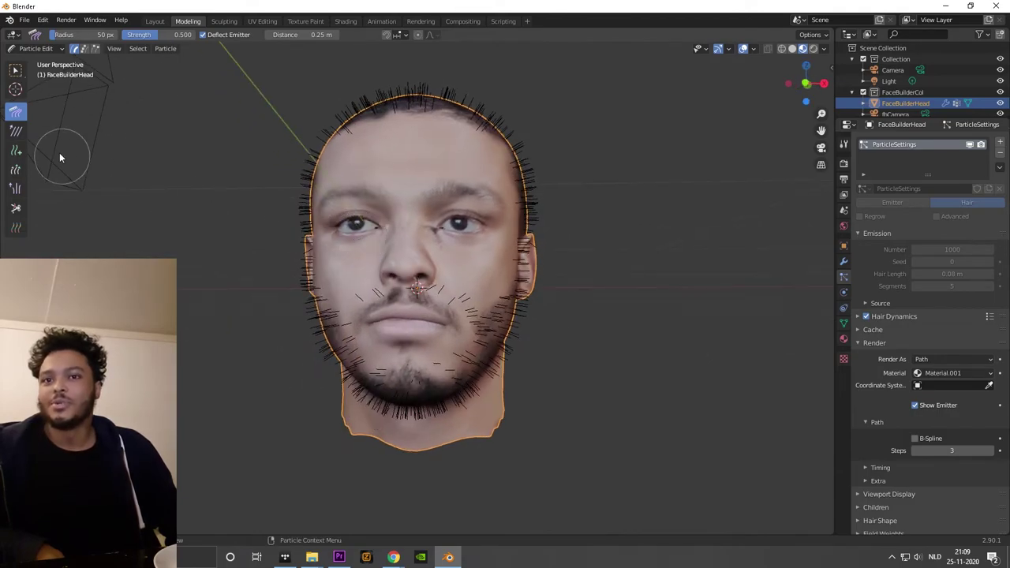
pyautogui.moveTo(345, 273); pyautogui.dragTo(384, 282, button='middle')
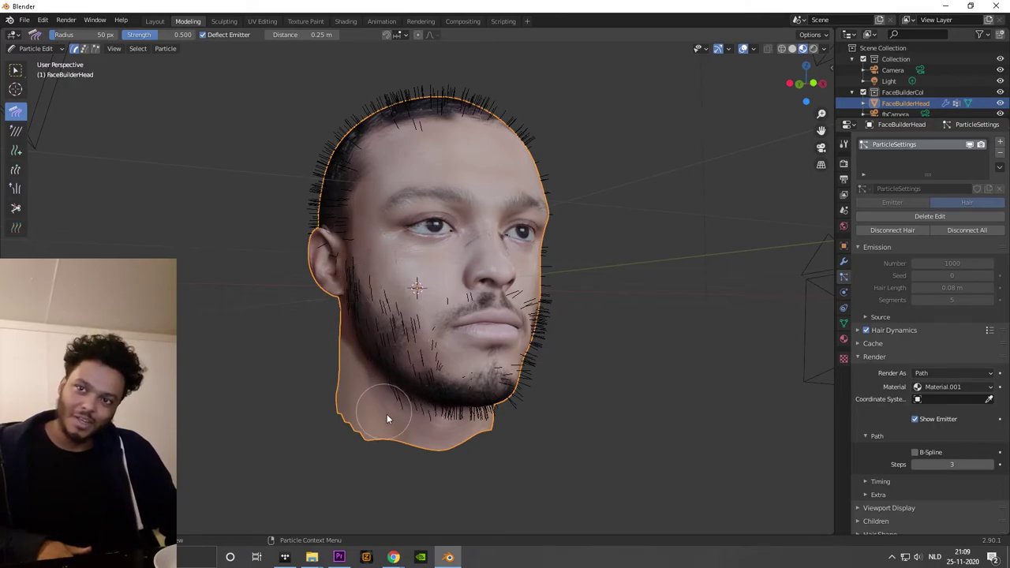
pyautogui.moveTo(431, 313); pyautogui.dragTo(427, 313, button='middle')
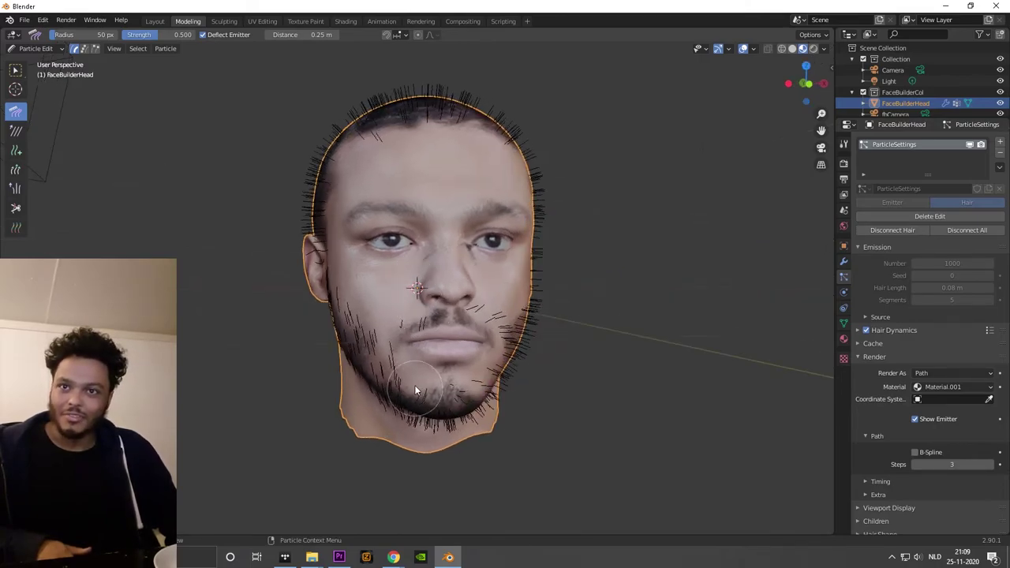
pyautogui.moveTo(476, 355); pyautogui.dragTo(458, 303, button='middle')
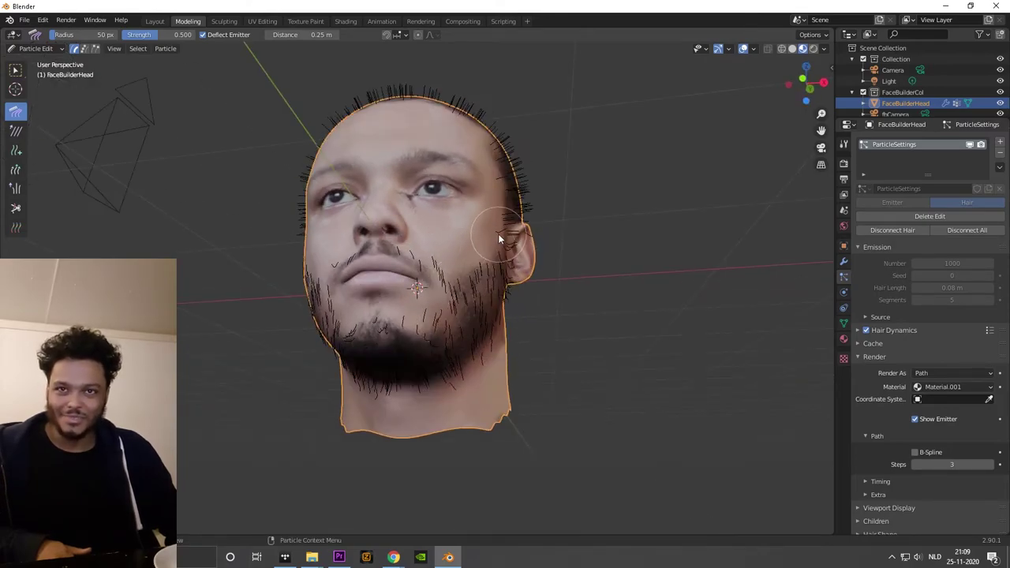
pyautogui.moveTo(474, 318); pyautogui.dragTo(395, 248, button='middle')
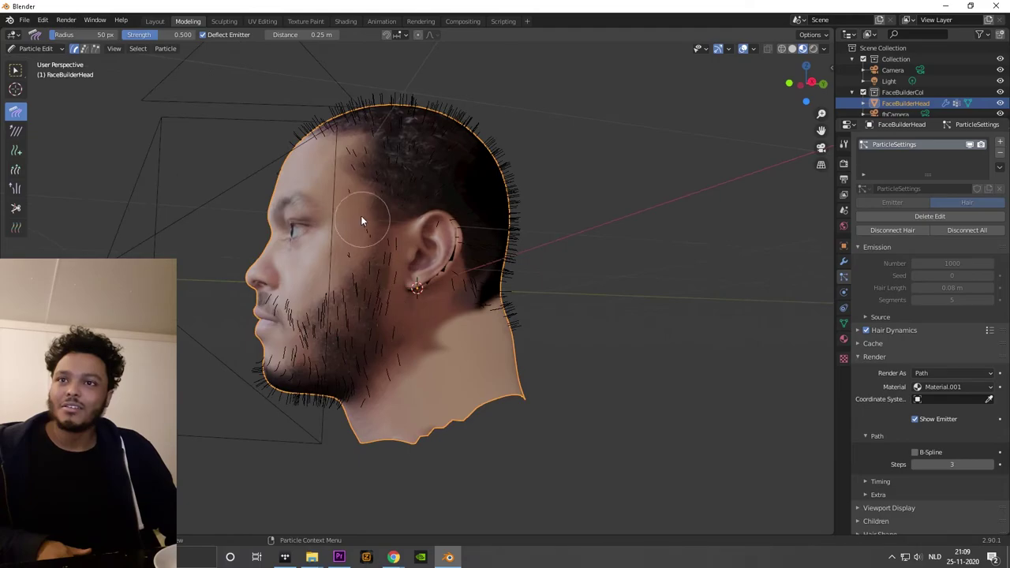
pyautogui.moveTo(393, 344); pyautogui.dragTo(351, 175, button='middle')
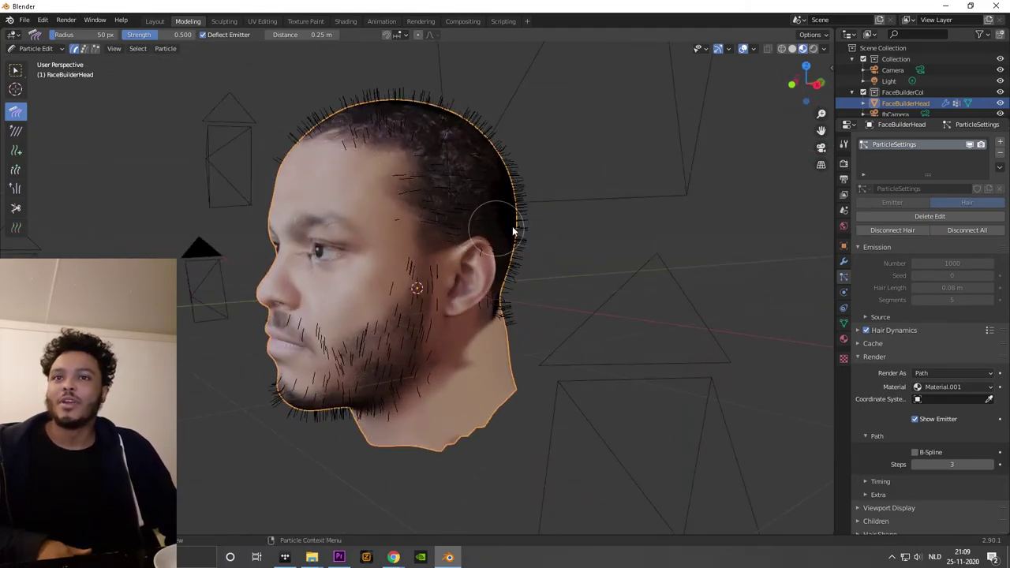
pyautogui.moveTo(323, 122); pyautogui.dragTo(399, 141, button='middle')
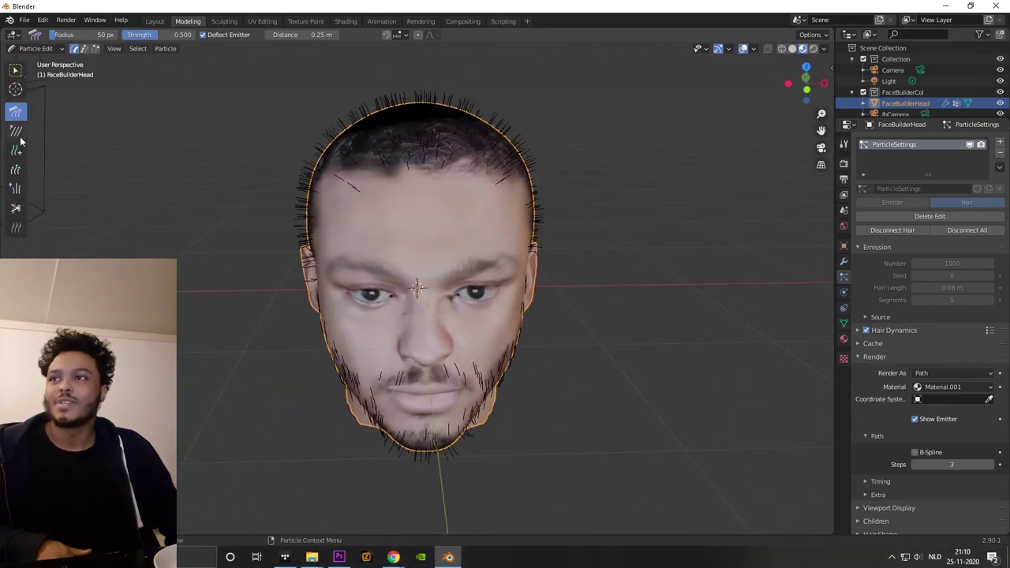
# Grow the hair on the crown into long strands with the Length brush at a 236 px radius
pyautogui.click(14, 171)
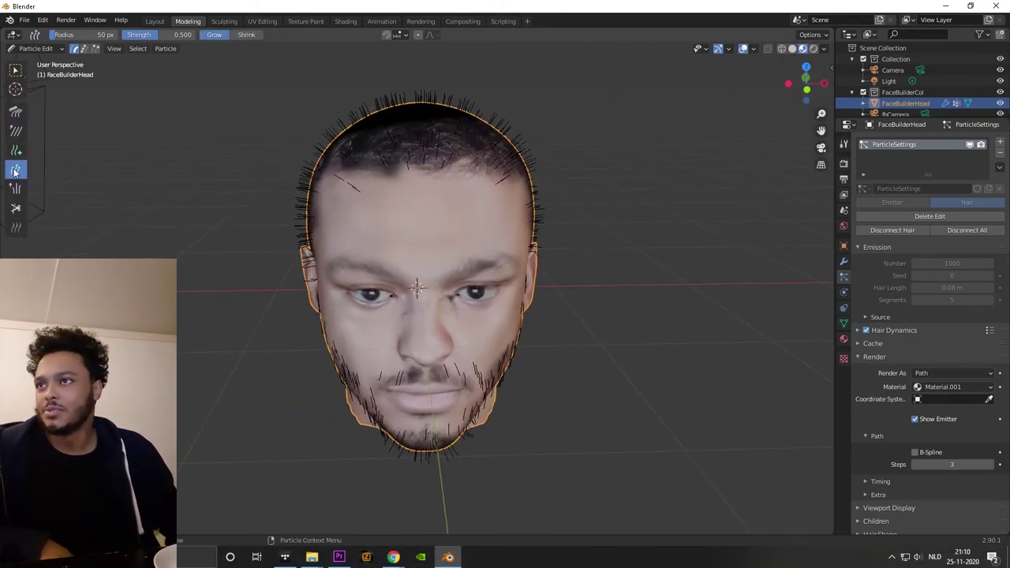
pyautogui.moveTo(296, 164); pyautogui.dragTo(473, 194, button='middle')
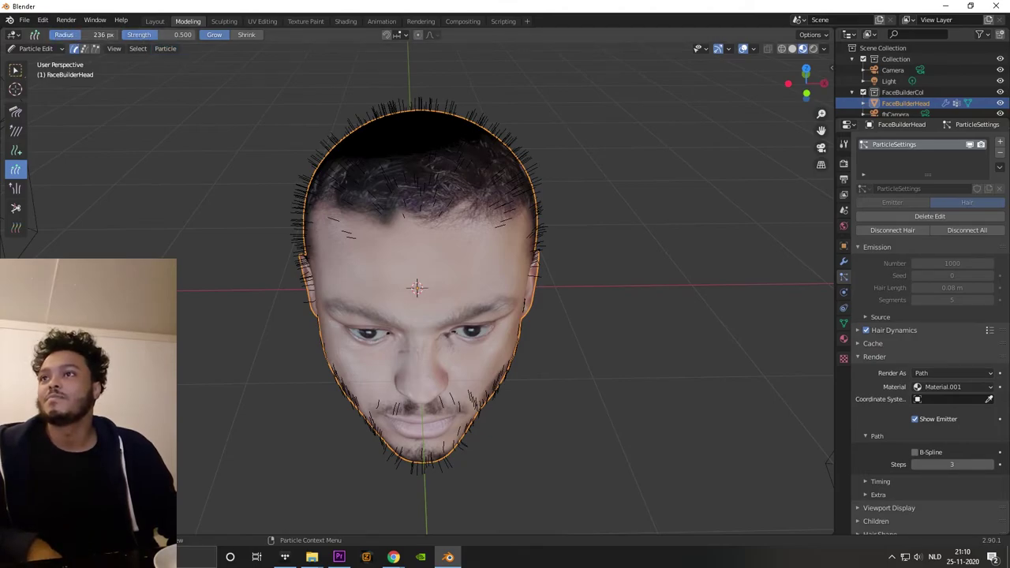
pyautogui.moveTo(409, 119); pyautogui.dragTo(426, 306, button='middle')
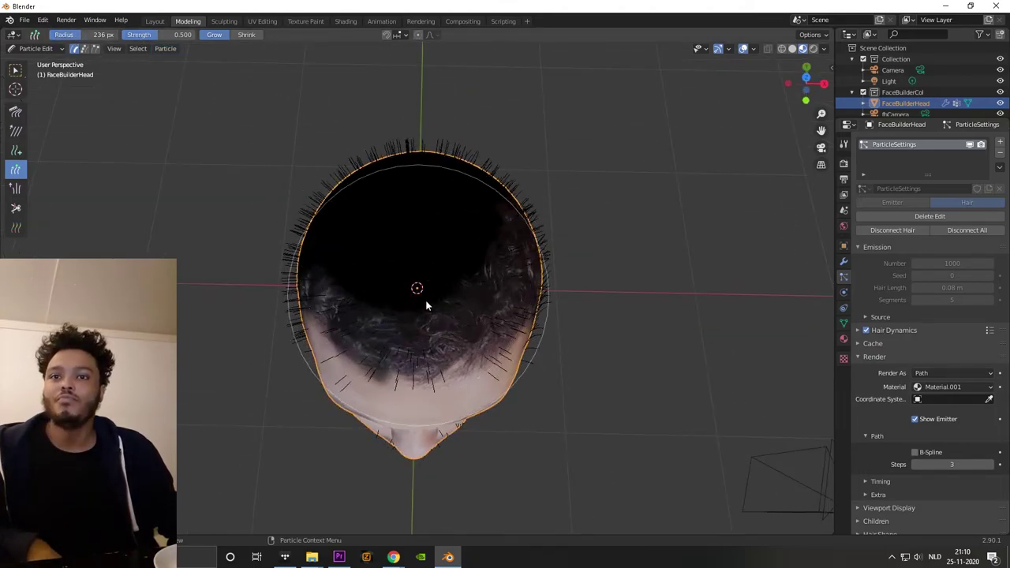
pyautogui.moveTo(426, 305)
pyautogui.mouseDown()
pyautogui.moveTo(407, 300)
pyautogui.moveTo(431, 282)
pyautogui.moveTo(415, 266)
pyautogui.moveTo(406, 280)
pyautogui.moveTo(435, 280)
pyautogui.moveTo(408, 253)
pyautogui.moveTo(416, 279)
pyautogui.moveTo(432, 280)
pyautogui.moveTo(408, 275)
pyautogui.mouseUp()
pyautogui.moveTo(408, 275)
pyautogui.mouseDown(button='middle')
pyautogui.moveTo(418, 211)
pyautogui.moveTo(459, 131)
pyautogui.moveTo(447, 142)
pyautogui.moveTo(487, 198)
pyautogui.moveTo(431, 188)
pyautogui.moveTo(423, 174)
pyautogui.mouseUp(button='middle')
pyautogui.scroll(-3, 415, 205)
pyautogui.scroll(4, 444, 204)
pyautogui.moveTo(483, 202); pyautogui.dragTo(524, 217, button='middle')
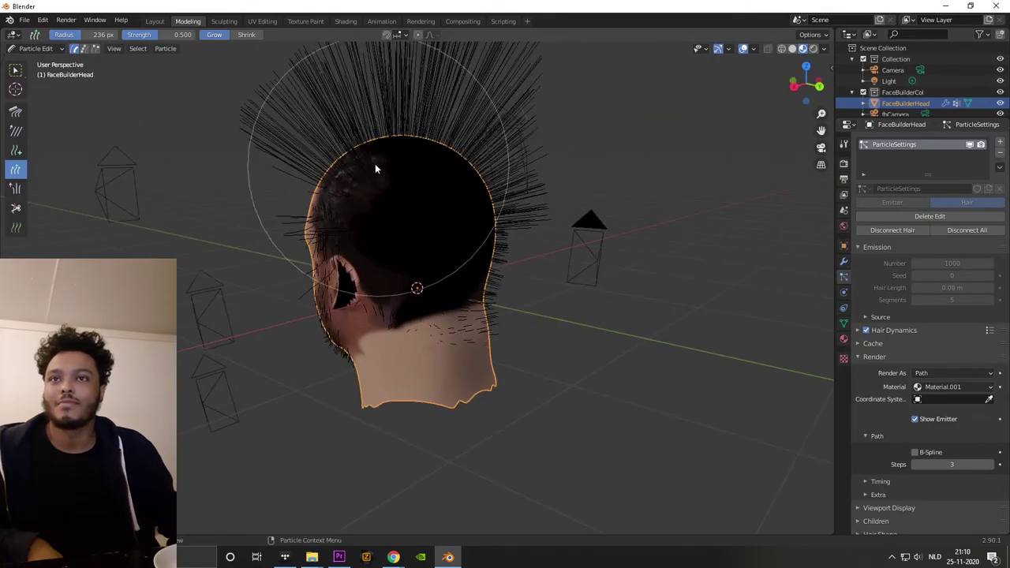
pyautogui.moveTo(375, 187)
pyautogui.mouseDown(button='middle')
pyautogui.moveTo(545, 185)
pyautogui.moveTo(423, 144)
pyautogui.moveTo(413, 162)
pyautogui.mouseUp(button='middle')
# Trim the long hair along the sides and top of the head with the Cut brush at a 50 px radius
pyautogui.click(16, 210)
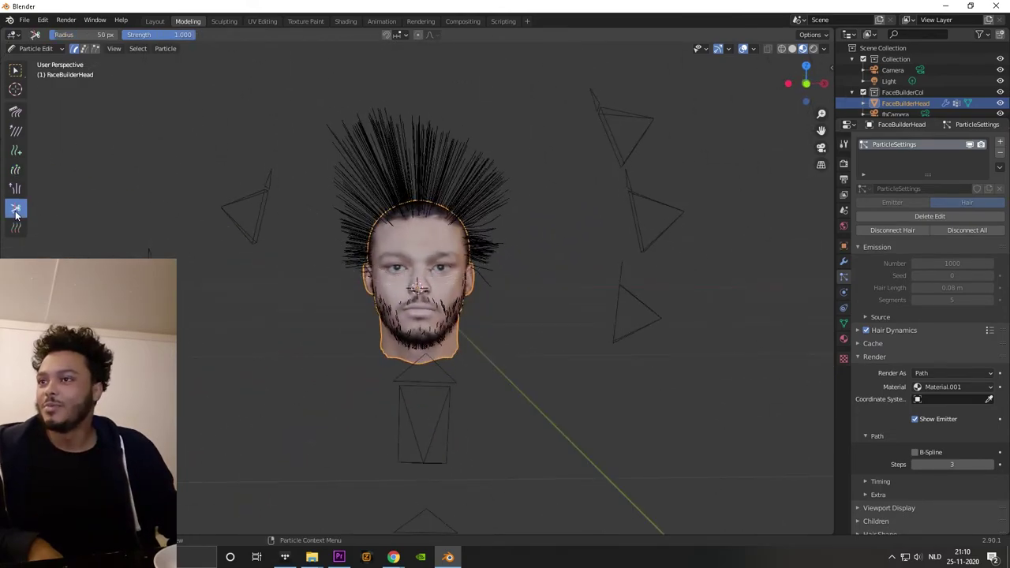
pyautogui.scroll(-2, 521, 258)
pyautogui.scroll(6, 509, 263)
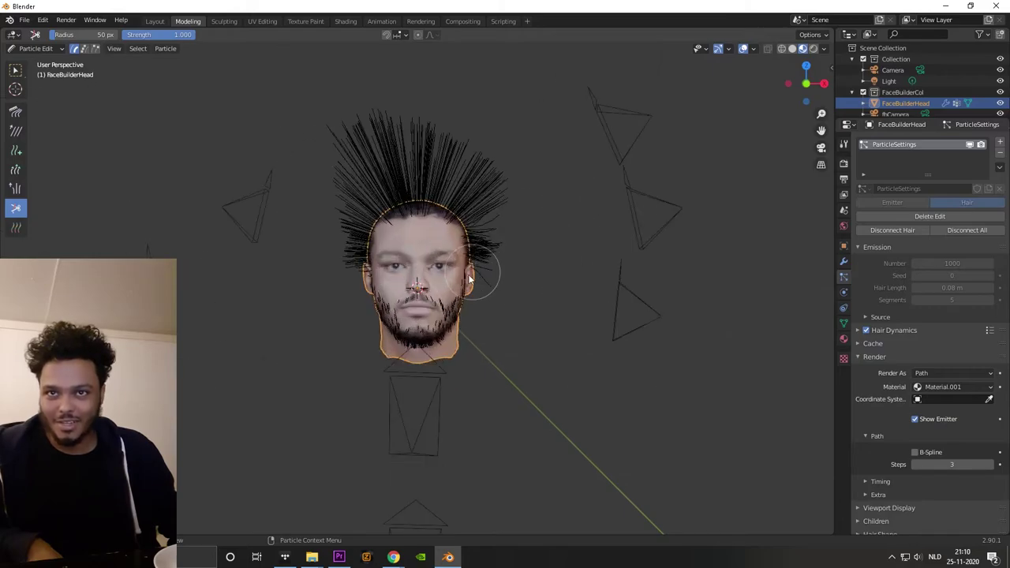
pyautogui.moveTo(529, 272); pyautogui.dragTo(558, 248, button='middle')
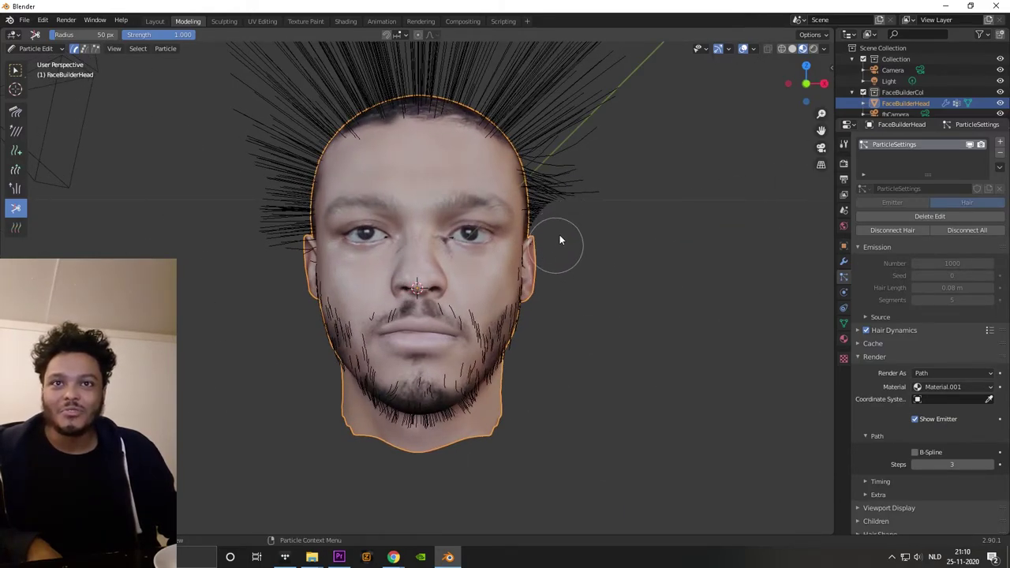
pyautogui.moveTo(550, 240)
pyautogui.mouseDown()
pyautogui.moveTo(567, 217)
pyautogui.moveTo(552, 229)
pyautogui.moveTo(567, 189)
pyautogui.moveTo(594, 178)
pyautogui.mouseUp()
pyautogui.scroll(-3, 594, 178)
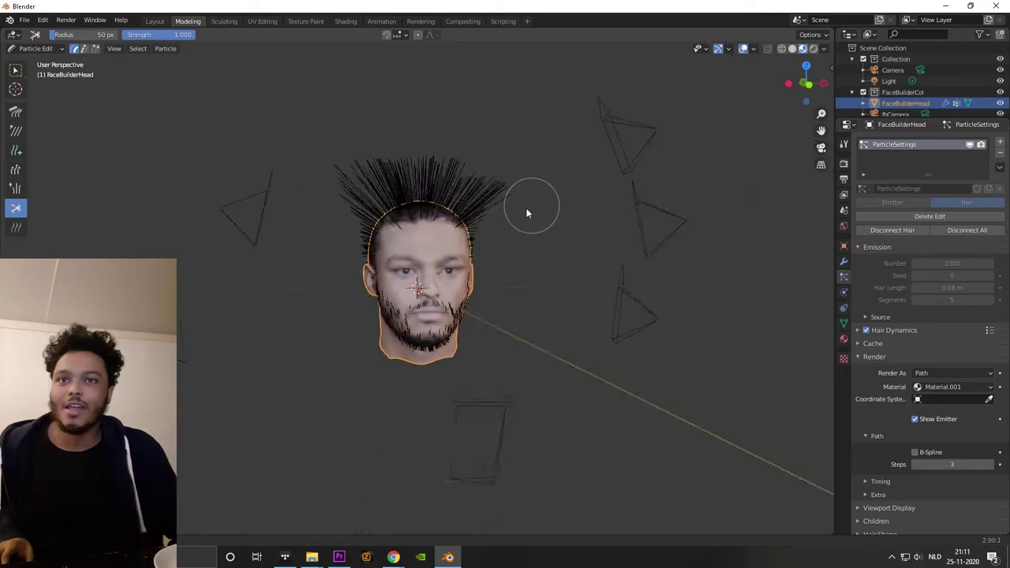
pyautogui.moveTo(527, 213); pyautogui.dragTo(408, 343, button='middle')
# Return the head to Object Mode and check the trimmed hair and beard from several angles
pyautogui.click(57, 48)
pyautogui.click(48, 61)
pyautogui.scroll(4, 424, 244)
pyautogui.scroll(-3, 429, 245)
pyautogui.scroll(3, 433, 249)
pyautogui.scroll(-2, 434, 251)
pyautogui.scroll(-1, 405, 259)
pyautogui.scroll(1, 376, 301)
pyautogui.scroll(2, 375, 297)
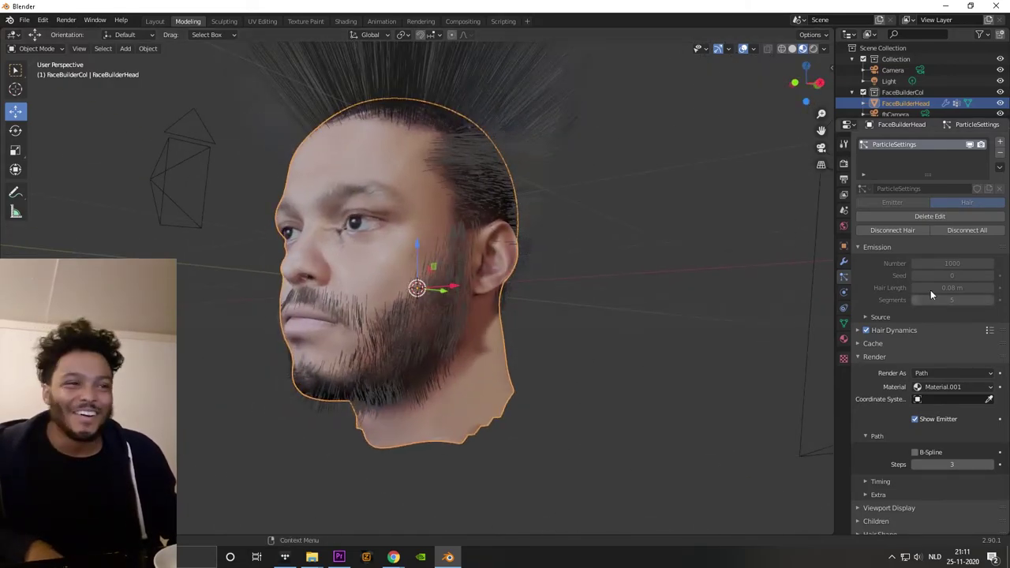
pyautogui.moveTo(526, 317); pyautogui.dragTo(477, 304, button='middle')
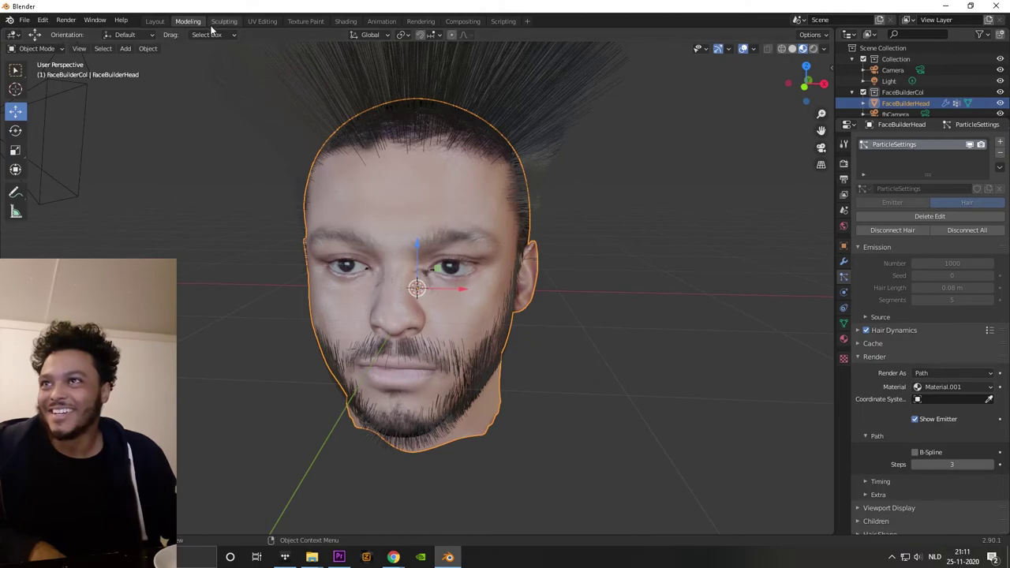
# Render a still image of the head and examine the hair and beard in the result
pyautogui.click(67, 21)
pyautogui.click(82, 35)
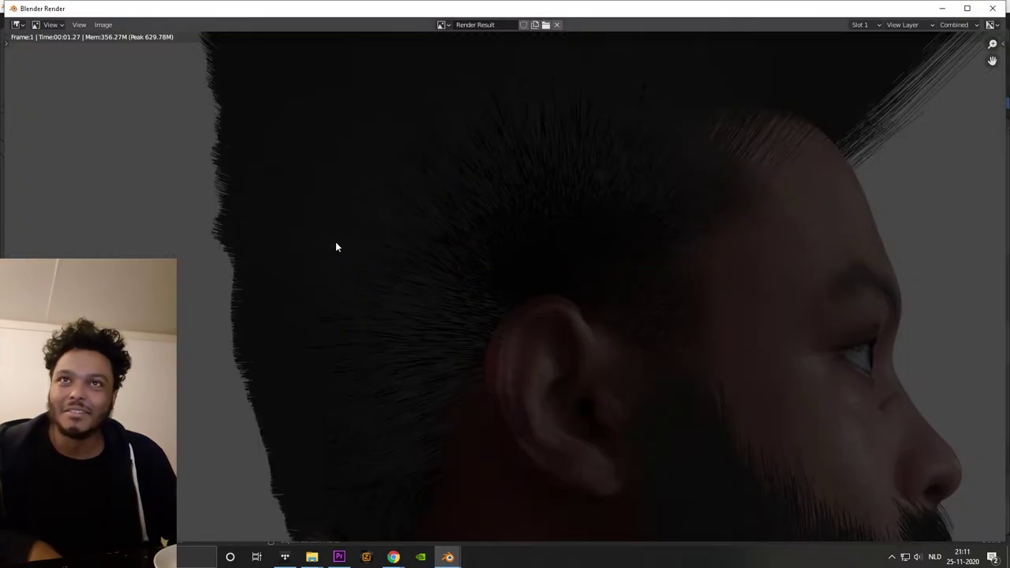
pyautogui.scroll(-3, 450, 289)
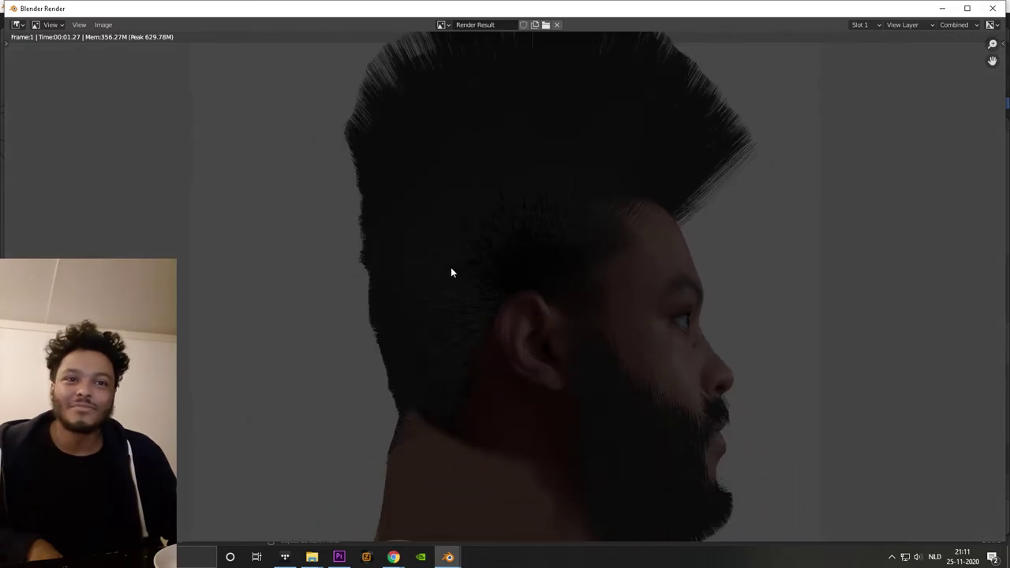
pyautogui.scroll(-2, 451, 268)
pyautogui.moveTo(426, 246); pyautogui.dragTo(334, 184, button='middle')
pyautogui.scroll(1, 470, 290)
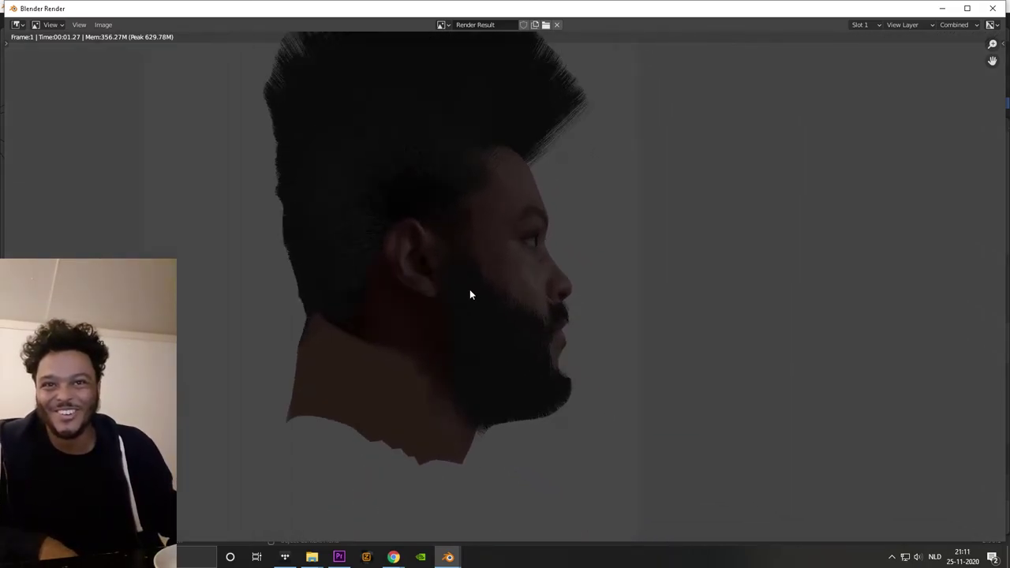
pyautogui.scroll(1, 426, 273)
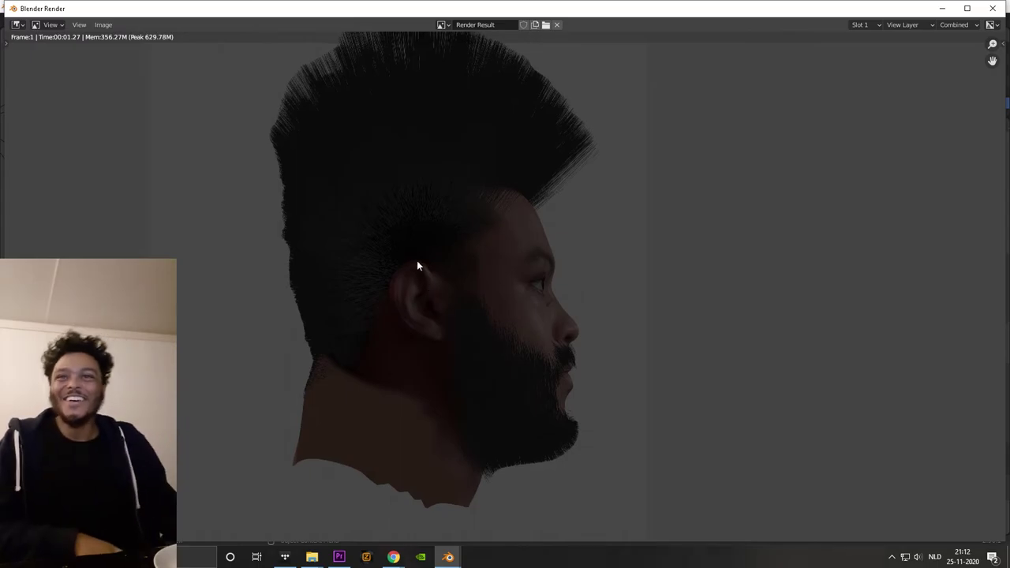
pyautogui.scroll(2, 338, 229)
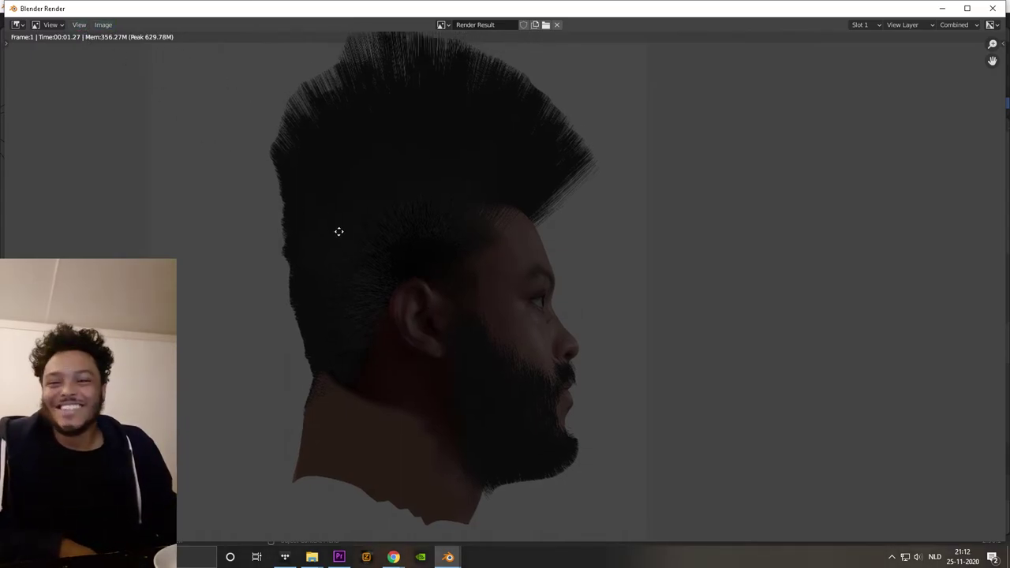
# Save the render as untitled.png in the Documents folder and minimize the render window
pyautogui.click(102, 25)
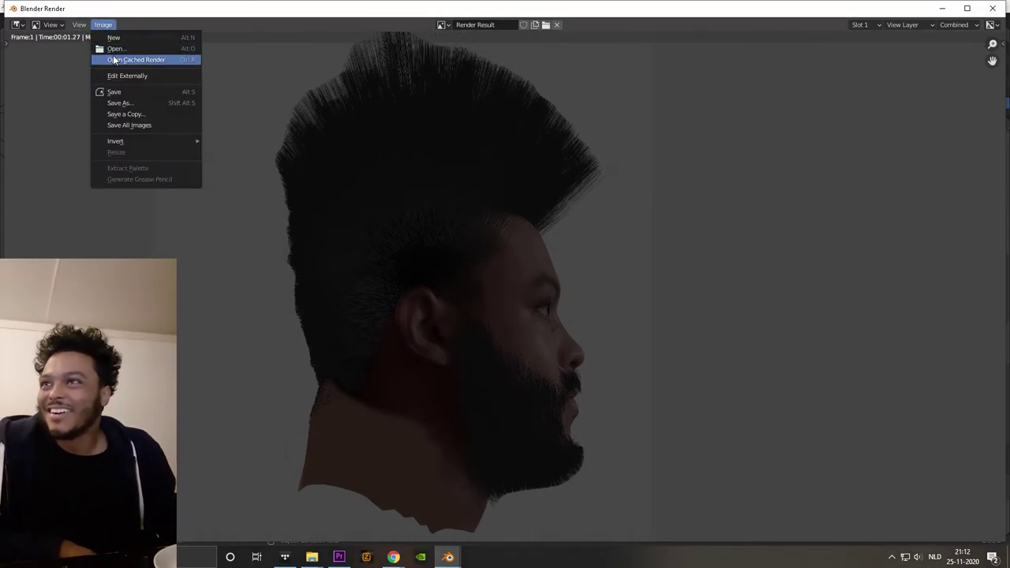
pyautogui.click(119, 103)
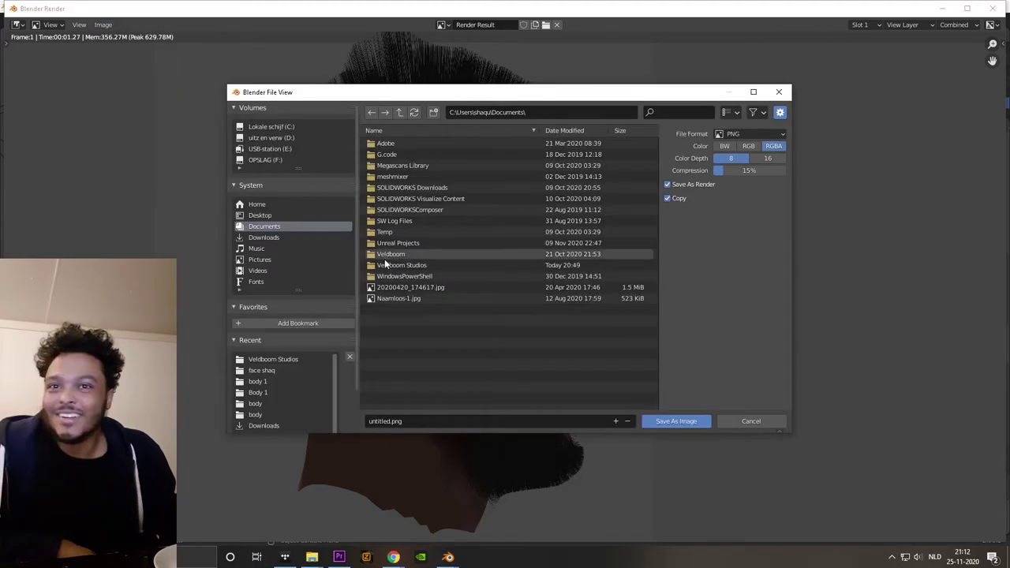
pyautogui.click(663, 423)
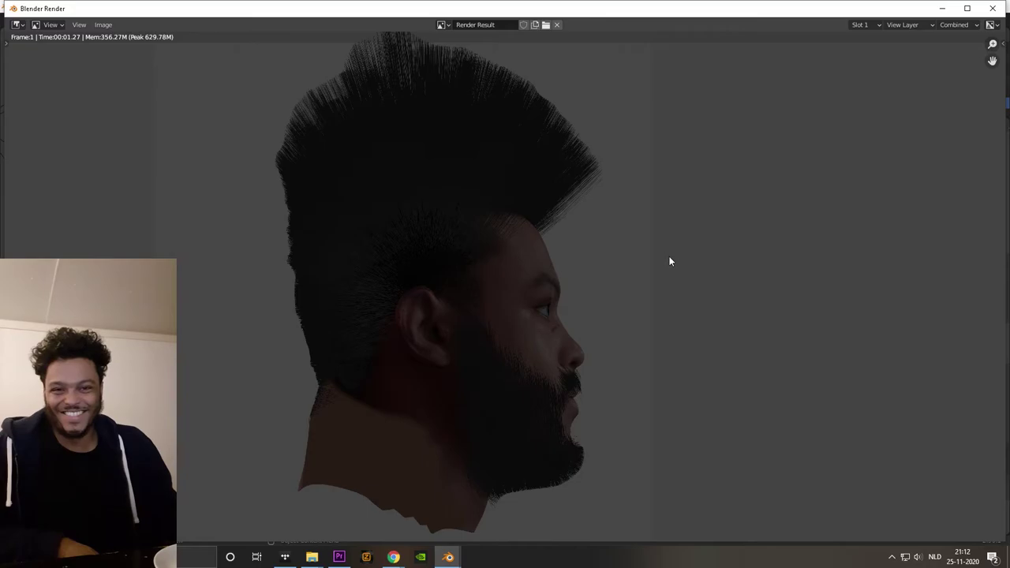
pyautogui.click(947, 7)
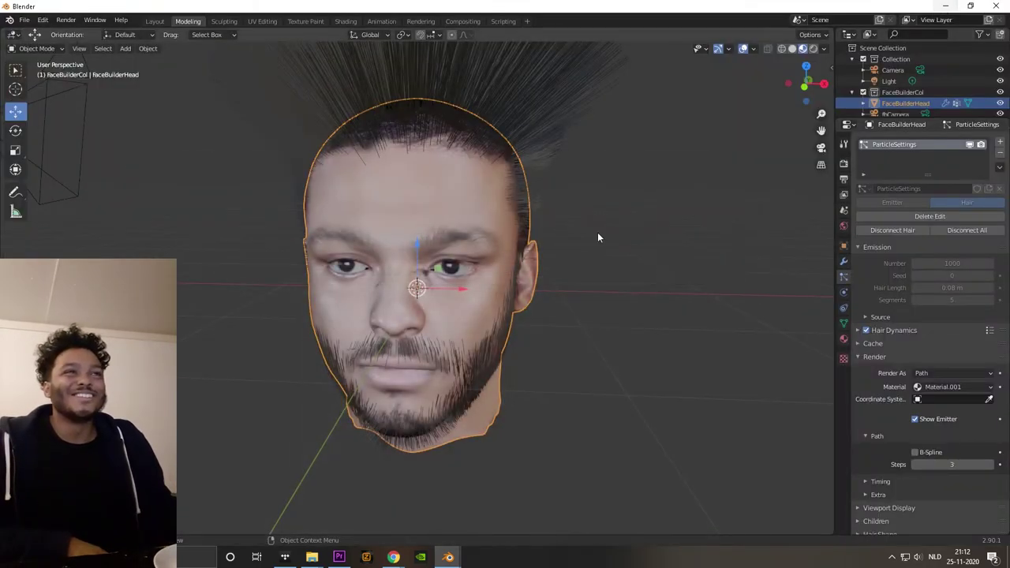
# Switch to the Animation workspace and show the head in its main viewport with Rendered shading
pyautogui.moveTo(360, 338); pyautogui.dragTo(409, 336, button='middle')
pyautogui.scroll(2, 263, 233)
pyautogui.scroll(-3, 268, 249)
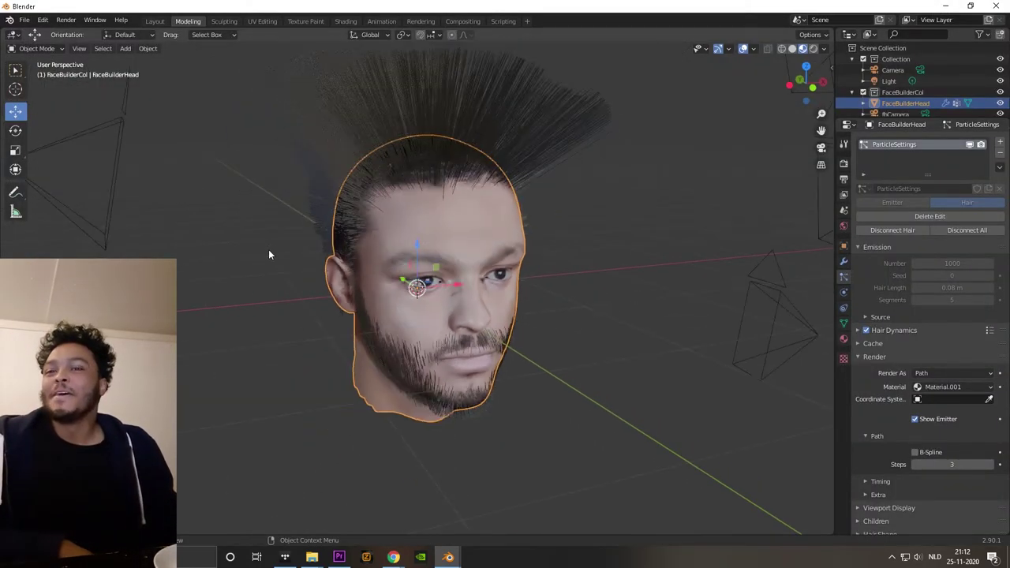
pyautogui.moveTo(269, 250); pyautogui.dragTo(256, 231, button='middle')
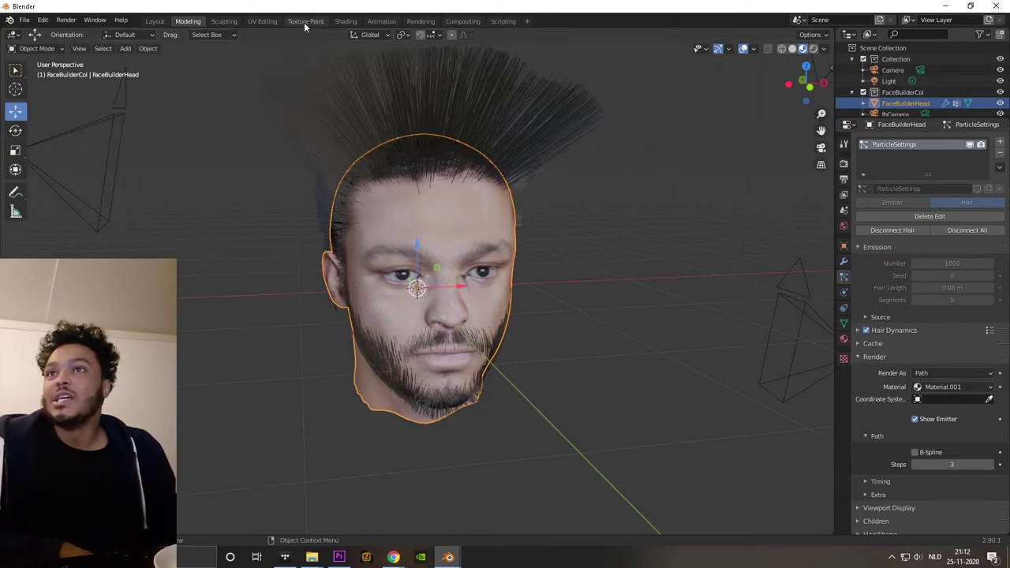
pyautogui.click(381, 21)
pyautogui.moveTo(568, 282); pyautogui.dragTo(604, 238, button='middle')
pyautogui.scroll(3, 564, 240)
pyautogui.scroll(4, 578, 237)
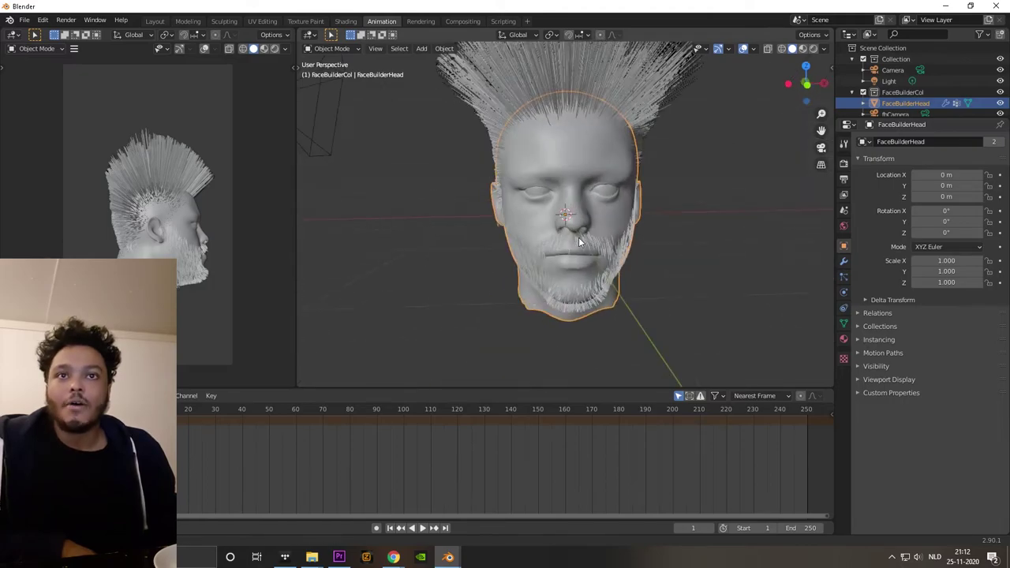
pyautogui.click(814, 48)
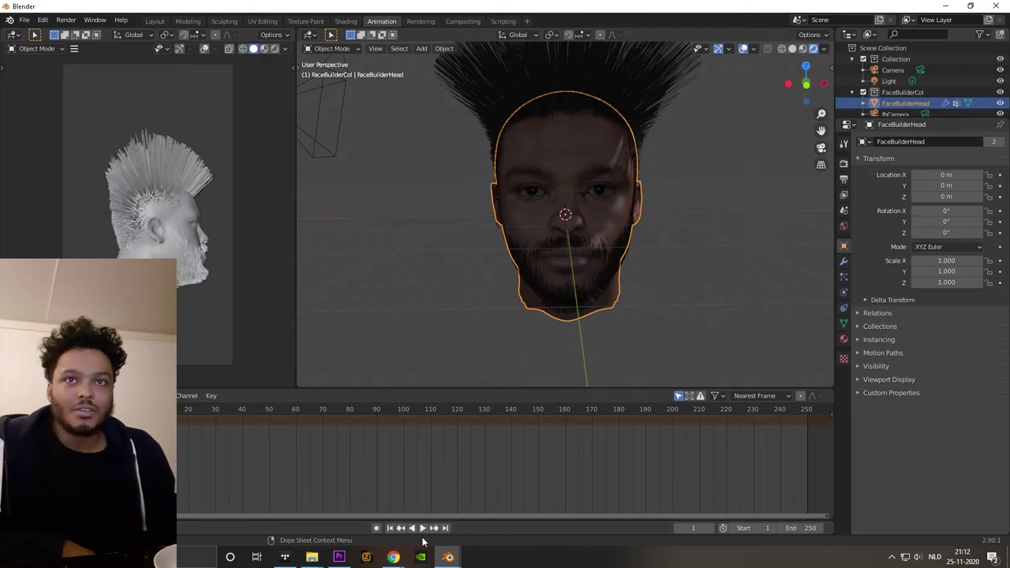
# Play the animation to preview the hair dynamics, cancel playback, and return to the Modeling workspace
pyautogui.click(844, 277)
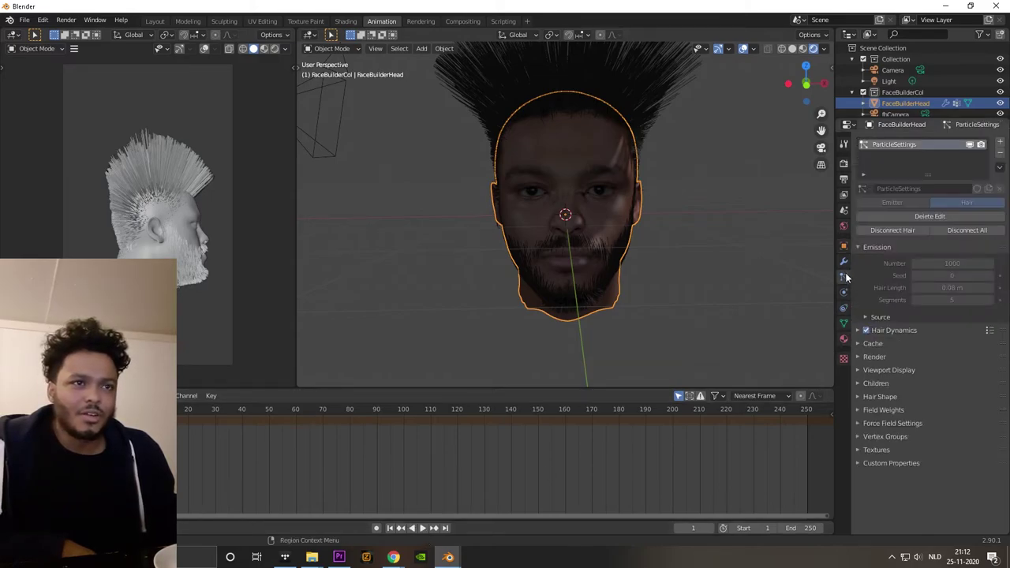
pyautogui.click(420, 528)
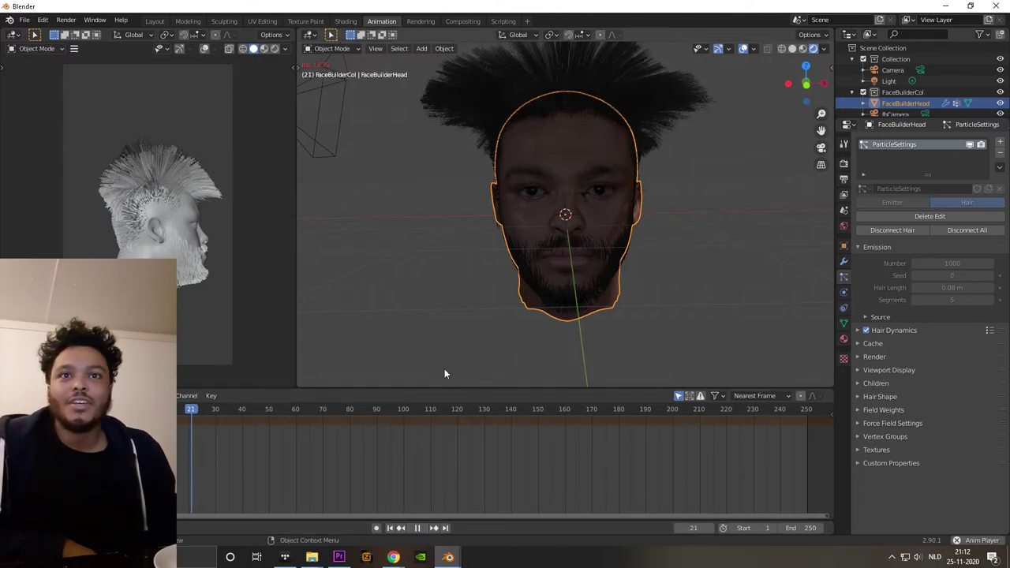
pyautogui.press('Escape')
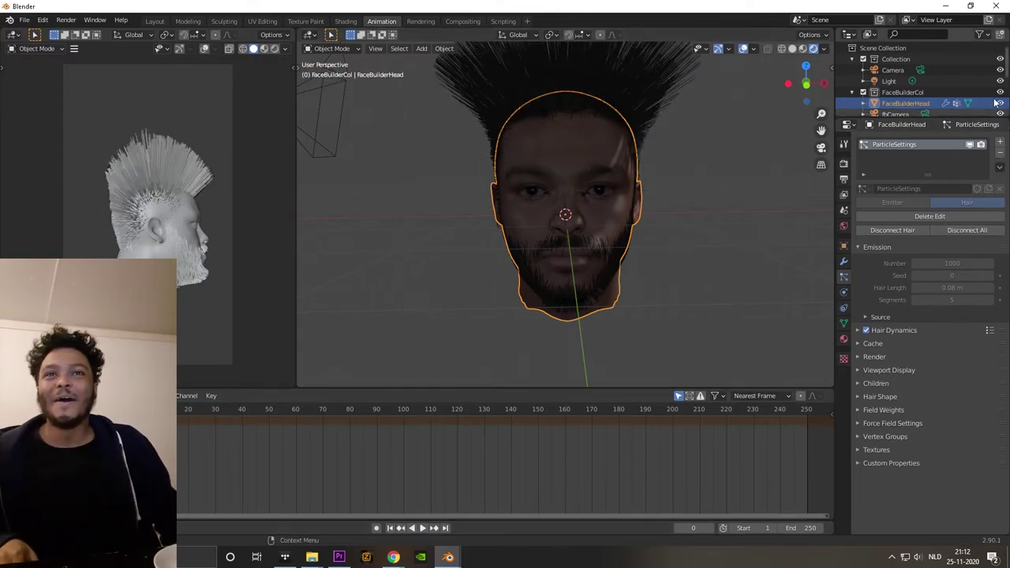
pyautogui.click(188, 21)
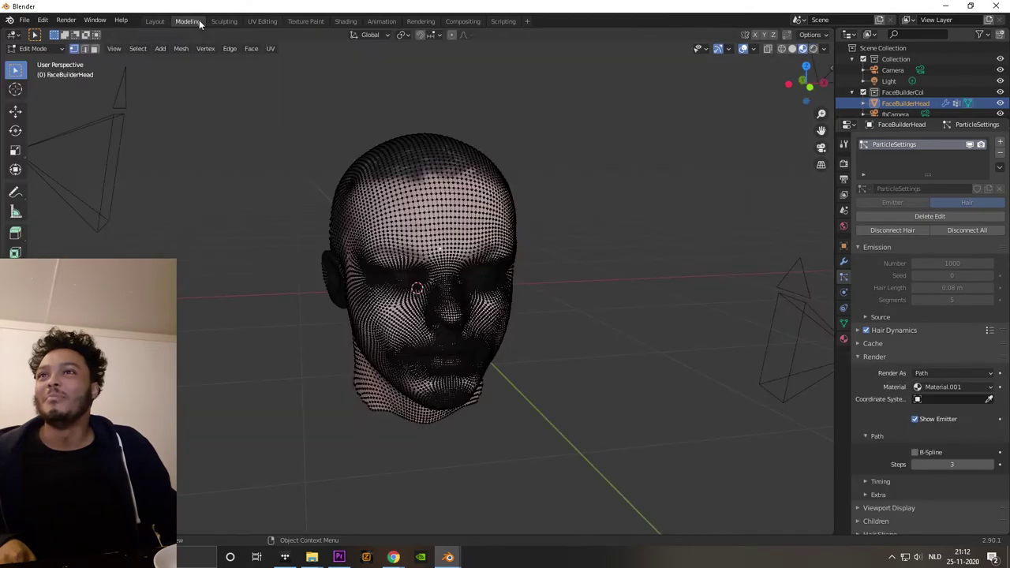
# Switch to the Sculpting workspace and put the head into Particle Edit mode, viewed from the front
pyautogui.click(224, 21)
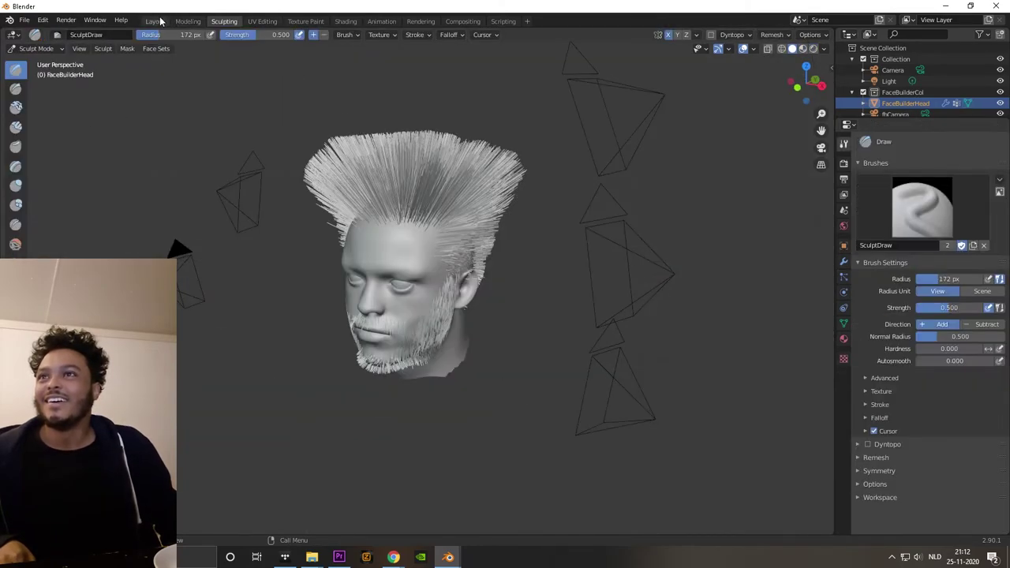
pyautogui.moveTo(371, 213); pyautogui.dragTo(452, 206, button='middle')
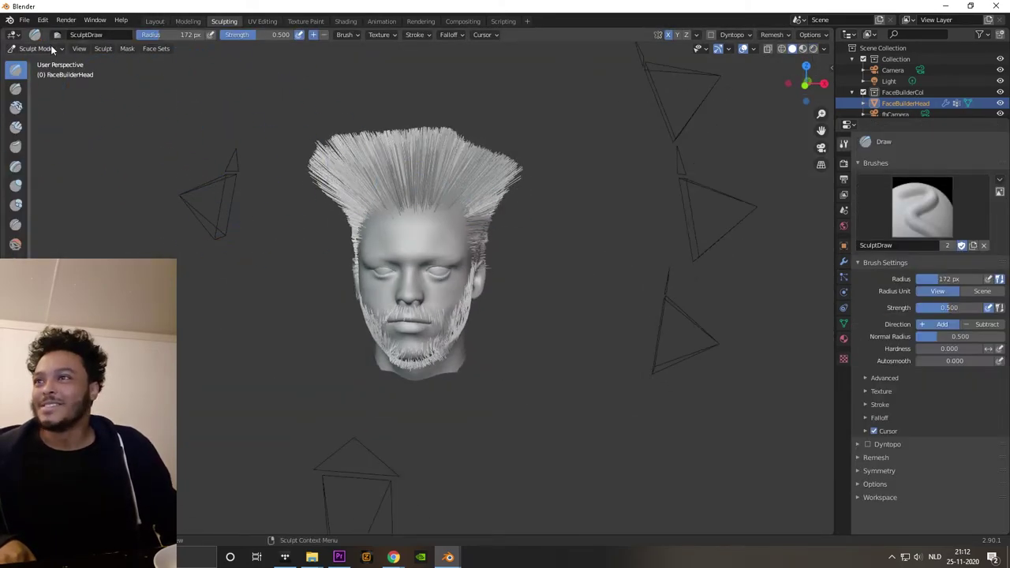
pyautogui.click(51, 45)
pyautogui.click(40, 135)
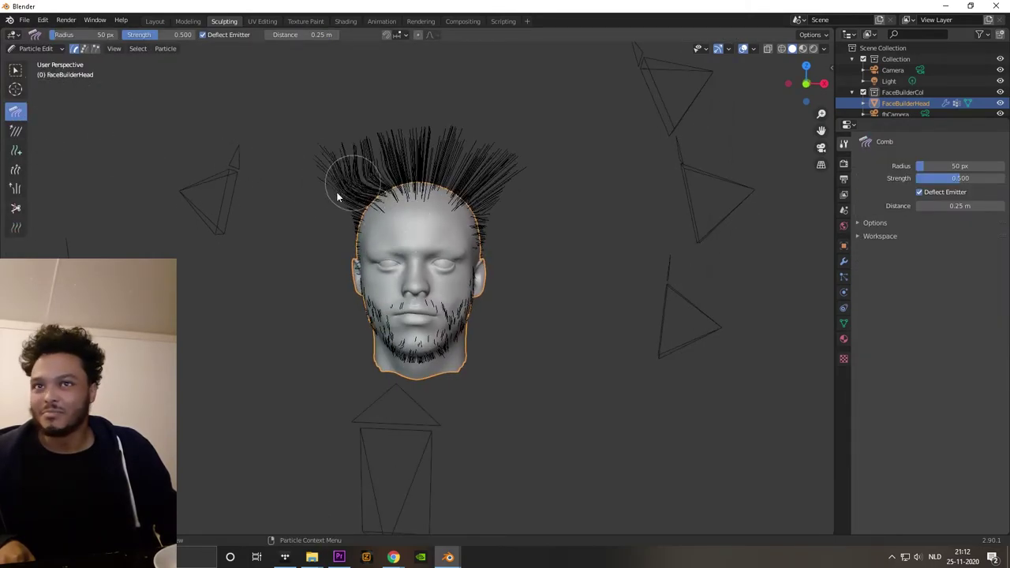
# Comb the spiky hair on the top and sides of the head downward with the Comb brush
pyautogui.moveTo(401, 143)
pyautogui.mouseDown(button='middle')
pyautogui.moveTo(370, 188)
pyautogui.moveTo(387, 170)
pyautogui.mouseUp(button='middle')
pyautogui.moveTo(387, 169)
pyautogui.mouseDown()
pyautogui.moveTo(458, 169)
pyautogui.moveTo(490, 234)
pyautogui.mouseUp()
pyautogui.moveTo(489, 234); pyautogui.dragTo(454, 248, button='middle')
pyautogui.moveTo(355, 183)
pyautogui.mouseDown()
pyautogui.moveTo(448, 190)
pyautogui.moveTo(462, 226)
pyautogui.moveTo(345, 203)
pyautogui.mouseUp()
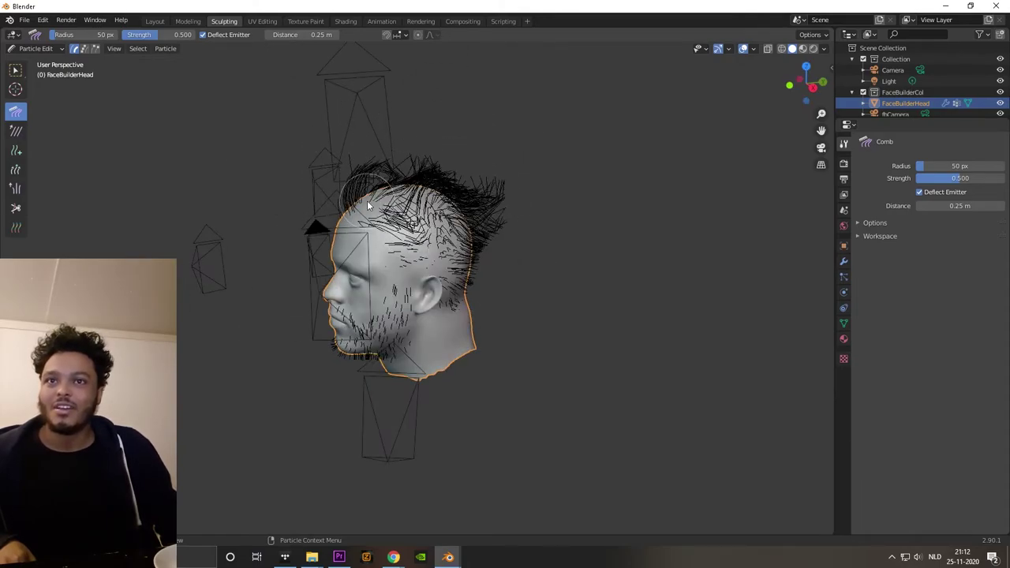
pyautogui.moveTo(345, 203)
pyautogui.mouseDown(button='middle')
pyautogui.moveTo(485, 221)
pyautogui.moveTo(461, 206)
pyautogui.mouseUp(button='middle')
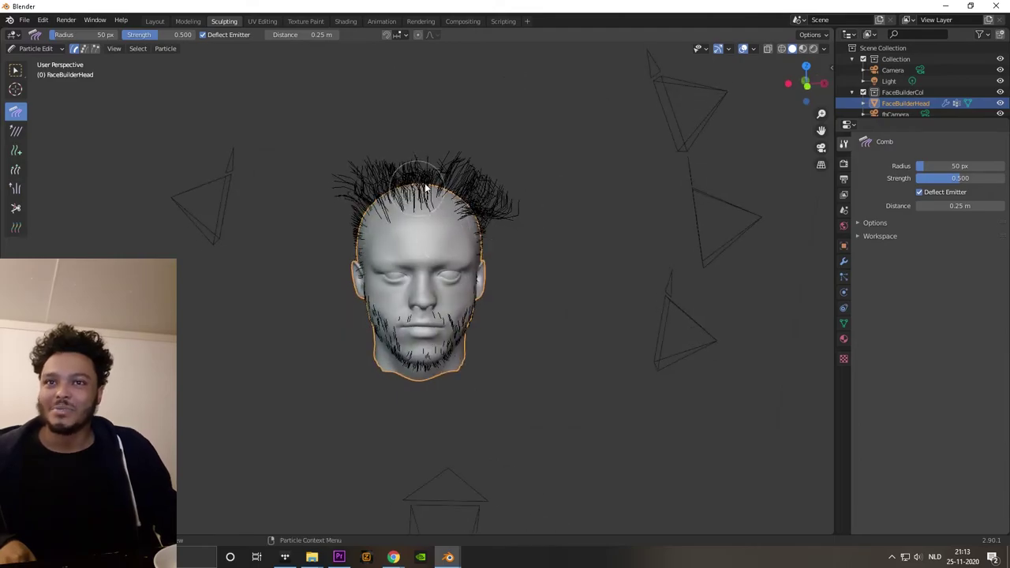
pyautogui.moveTo(357, 200)
pyautogui.mouseDown(button='middle')
pyautogui.moveTo(379, 237)
pyautogui.moveTo(407, 213)
pyautogui.moveTo(316, 150)
pyautogui.mouseUp(button='middle')
pyautogui.moveTo(375, 229); pyautogui.dragTo(435, 197)
# Show the head with Material Preview shading and comb the side hair upward
pyautogui.click(803, 49)
pyautogui.moveTo(355, 194)
pyautogui.mouseDown(button='middle')
pyautogui.moveTo(465, 214)
pyautogui.moveTo(456, 194)
pyautogui.mouseUp(button='middle')
pyautogui.scroll(4, 442, 197)
pyautogui.moveTo(284, 194); pyautogui.dragTo(383, 98)
pyautogui.moveTo(484, 137); pyautogui.dragTo(411, 186, button='middle')
# Examine the particle system's Hair Shape, Vertex Groups, Hair Dynamics, Collisions and emission Source settings
pyautogui.click(844, 277)
pyautogui.click(880, 397)
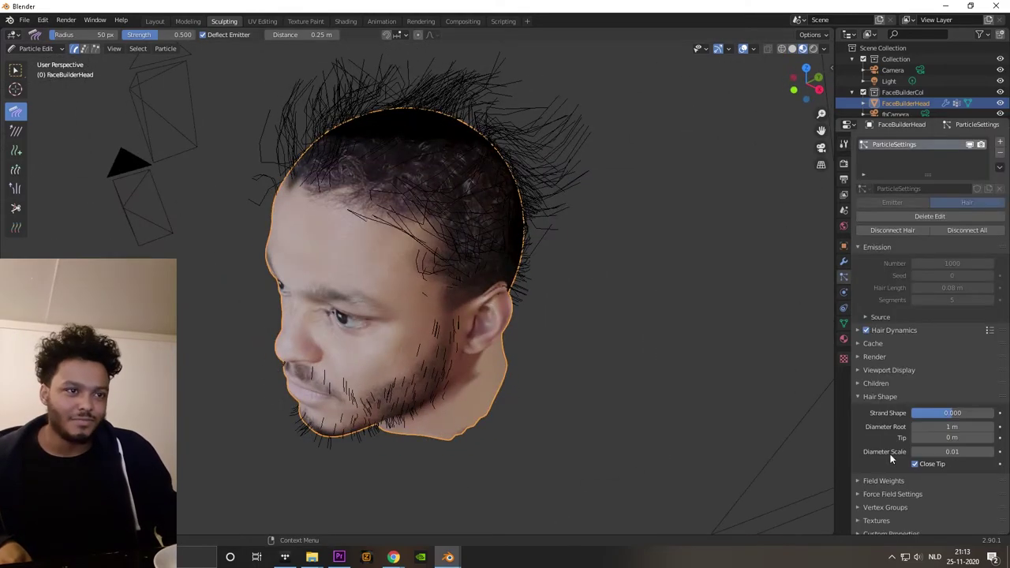
pyautogui.click(884, 480)
pyautogui.click(883, 397)
pyautogui.scroll(-4, 885, 396)
pyautogui.click(884, 300)
pyautogui.click(875, 437)
pyautogui.scroll(-1, 875, 434)
pyautogui.click(859, 307)
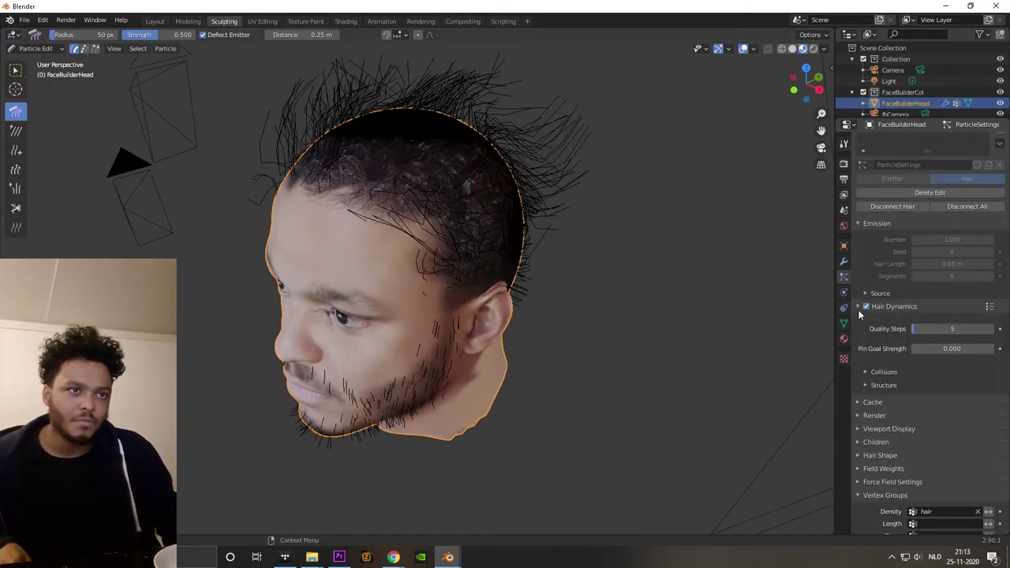
pyautogui.click(868, 372)
pyautogui.click(927, 388)
pyautogui.scroll(1, 908, 394)
pyautogui.click(879, 317)
pyautogui.click(932, 358)
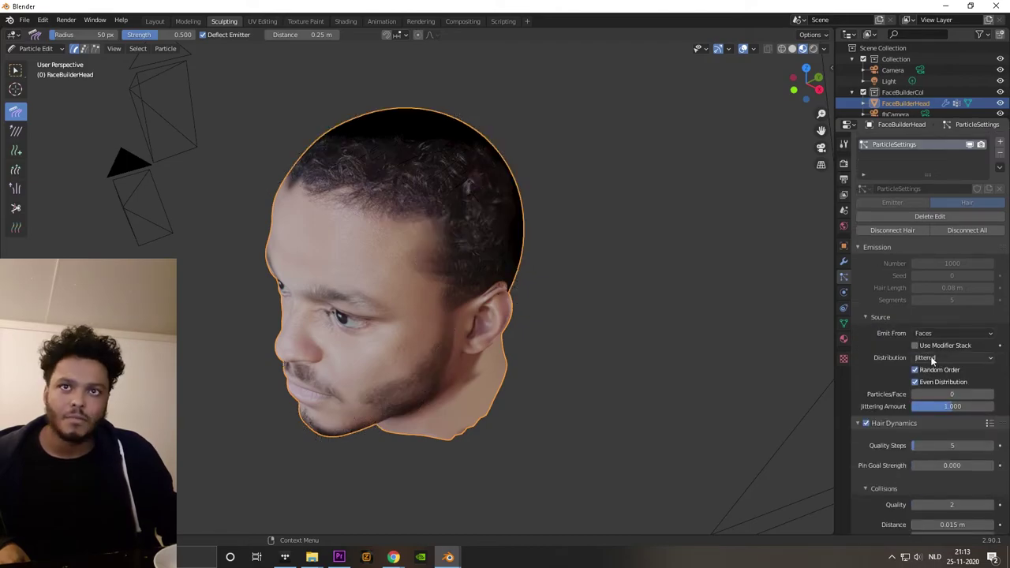
# Switch to Object Mode, reselect the head and return it to Particle Edit mode
pyautogui.click(37, 49)
pyautogui.click(39, 63)
pyautogui.moveTo(277, 179); pyautogui.dragTo(355, 170, button='middle')
pyautogui.scroll(-2, 356, 170)
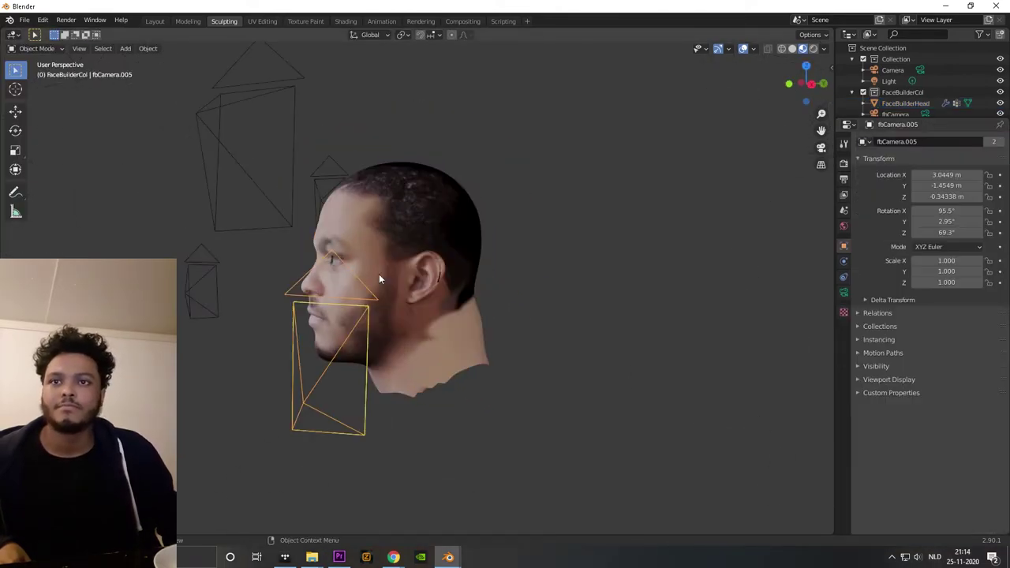
pyautogui.click(379, 252)
pyautogui.hotkey('ctrl', 'Tab')
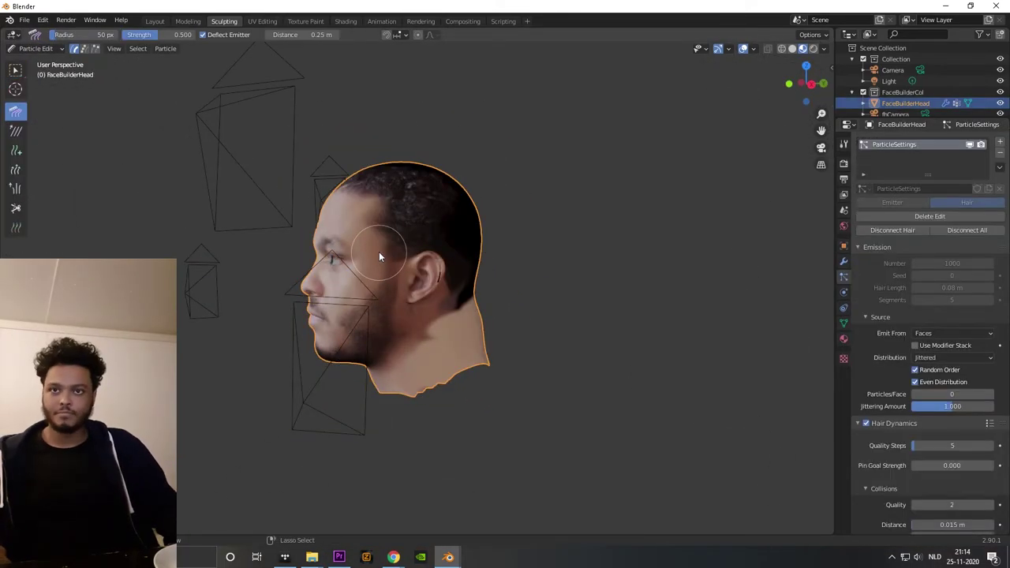
# Enable Clump Noise for the interpolated child hairs and set the clumping Shape to 0.999
pyautogui.press('KP_1')
pyautogui.scroll(-6, 903, 274)
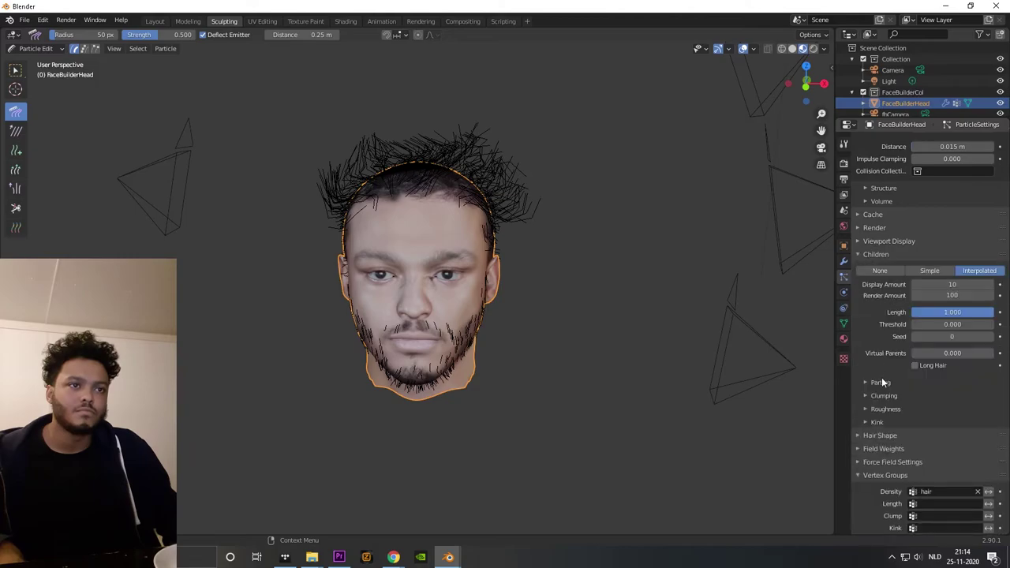
pyautogui.click(876, 389)
pyautogui.scroll(-4, 930, 460)
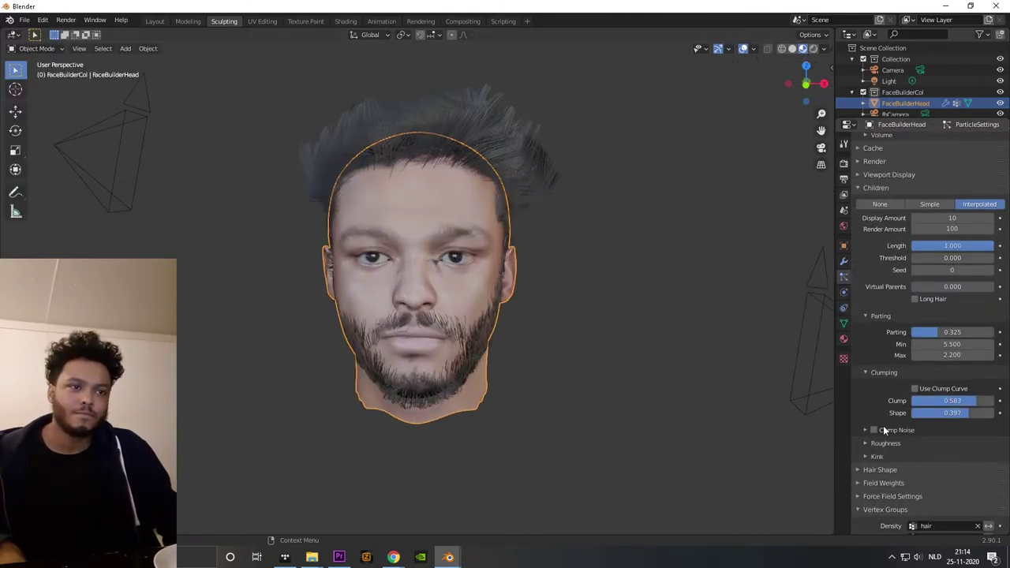
pyautogui.click(883, 426)
pyautogui.scroll(-3, 950, 323)
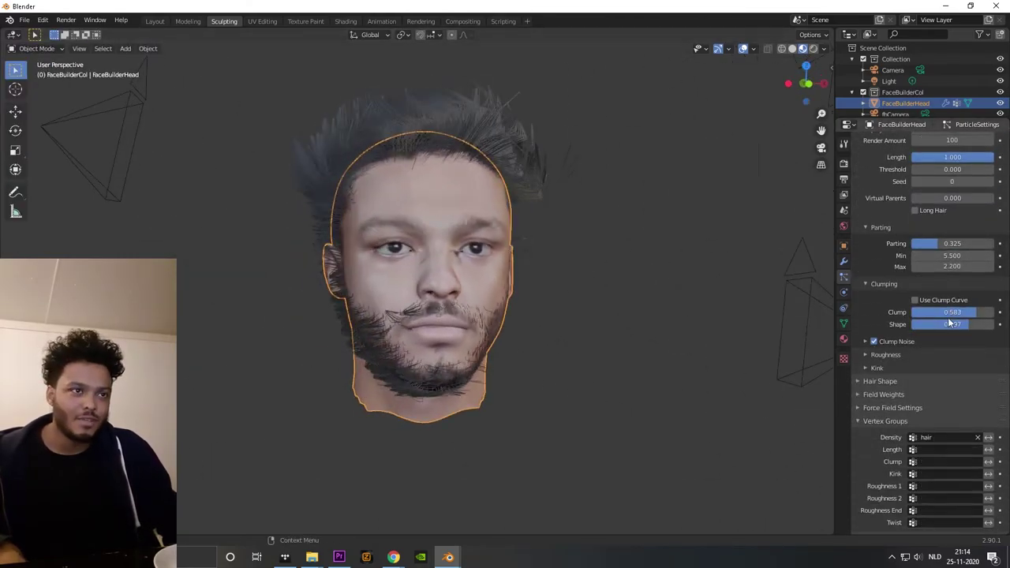
pyautogui.moveTo(969, 324)
pyautogui.mouseDown()
pyautogui.moveTo(912, 324)
pyautogui.moveTo(992, 324)
pyautogui.moveTo(958, 324)
pyautogui.moveTo(981, 325)
pyautogui.mouseUp()
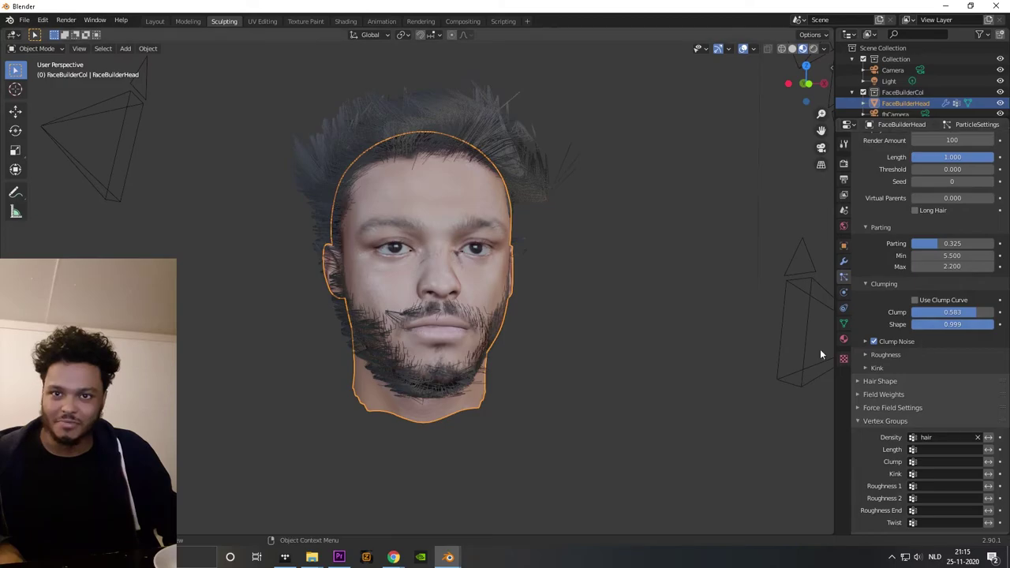
# Look at the head in the Texture Paint, Shading and Animation workspaces, stopping the animation playback
pyautogui.click(308, 21)
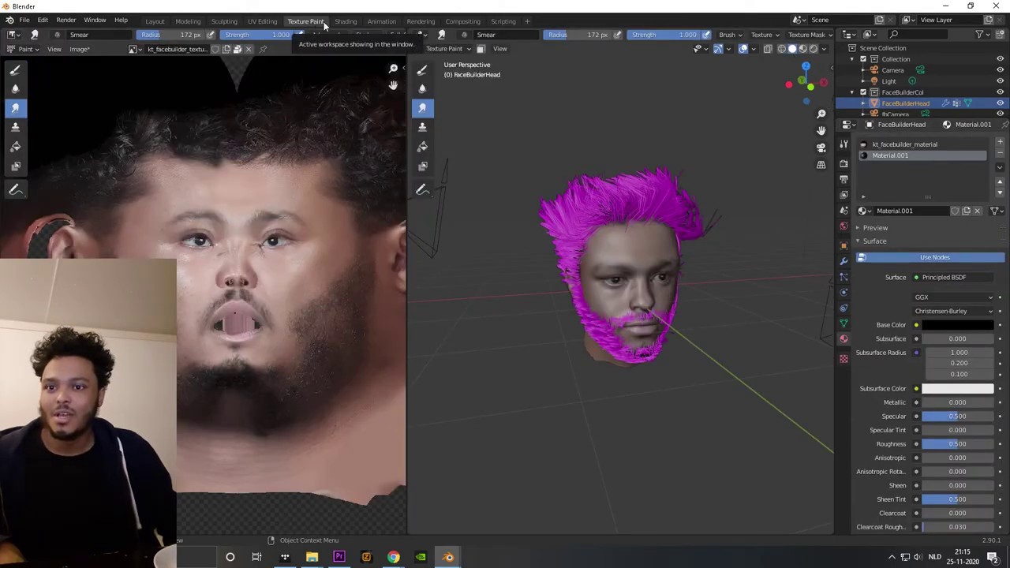
pyautogui.click(347, 21)
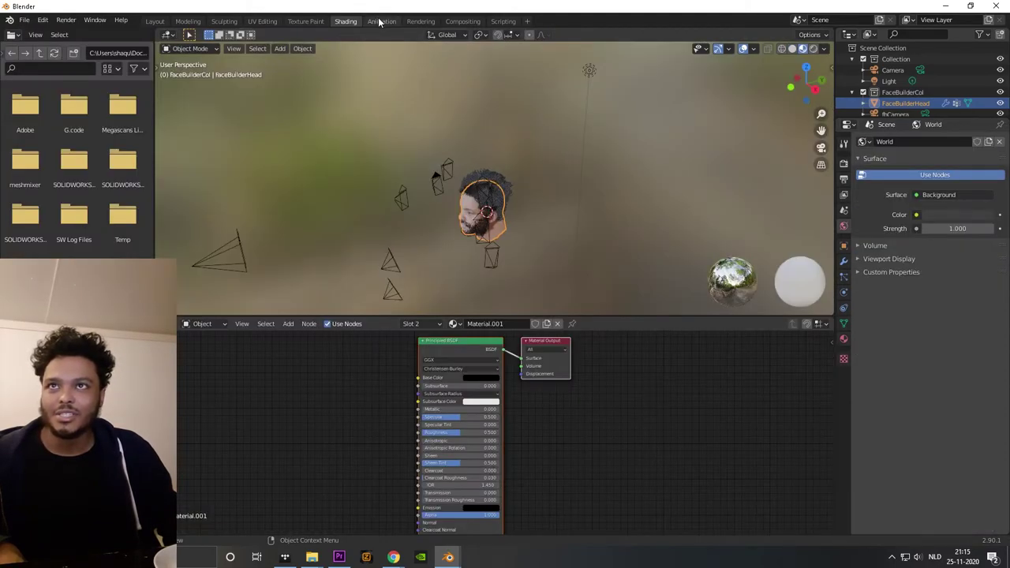
pyautogui.click(380, 22)
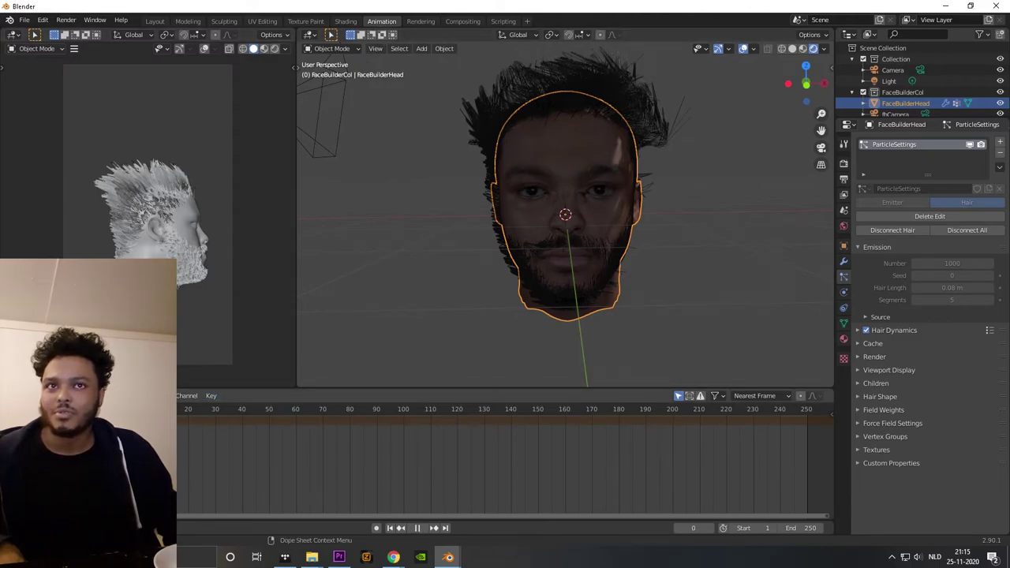
pyautogui.press('space')
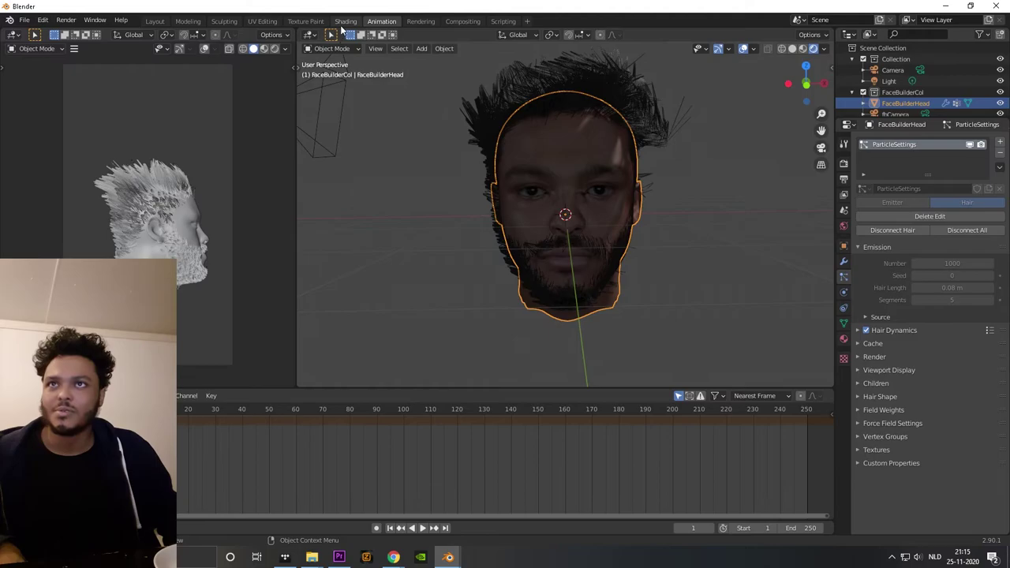
# Revisit the Shading and Texture Paint workspaces and return to the Modeling workspace
pyautogui.click(344, 22)
pyautogui.click(320, 22)
pyautogui.moveTo(683, 277)
pyautogui.mouseDown(button='middle')
pyautogui.moveTo(524, 269)
pyautogui.moveTo(827, 287)
pyautogui.moveTo(430, 299)
pyautogui.moveTo(660, 265)
pyautogui.mouseUp(button='middle')
pyautogui.click(187, 21)
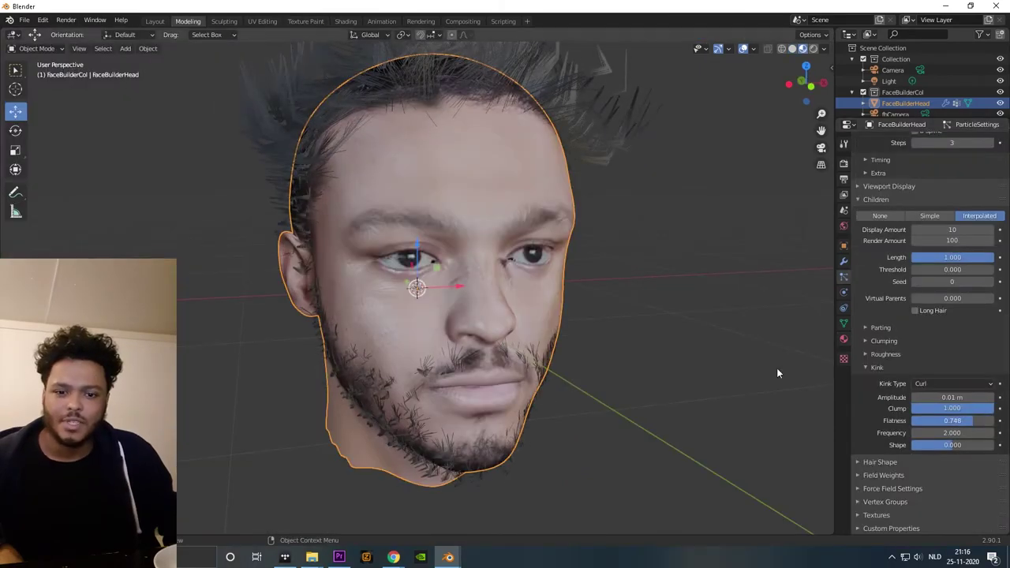
# Set the curl kink's Clump to 0.185, Frequency to 0.915 and Shape to 0.999
pyautogui.moveTo(777, 368); pyautogui.dragTo(827, 354, button='middle')
pyautogui.moveTo(951, 409); pyautogui.dragTo(940, 412)
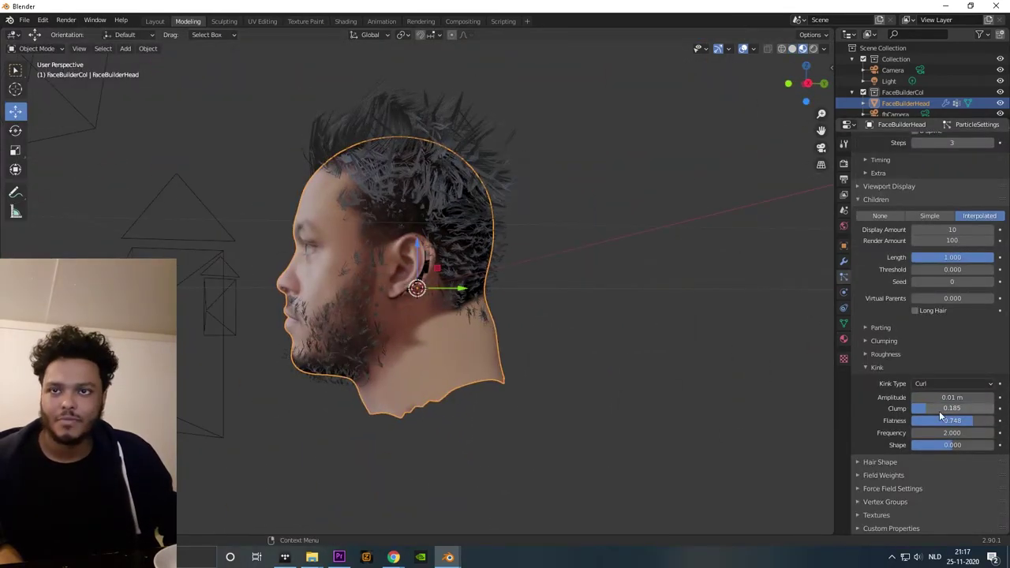
pyautogui.moveTo(394, 245); pyautogui.dragTo(537, 189, button='middle')
pyautogui.scroll(4, 537, 190)
pyautogui.moveTo(932, 433); pyautogui.dragTo(993, 446)
# Set the child hairs' Display Amount to 56 and Render Amount to 54
pyautogui.moveTo(379, 292); pyautogui.dragTo(608, 363, button='middle')
pyautogui.scroll(-2, 608, 363)
pyautogui.moveTo(952, 230); pyautogui.dragTo(987, 230)
pyautogui.moveTo(953, 240); pyautogui.dragTo(919, 241)
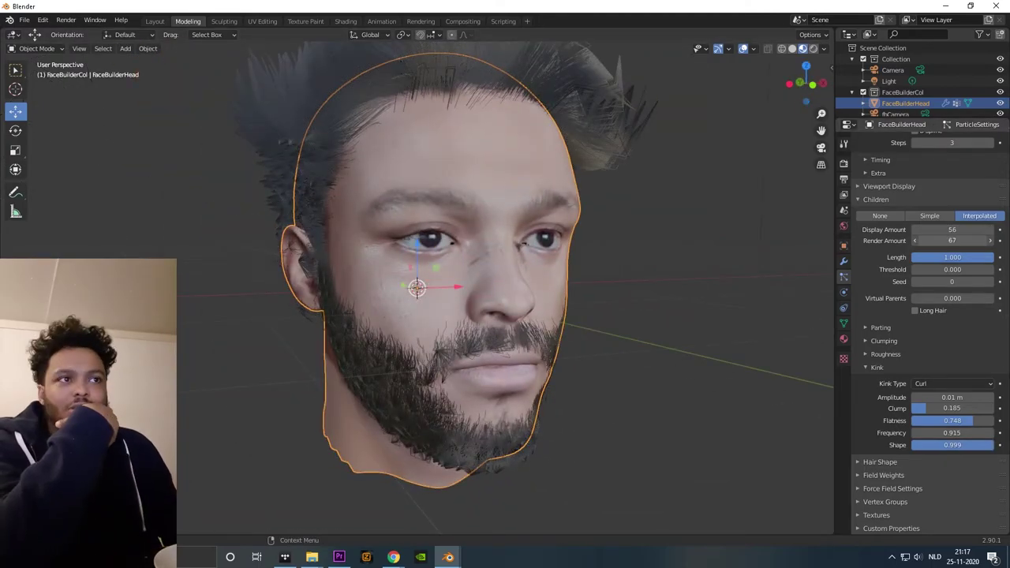
pyautogui.moveTo(655, 245); pyautogui.dragTo(539, 252, button='middle')
pyautogui.moveTo(442, 292); pyautogui.dragTo(500, 293, button='middle')
# Try a kink Clump of 1.000, Flatness of 0.179 and Frequency of 1.099 with the Radial kink type
pyautogui.click(885, 464)
pyautogui.moveTo(885, 464); pyautogui.dragTo(885, 419, button='middle')
pyautogui.scroll(-1, 505, 292)
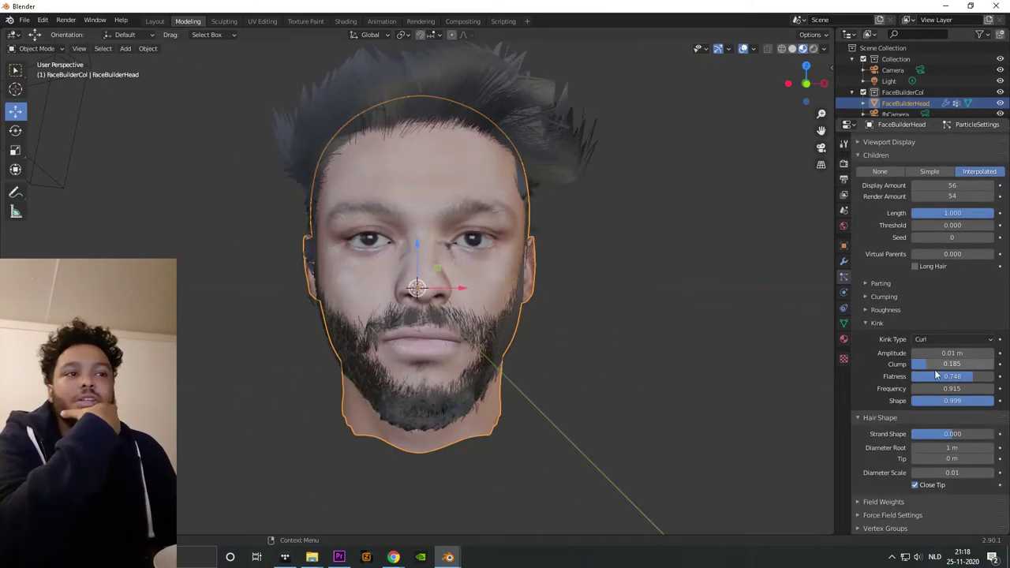
pyautogui.moveTo(941, 377); pyautogui.dragTo(897, 378)
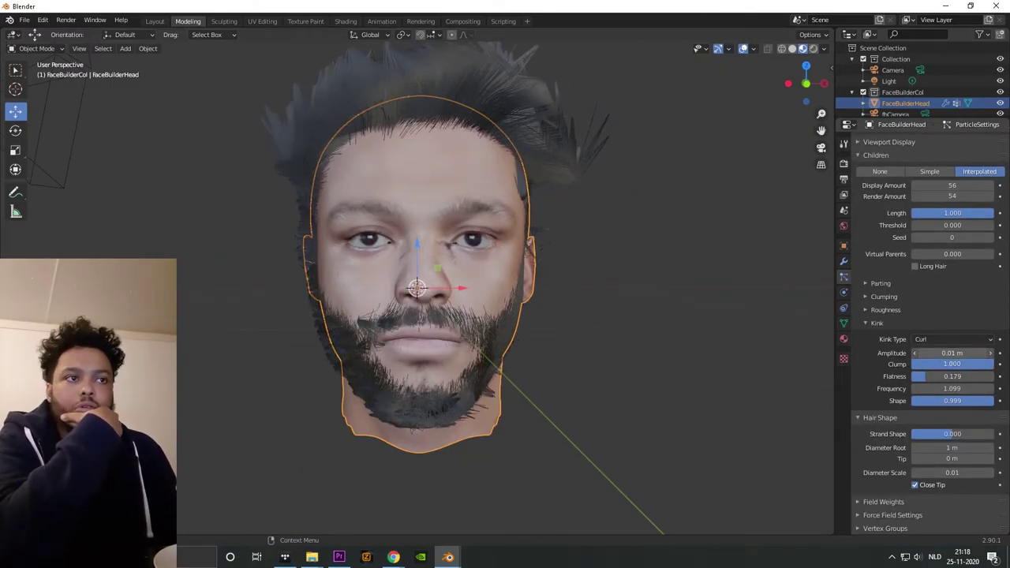
pyautogui.click(953, 339)
pyautogui.click(943, 363)
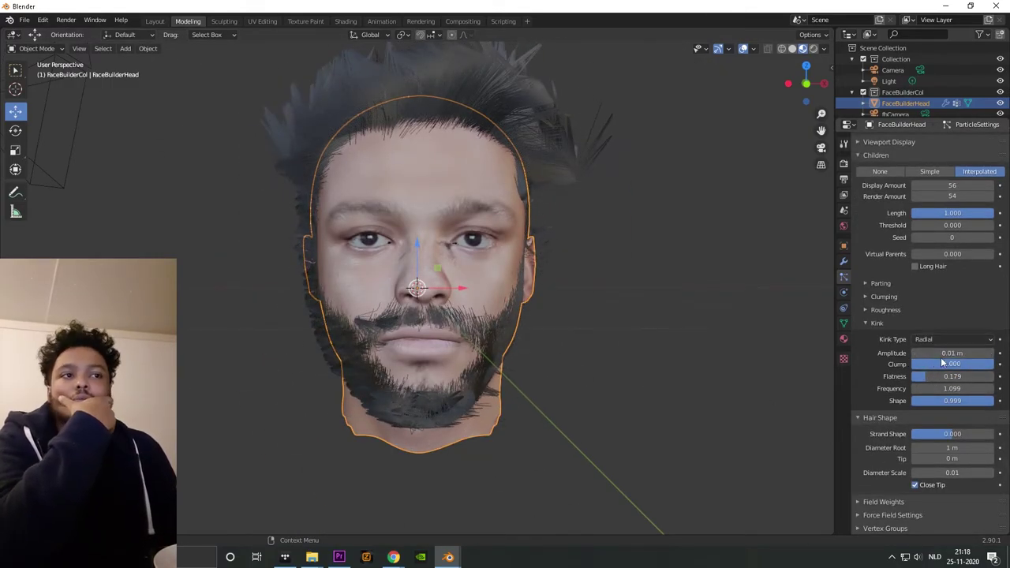
# Set the kink to Wave with Amplitude 0.06 m, Clump 0.947, Flatness 1.000 and Frequency 1.116, and the hair diameter to 0.96 m root, 1.2 m tip
pyautogui.click(944, 340)
pyautogui.click(942, 400)
pyautogui.moveTo(946, 353); pyautogui.dragTo(1009, 376)
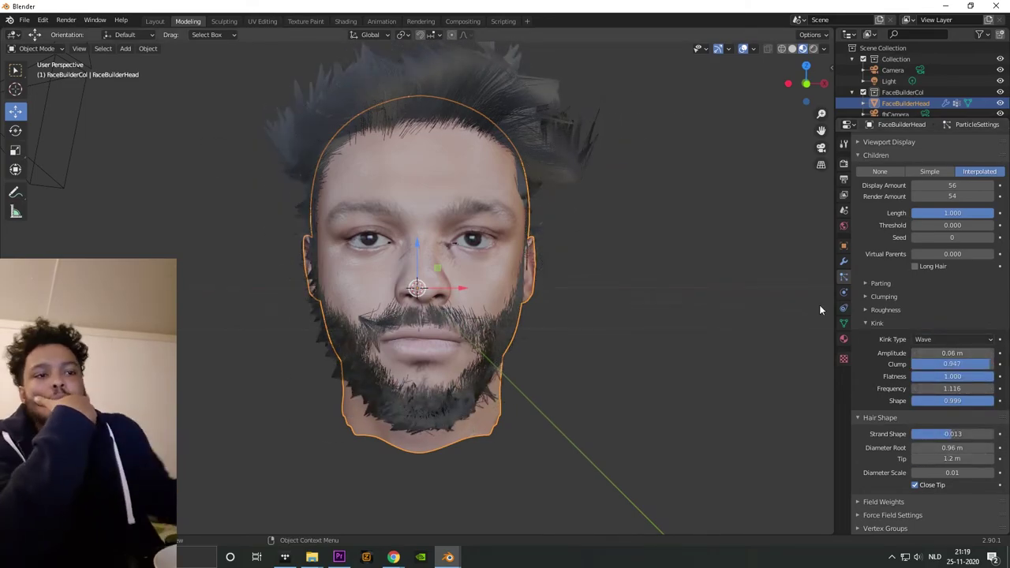
pyautogui.click(671, 264)
# Put the head into Particle Edit mode and smooth the hair strands on top with the Smooth brush
pyautogui.moveTo(489, 257)
pyautogui.mouseDown(button='middle')
pyautogui.moveTo(600, 253)
pyautogui.moveTo(501, 256)
pyautogui.mouseUp(button='middle')
pyautogui.click(37, 49)
pyautogui.click(35, 132)
pyautogui.click(16, 131)
pyautogui.moveTo(328, 170); pyautogui.dragTo(392, 148)
# Smooth the hair across the top of the head again from another angle
pyautogui.moveTo(391, 143); pyautogui.dragTo(331, 237, button='middle')
pyautogui.click(15, 169)
pyautogui.scroll(6, 334, 219)
pyautogui.click(16, 112)
pyautogui.moveTo(319, 97)
pyautogui.mouseDown(button='middle')
pyautogui.moveTo(350, 188)
pyautogui.moveTo(582, 150)
pyautogui.moveTo(356, 263)
pyautogui.moveTo(378, 179)
pyautogui.moveTo(450, 140)
pyautogui.moveTo(260, 131)
pyautogui.mouseUp(button='middle')
pyautogui.scroll(-5, 350, 188)
pyautogui.click(15, 130)
pyautogui.moveTo(348, 87); pyautogui.dragTo(513, 142)
# Comb the hair on the top and both sides of the head with the Comb brush
pyautogui.click(16, 112)
pyautogui.moveTo(339, 127)
pyautogui.mouseDown()
pyautogui.moveTo(389, 92)
pyautogui.moveTo(450, 111)
pyautogui.mouseUp()
pyautogui.moveTo(225, 150); pyautogui.dragTo(308, 273, button='middle')
pyautogui.moveTo(592, 258); pyautogui.dragTo(545, 173)
pyautogui.moveTo(304, 162); pyautogui.dragTo(237, 186)
pyautogui.moveTo(232, 193); pyautogui.dragTo(424, 423, button='middle')
pyautogui.moveTo(498, 316); pyautogui.dragTo(544, 162, button='middle')
# Return to Object Mode and inspect the groomed hair and beard up close from the front
pyautogui.click(37, 49)
pyautogui.click(27, 61)
pyautogui.moveTo(451, 335); pyautogui.dragTo(557, 312, button='middle')
pyautogui.scroll(-3, 433, 313)
pyautogui.scroll(6, 428, 300)
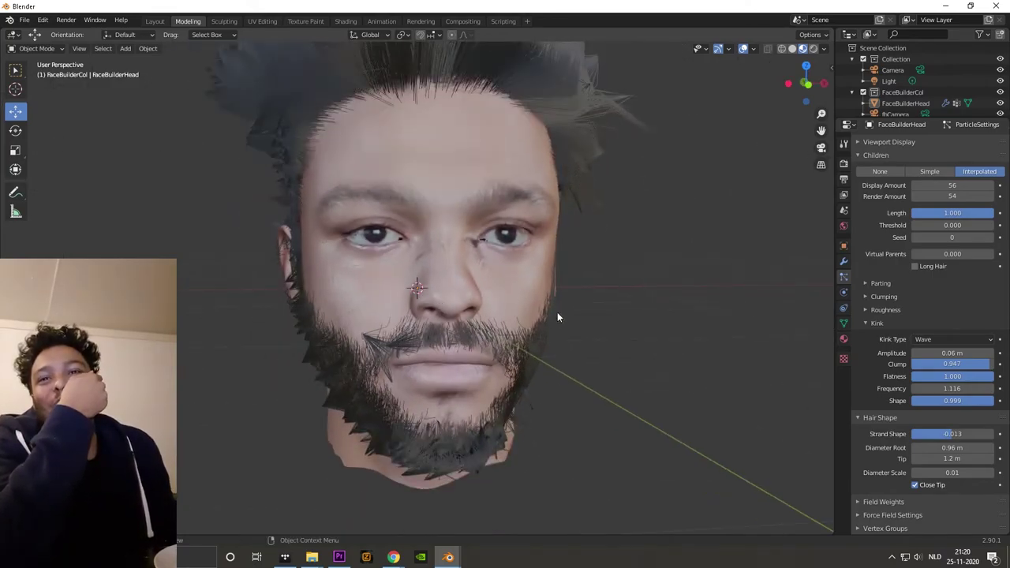
# Change the child hairs' kink type to Curl and check the hair and beard from the front
pyautogui.click(916, 340)
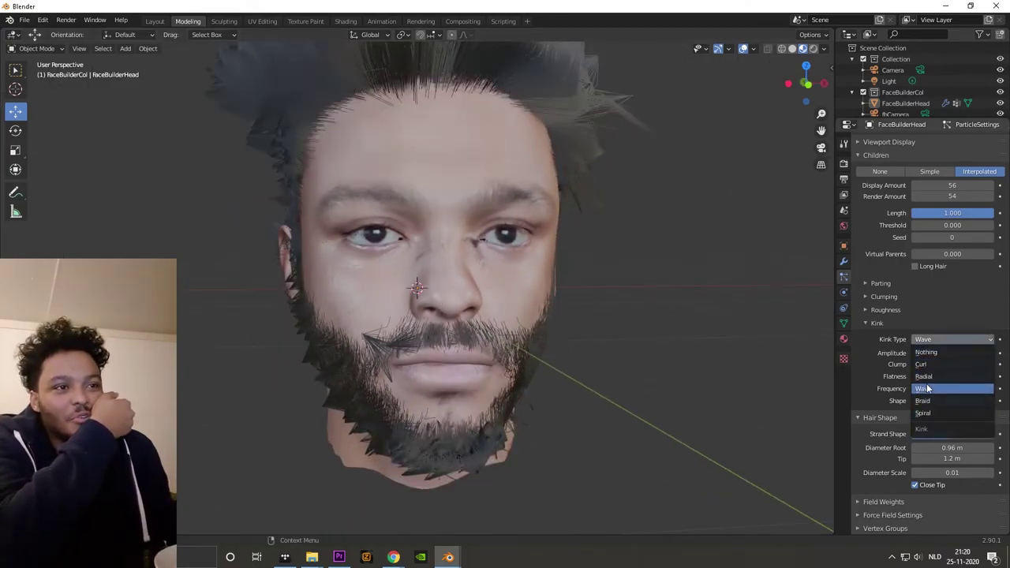
pyautogui.click(925, 366)
pyautogui.scroll(-3, 485, 268)
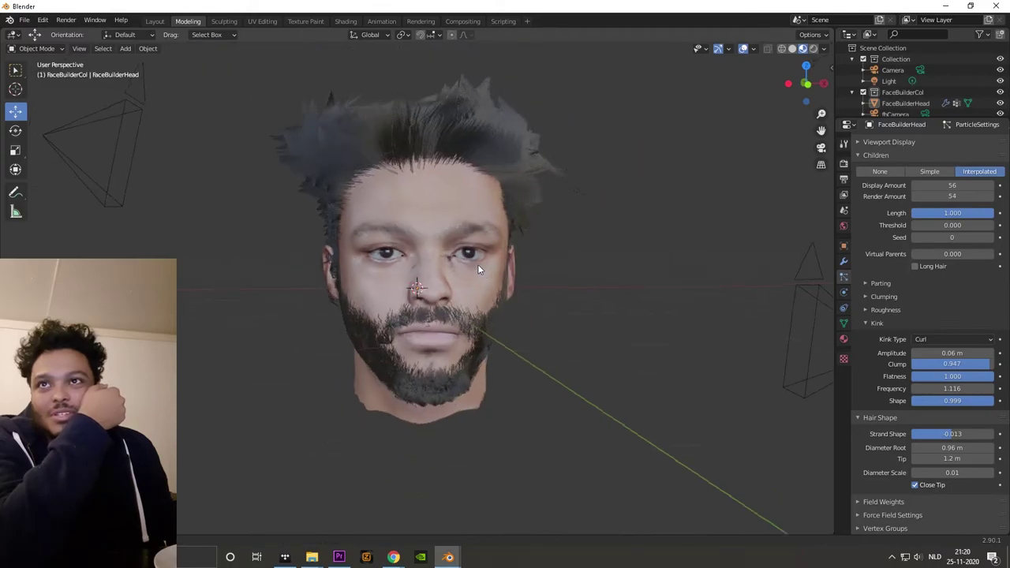
pyautogui.moveTo(485, 268); pyautogui.dragTo(414, 305, button='middle')
pyautogui.scroll(3, 415, 308)
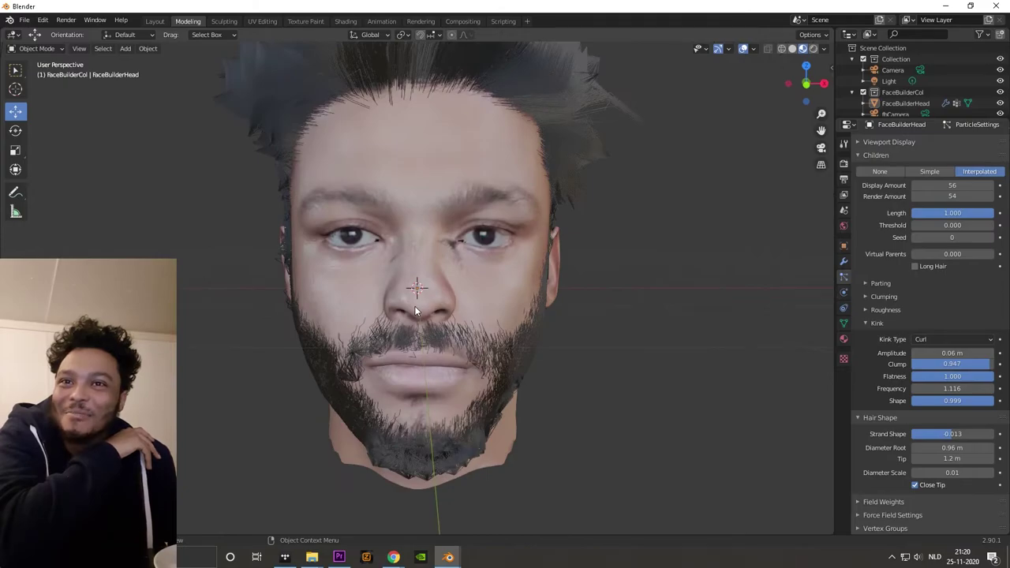